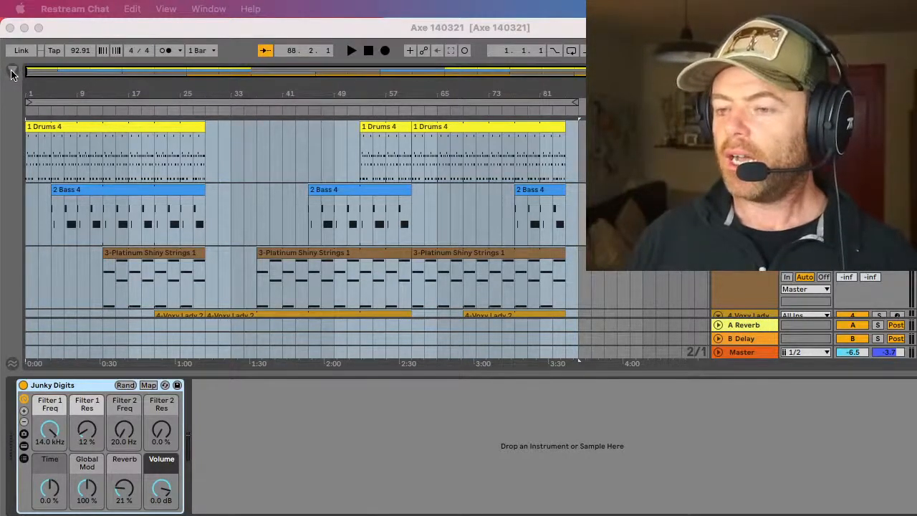
# Step: Open the recent Live Set Starter vox.als
pyautogui.click(58, 33)
pyautogui.click(52, 10)
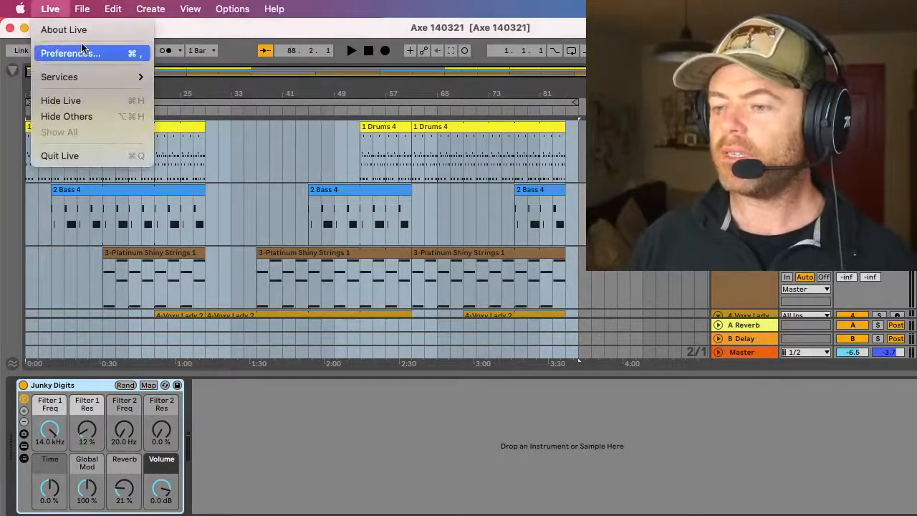
pyautogui.moveTo(82, 9)
pyautogui.moveTo(215, 61)
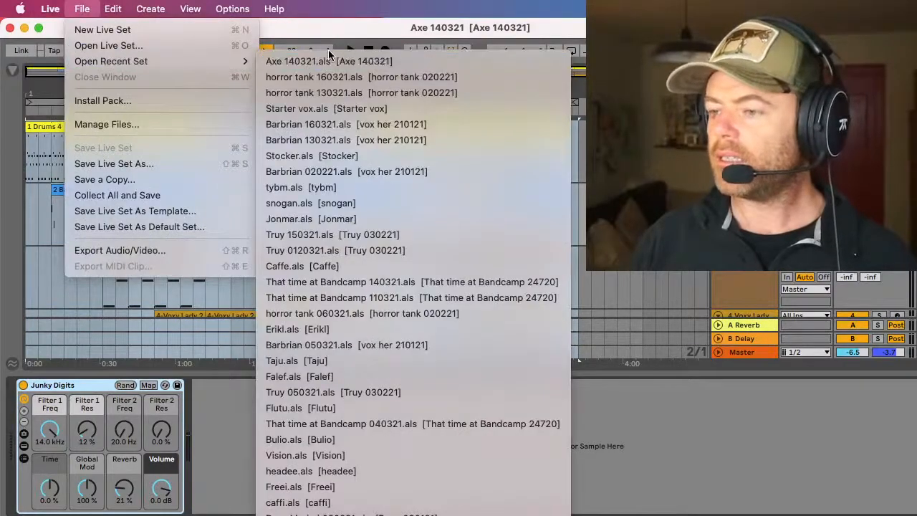
pyautogui.click(322, 109)
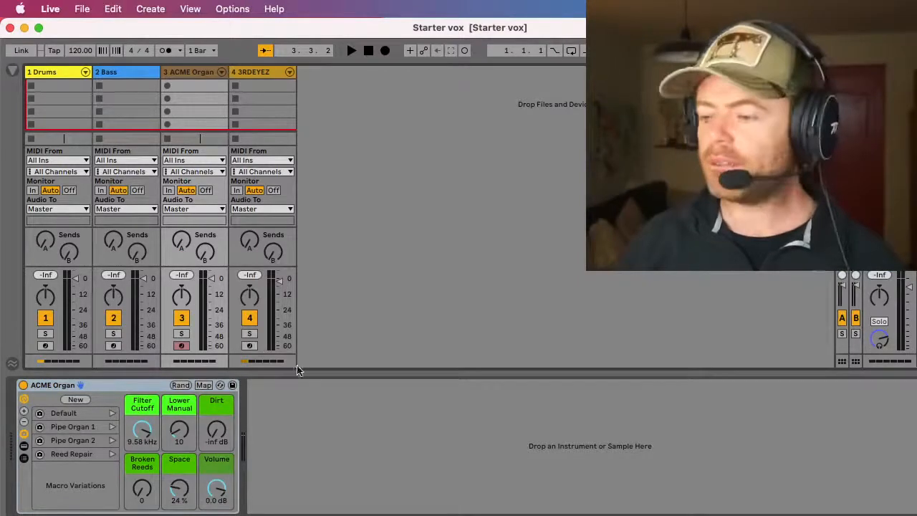
# Step: Collapse the device view to enlarge the clip slot grid, and show the library browser
pyautogui.moveTo(296, 374); pyautogui.dragTo(319, 473)
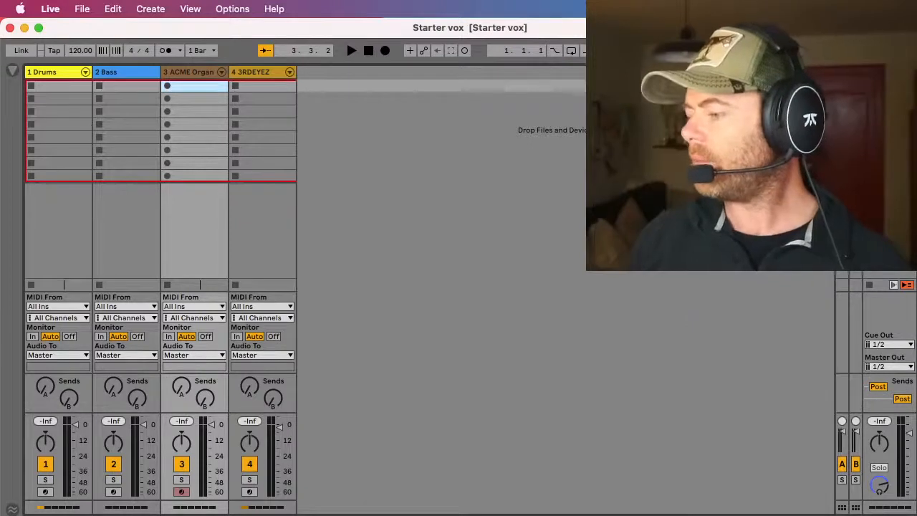
pyautogui.press('super+Tab')
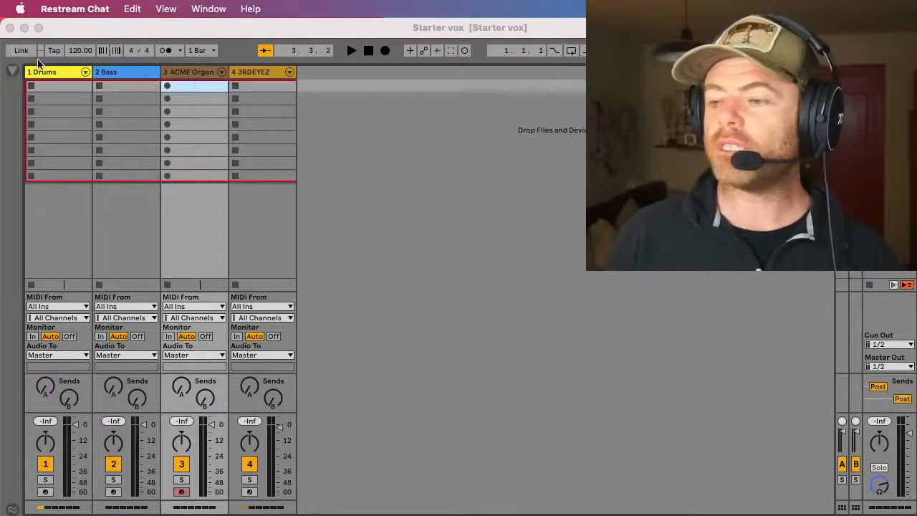
pyautogui.click(13, 72)
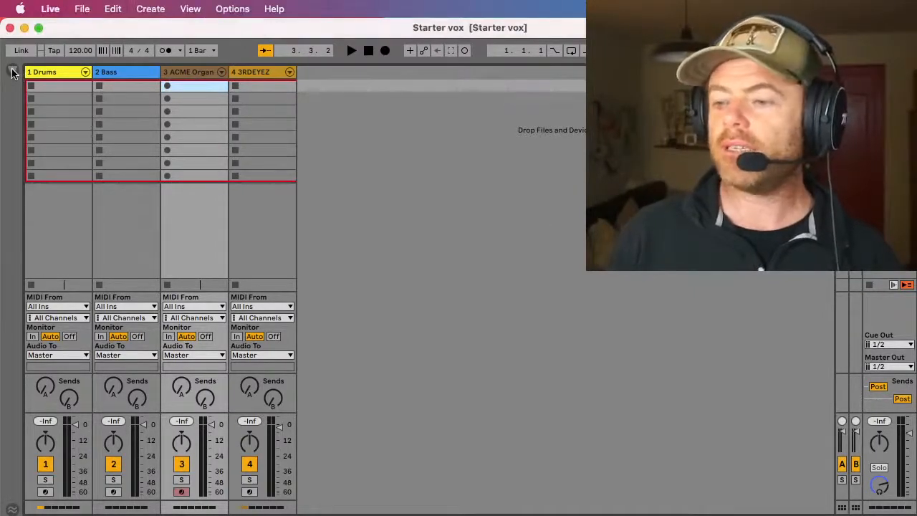
pyautogui.click(13, 71)
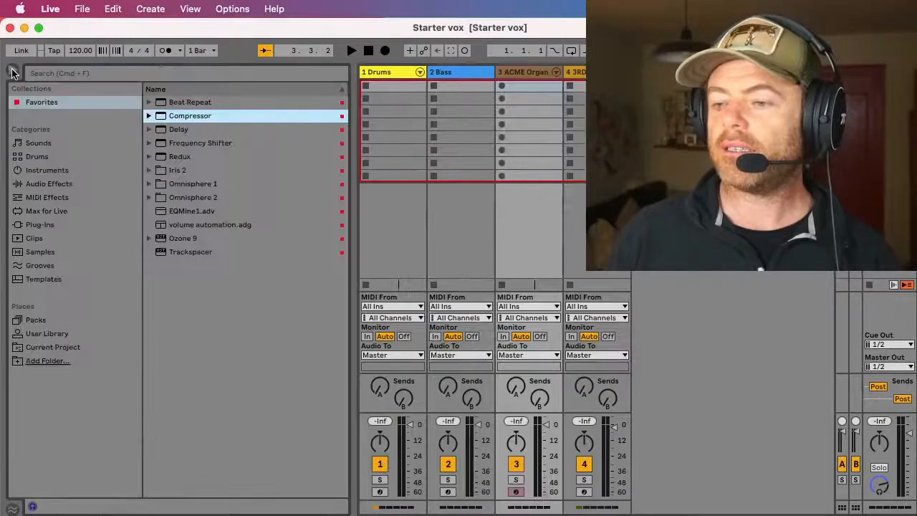
# Step: Search all library results for the chat viewer's name, shortening the search term to "ker"
pyautogui.click(66, 72)
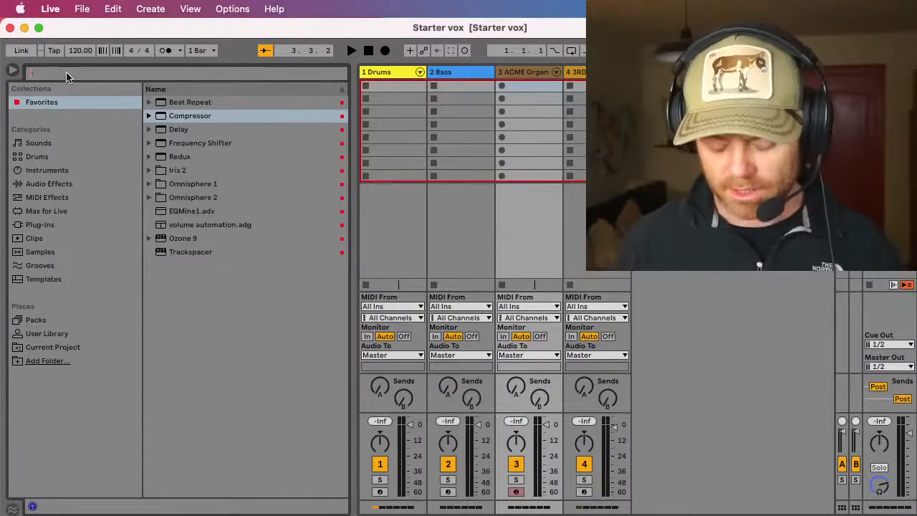
pyautogui.write('kert')
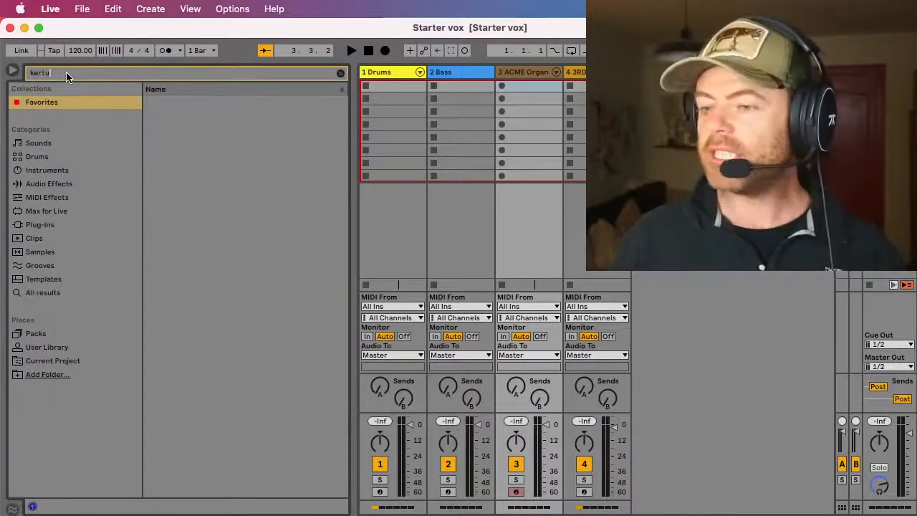
pyautogui.write('u')
pyautogui.click(45, 143)
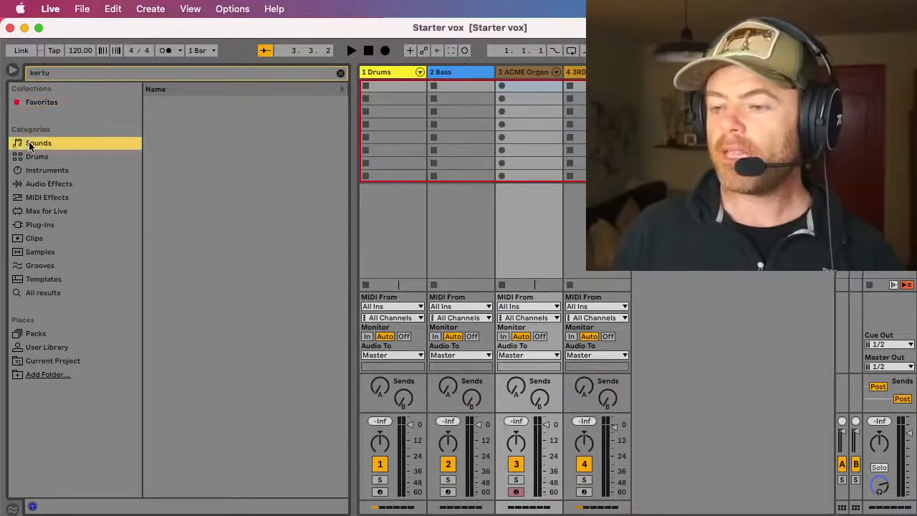
pyautogui.click(47, 294)
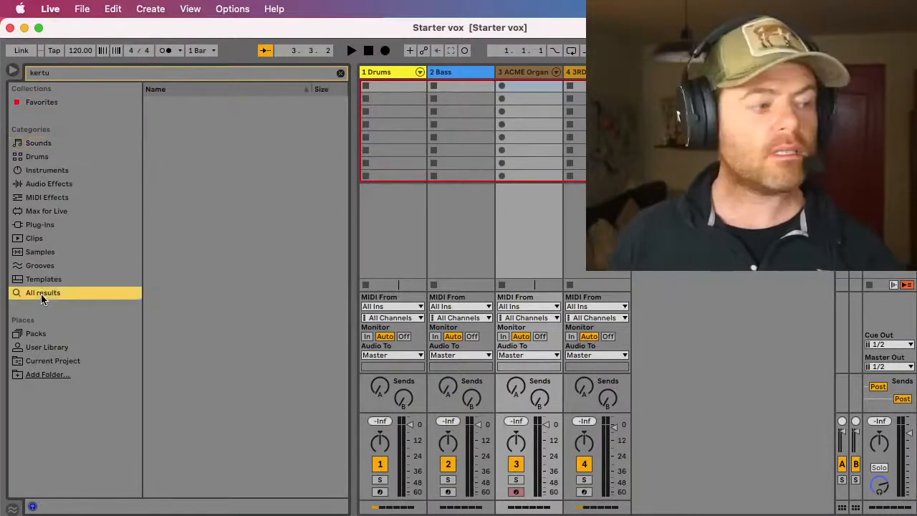
pyautogui.click(58, 73)
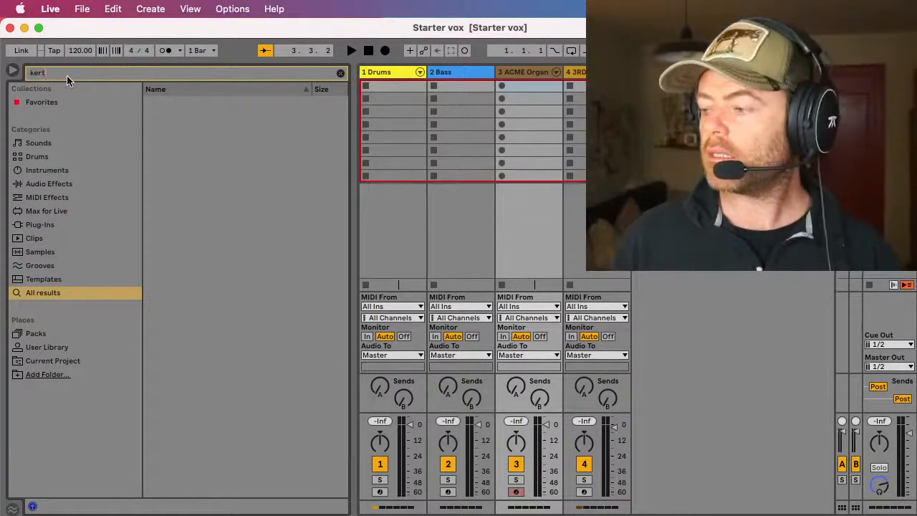
pyautogui.press('BackSpace')
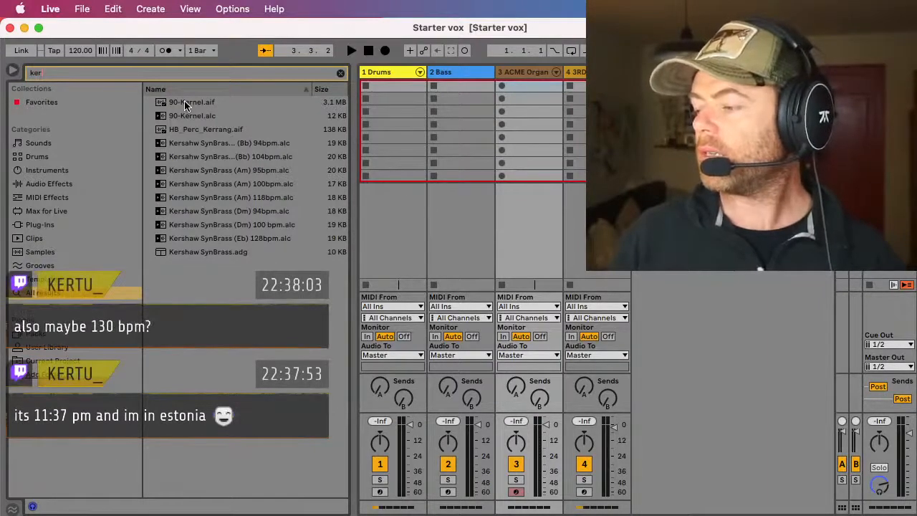
# Step: Set the project tempo to 130 BPM
pyautogui.click(77, 55)
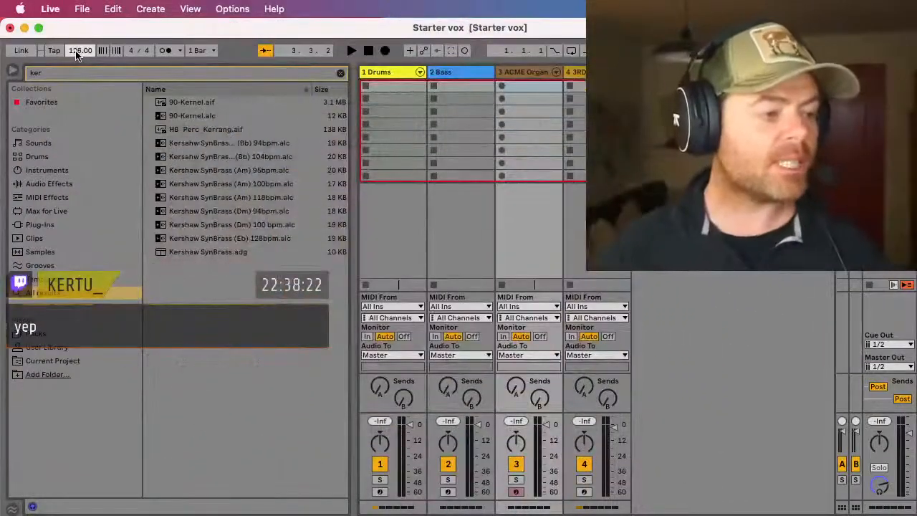
pyautogui.moveTo(77, 54); pyautogui.dragTo(75, 54)
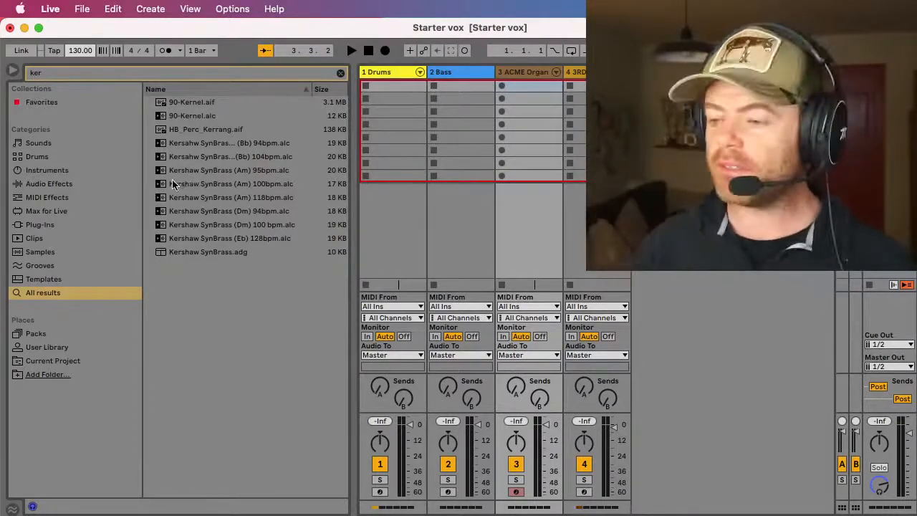
# Step: Preview the library files 90-Kernel.aif and 90-Kernel.alc
pyautogui.click(192, 102)
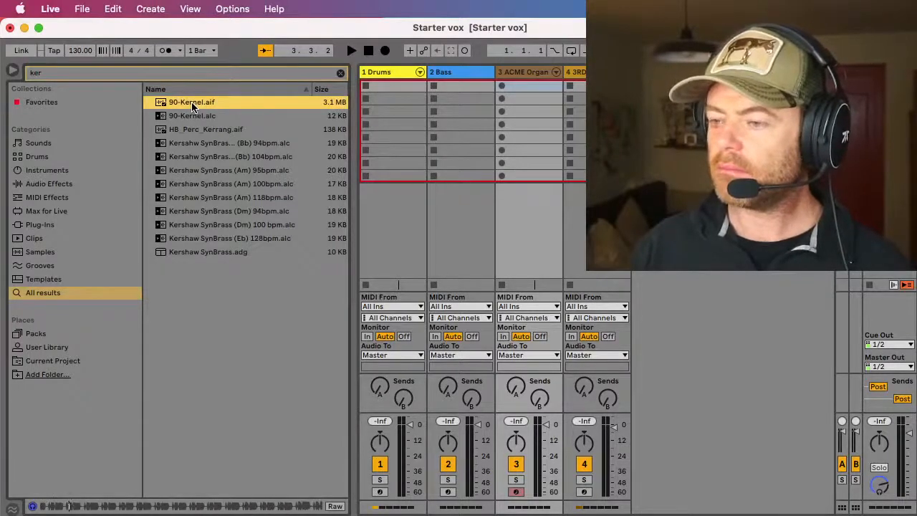
pyautogui.click(192, 116)
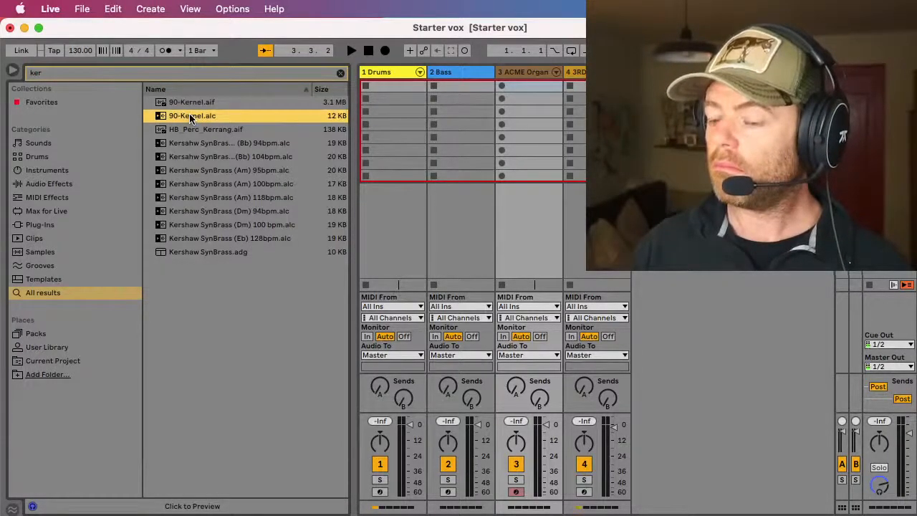
pyautogui.click(56, 507)
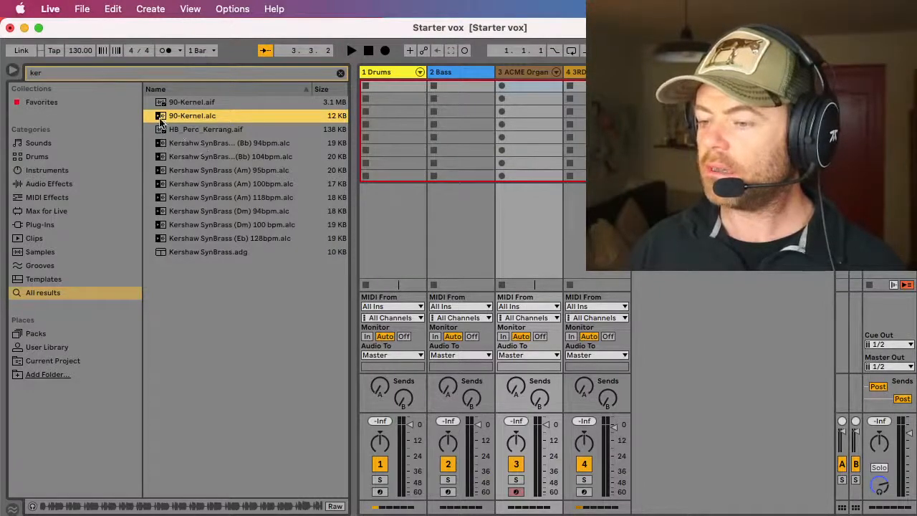
# Step: Try to place the 90-Kernel.alc clip on the ACME Organ track, and clear the library search
pyautogui.moveTo(257, 116); pyautogui.dragTo(521, 77)
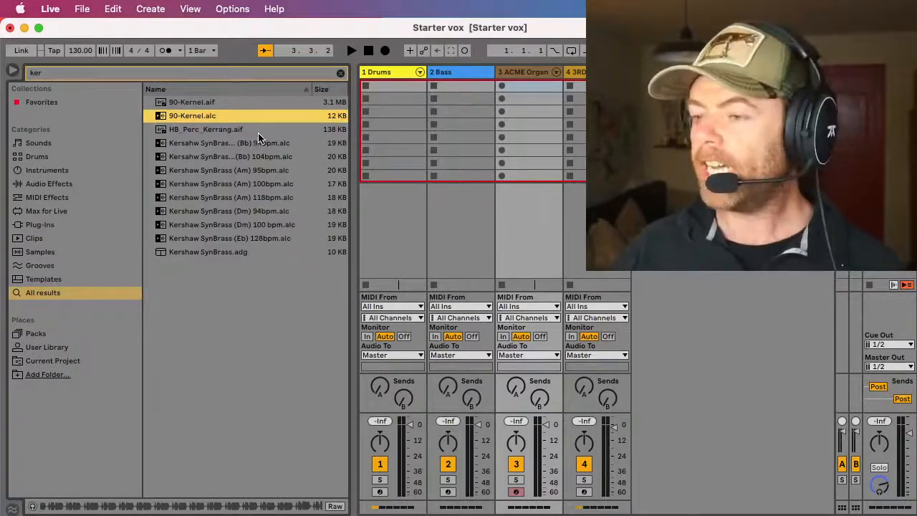
pyautogui.click(341, 74)
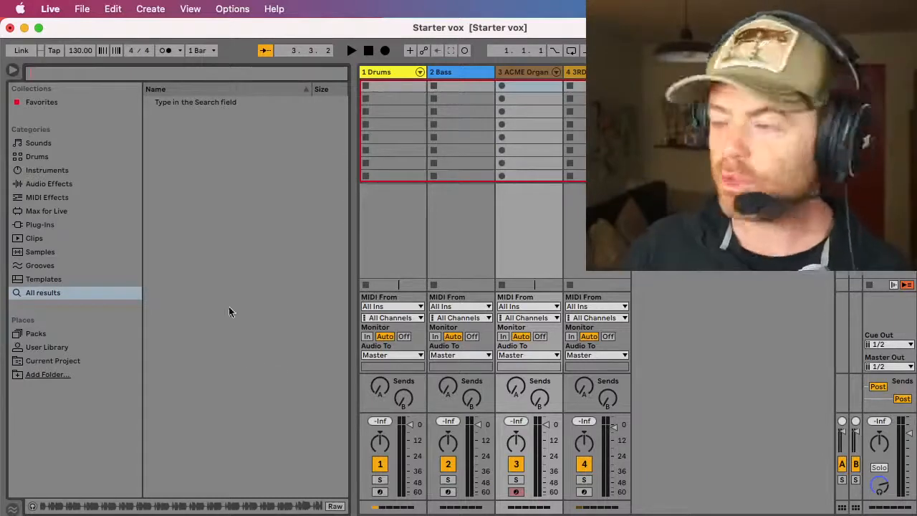
# Step: Start playback and audition the ACME Organ and Bass instrument tracks
pyautogui.click(518, 74)
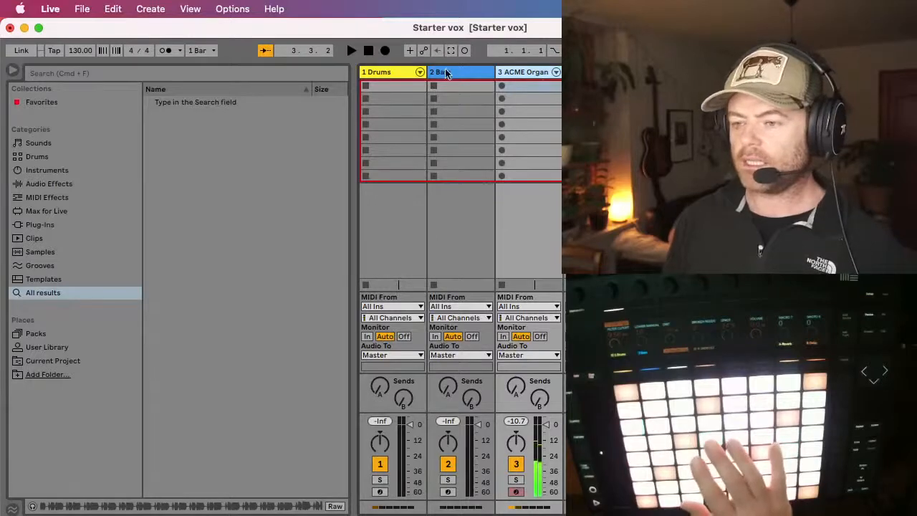
pyautogui.press('space')
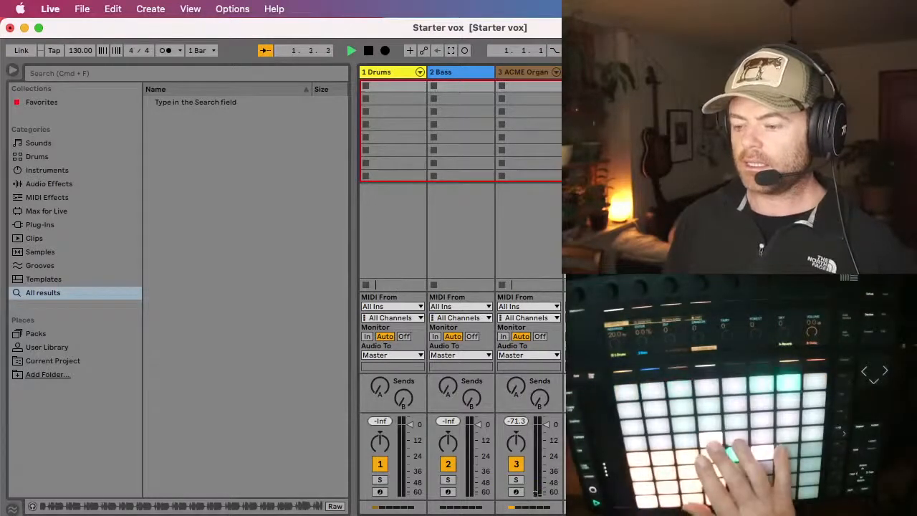
pyautogui.click(460, 73)
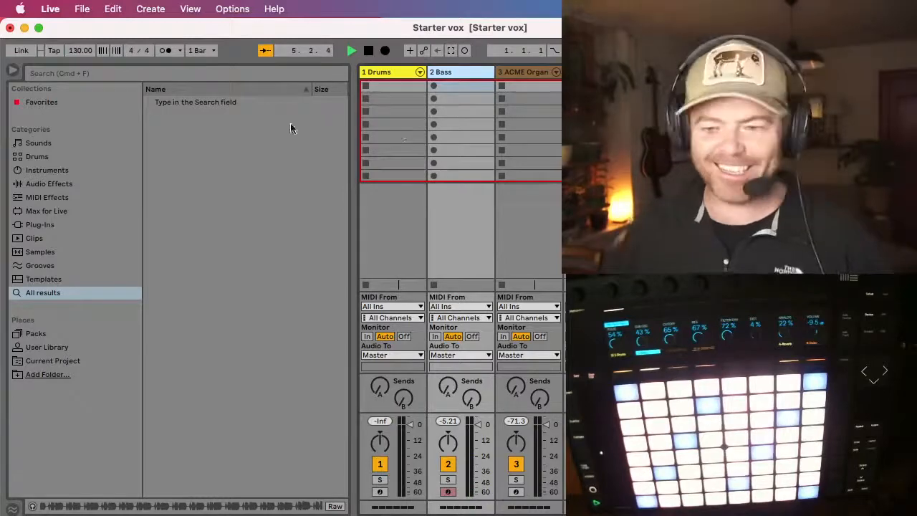
# Step: Search the library for "ker" and add 90-Kernel.alc as a new audio track after the existing tracks
pyautogui.click(92, 71)
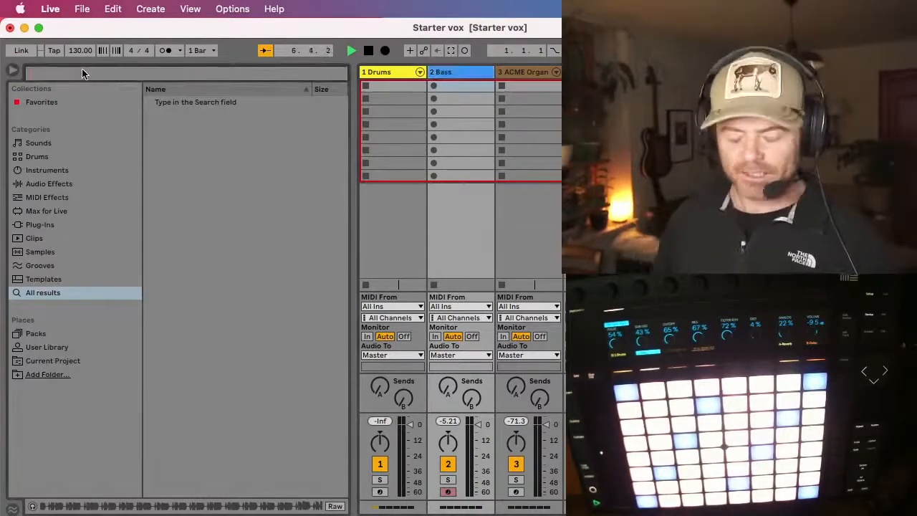
pyautogui.write('kert')
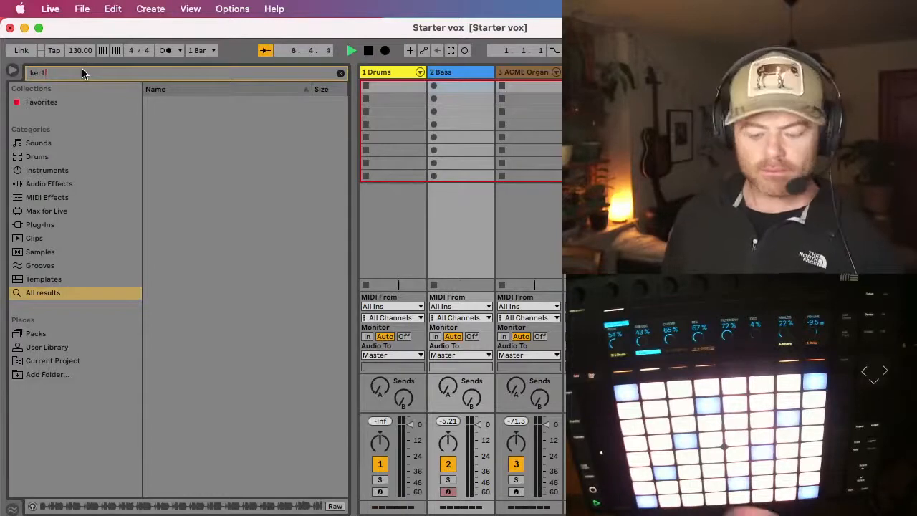
pyautogui.press('BackSpace')
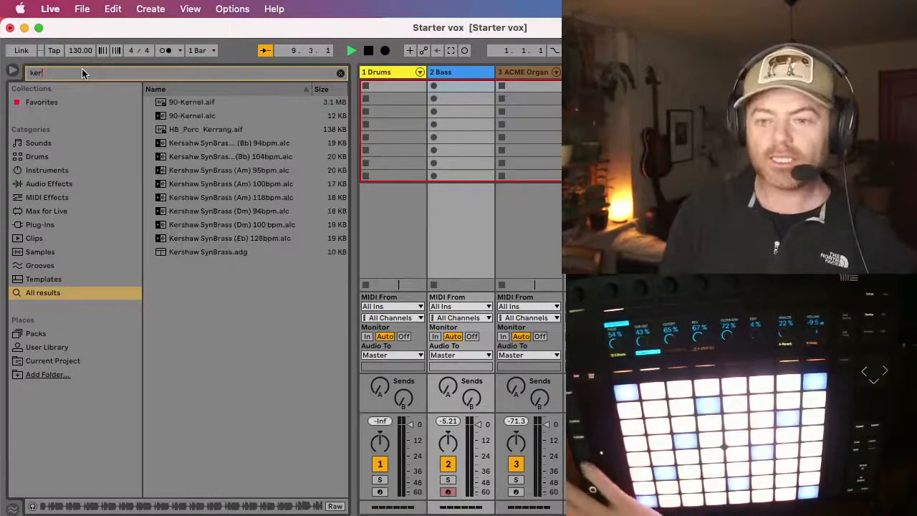
pyautogui.click(171, 119)
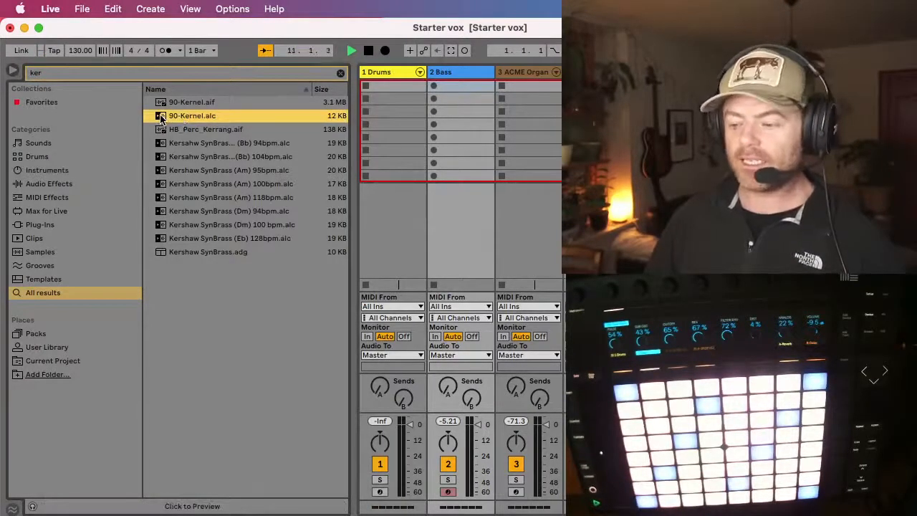
pyautogui.moveTo(161, 120); pyautogui.dragTo(665, 86)
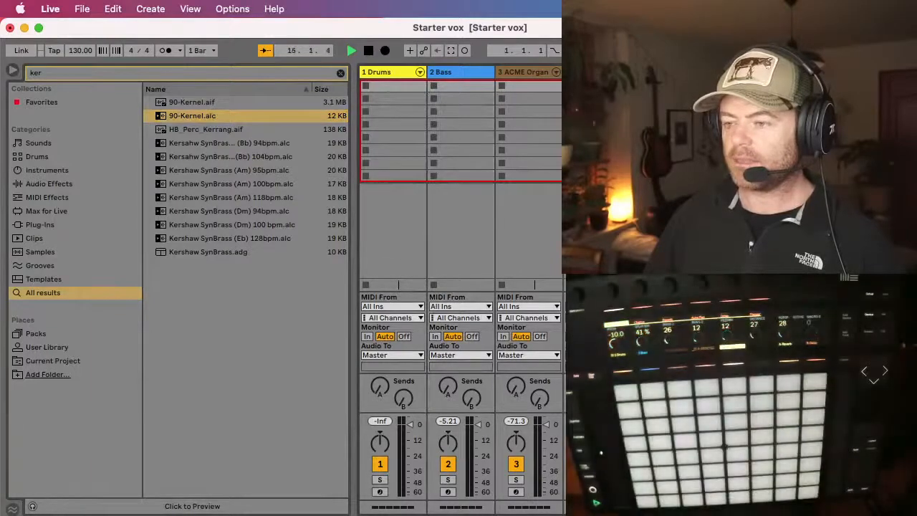
# Step: Delete the ACME Organ and 3RDEYEZ tracks
pyautogui.click(520, 73)
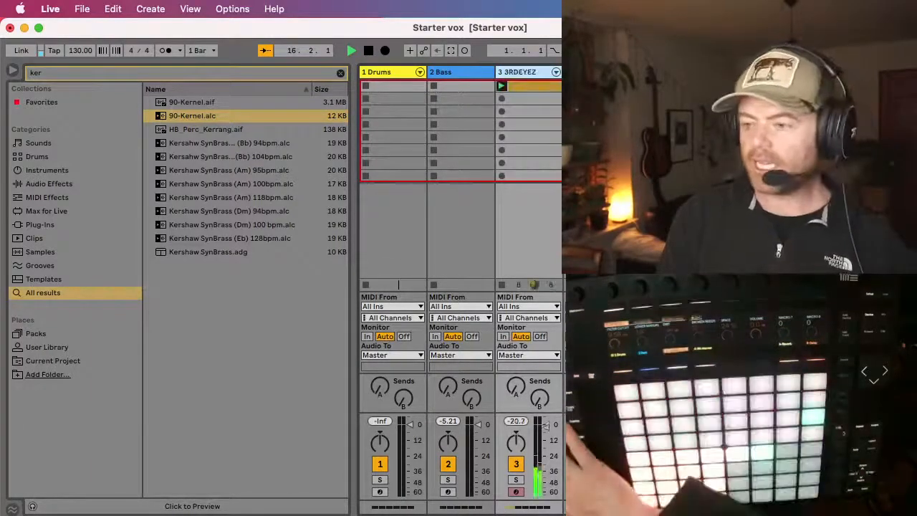
pyautogui.press('Delete')
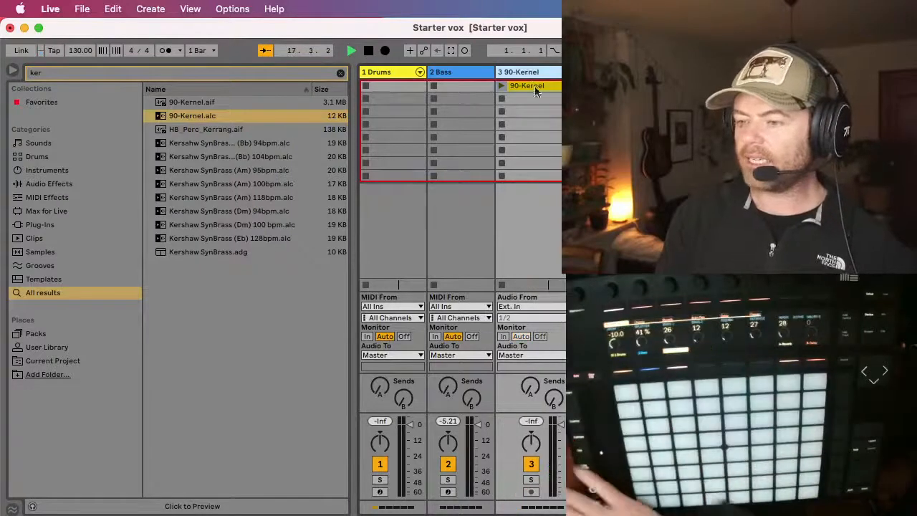
# Step: Launch the 90-Kernel clip to hear it, and narrow its track to match the other tracks
pyautogui.click(502, 87)
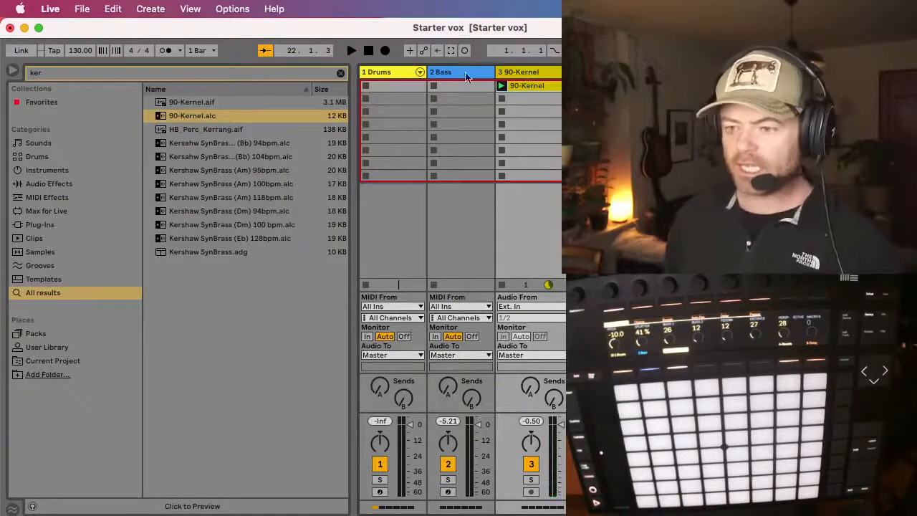
pyautogui.moveTo(594, 71); pyautogui.dragTo(564, 72)
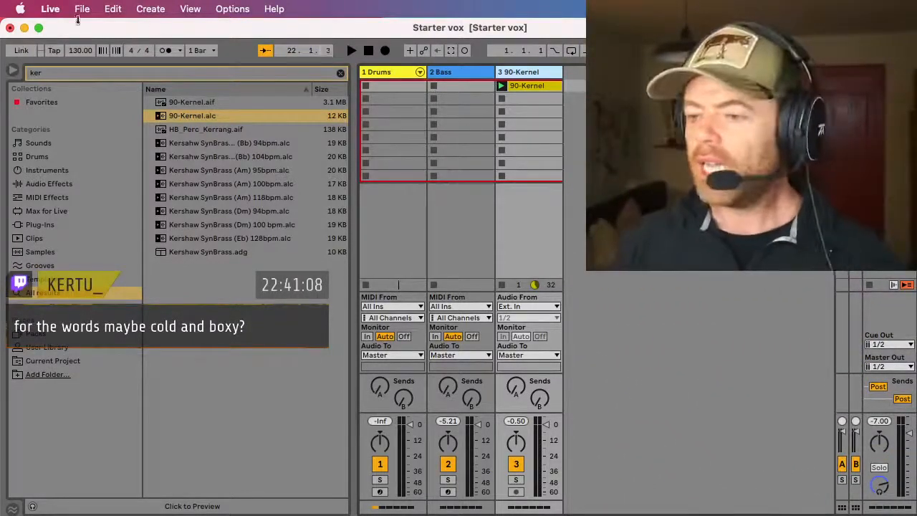
# Step: Replace the library search term with "cold" and browse the matching sounds
pyautogui.press('BackSpace')
pyautogui.press('BackSpace')
pyautogui.press('BackSpace')
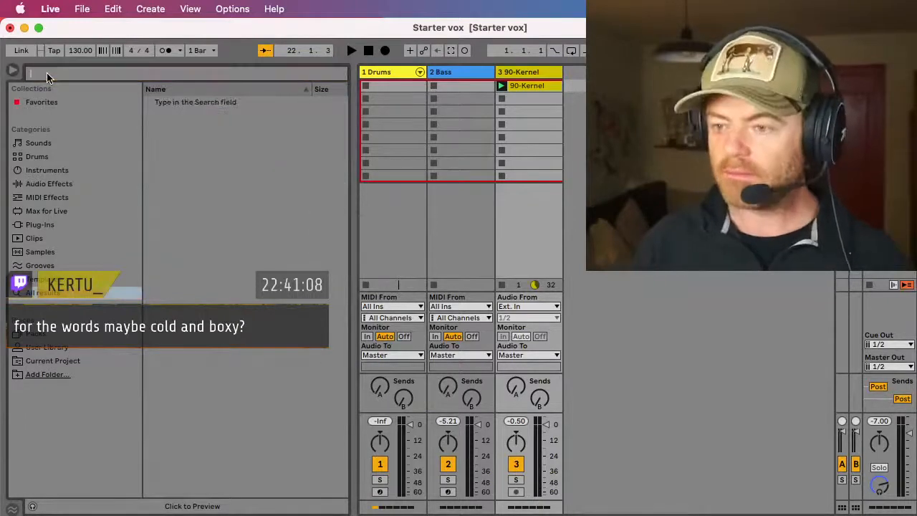
pyautogui.write('cold')
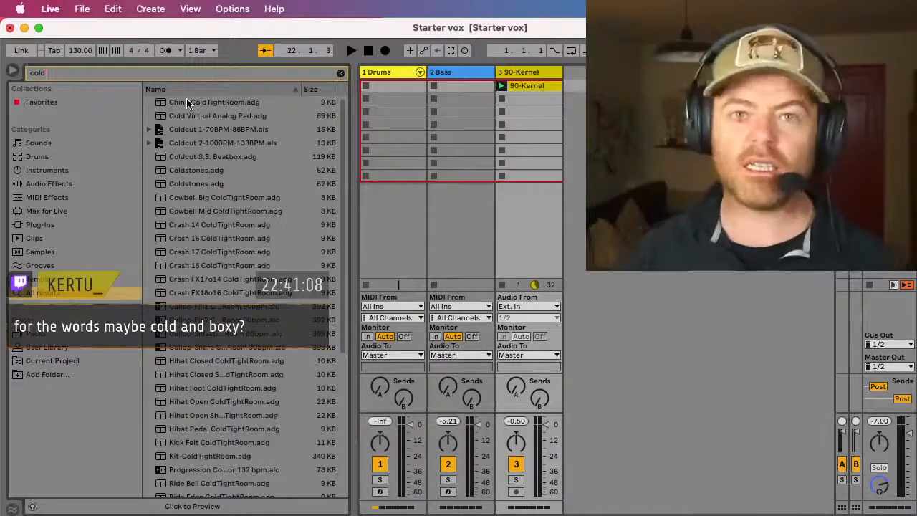
pyautogui.scroll(-1, 187, 106)
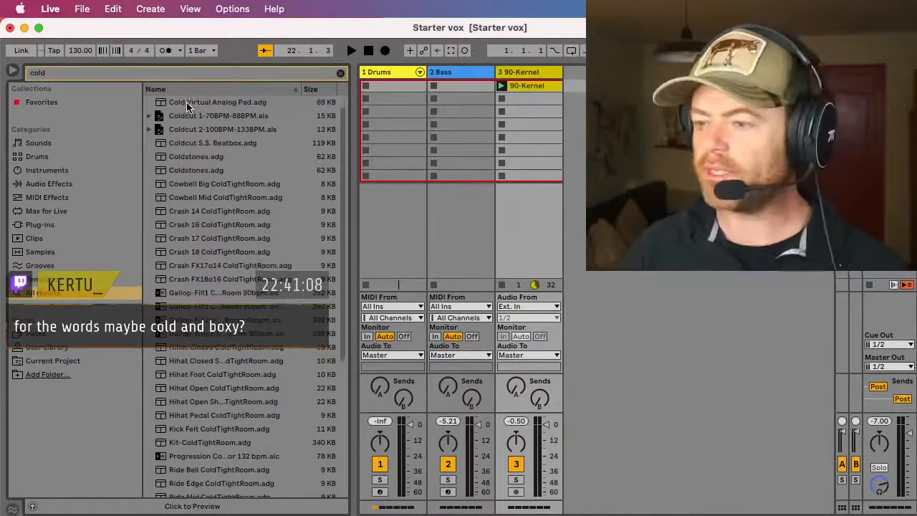
# Step: Audition the "cold" search results from China ColdTightRoom.adg through Crash 14 ColdTightRoom.adg
pyautogui.scroll(1, 190, 104)
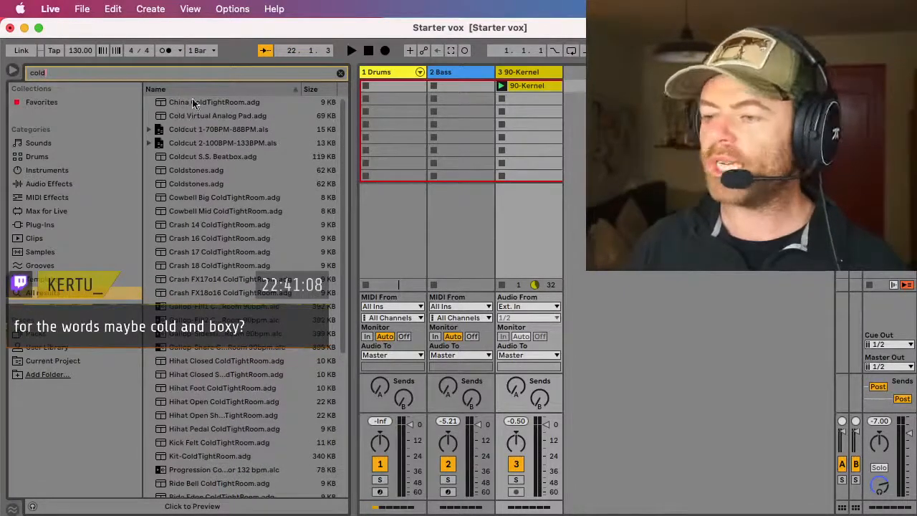
pyautogui.click(185, 105)
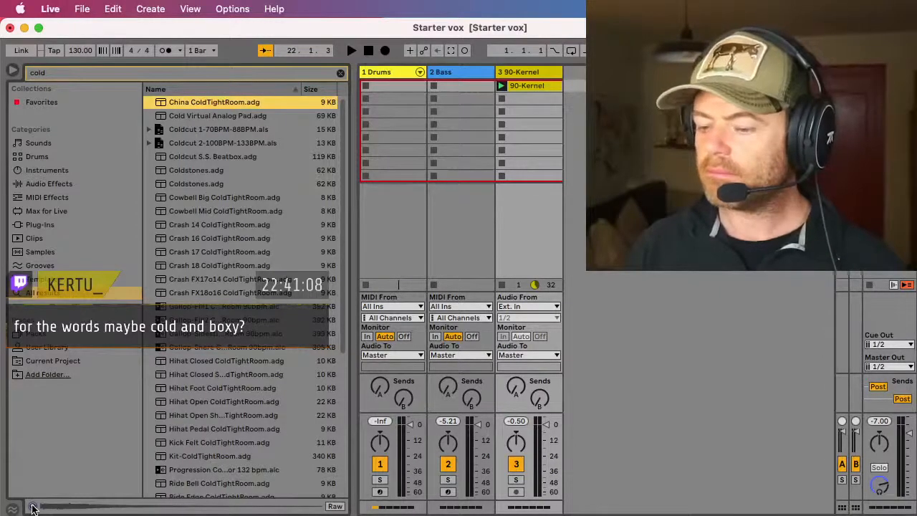
pyautogui.click(184, 118)
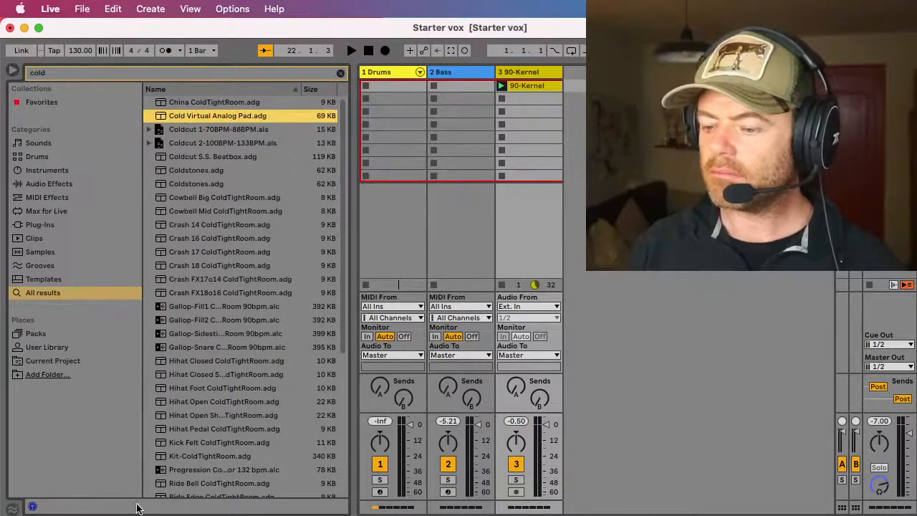
pyautogui.click(187, 128)
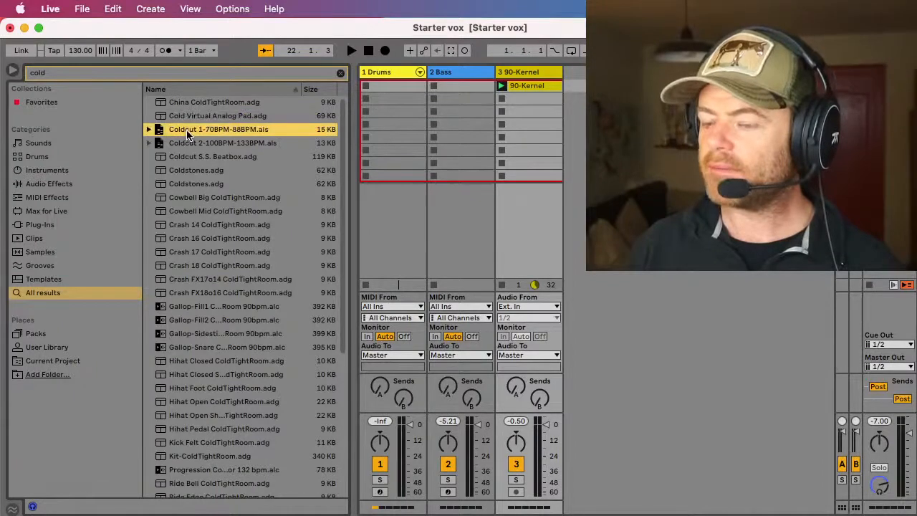
pyautogui.click(190, 145)
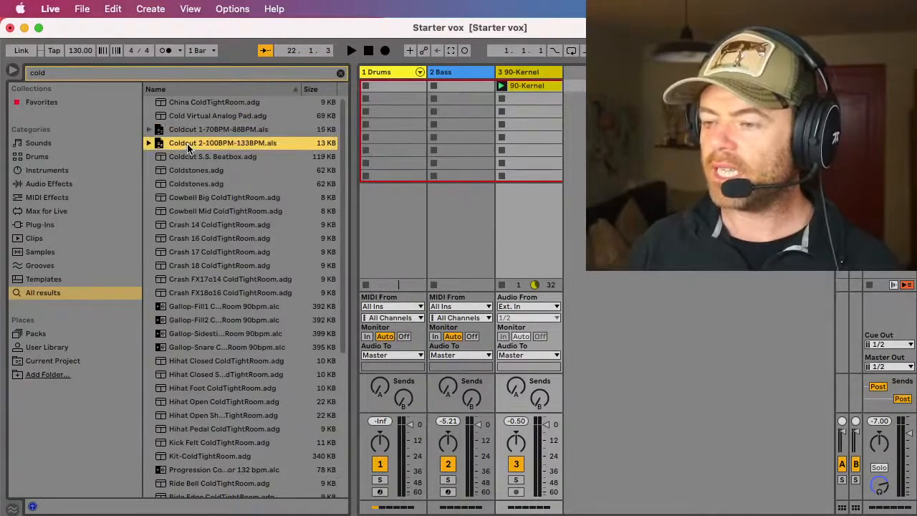
pyautogui.click(192, 159)
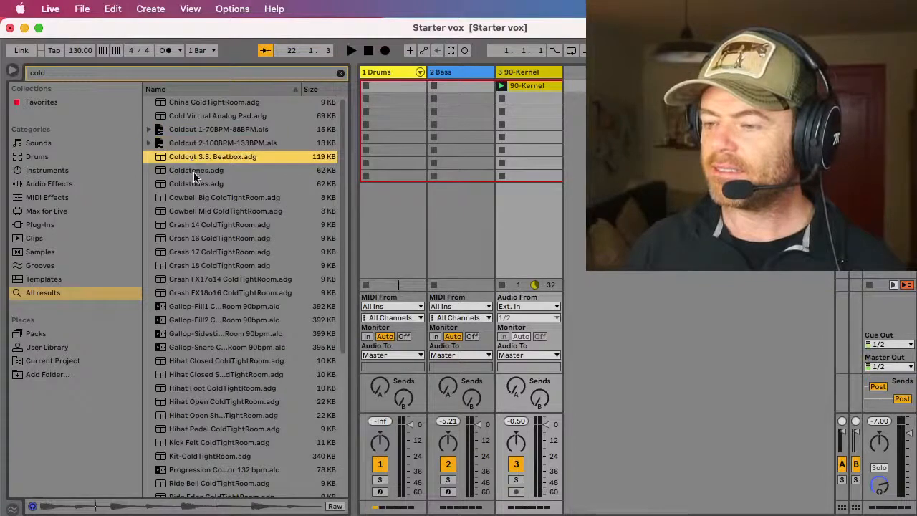
pyautogui.click(193, 170)
pyautogui.click(199, 185)
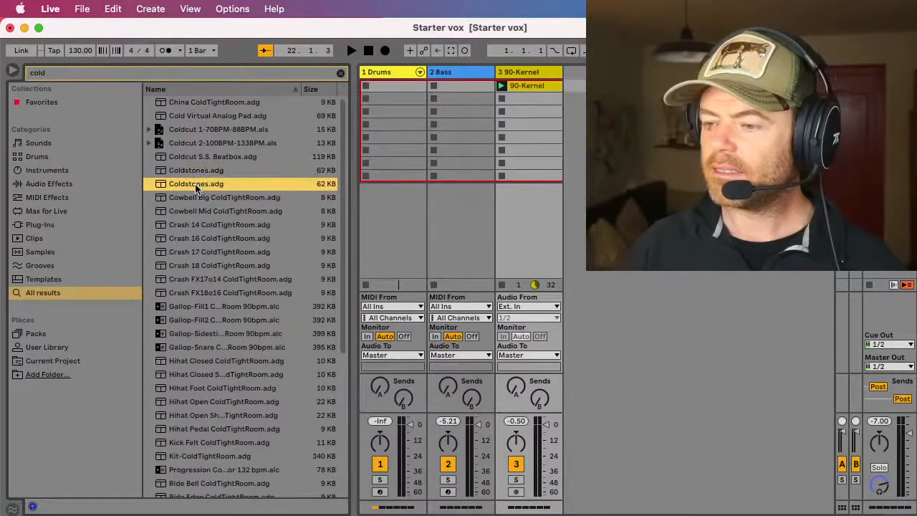
pyautogui.click(191, 198)
pyautogui.click(204, 212)
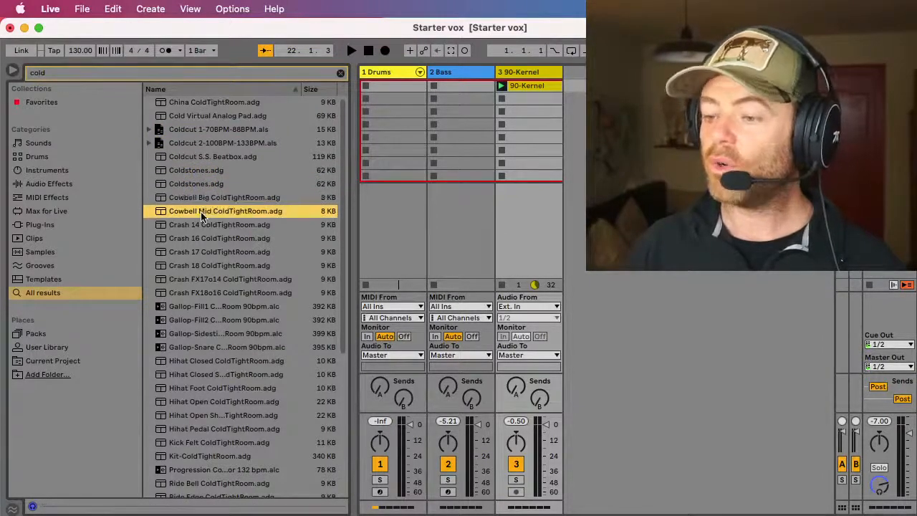
pyautogui.click(203, 227)
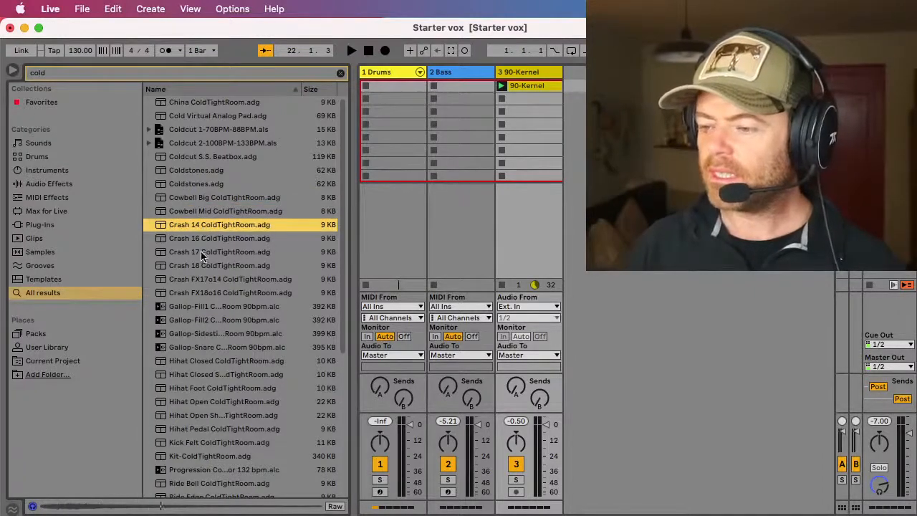
# Step: Preview the Gallop-Fill1 90bpm clip and add it as a new track after 90-Kernel
pyautogui.click(203, 310)
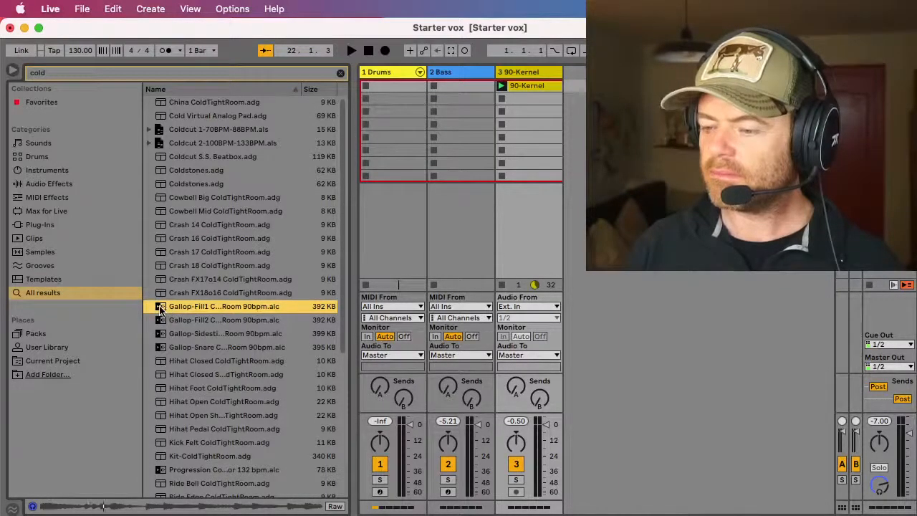
pyautogui.moveTo(203, 307); pyautogui.dragTo(583, 86)
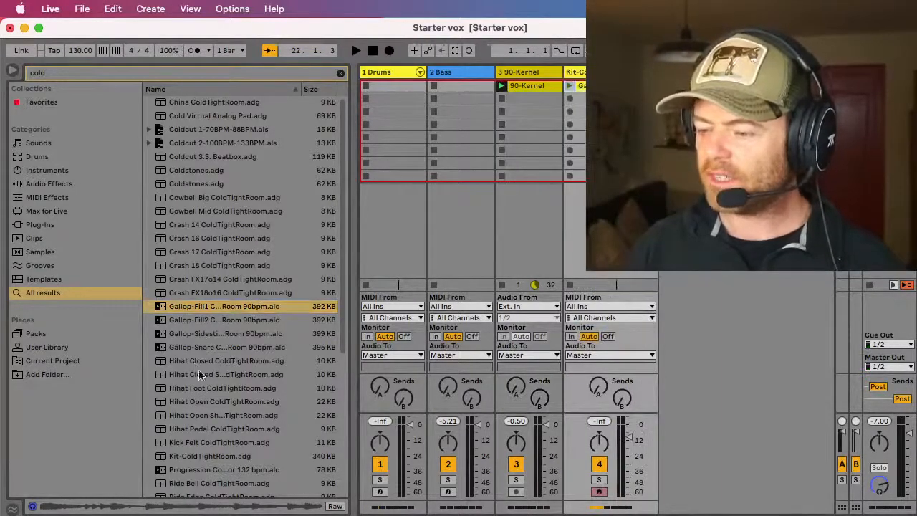
# Step: Check the remaining "cold" results and add Cold Virtual Analog Pad.adg as a new track after the Gallop-Fill1 kit track
pyautogui.scroll(-5, 212, 392)
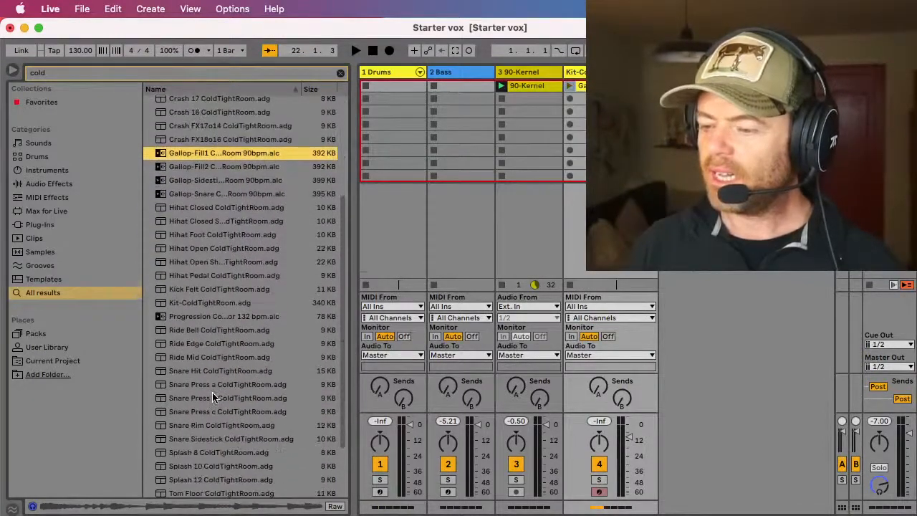
pyautogui.scroll(-3, 212, 395)
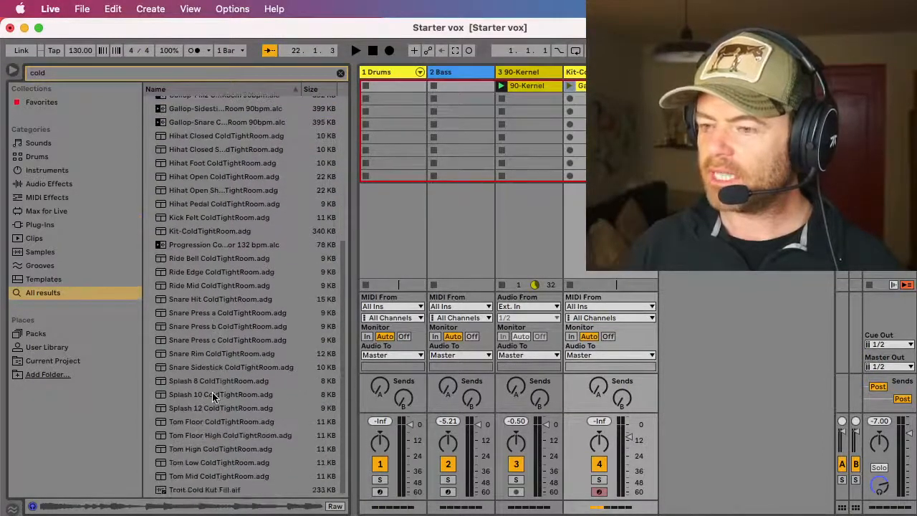
pyautogui.scroll(8, 212, 396)
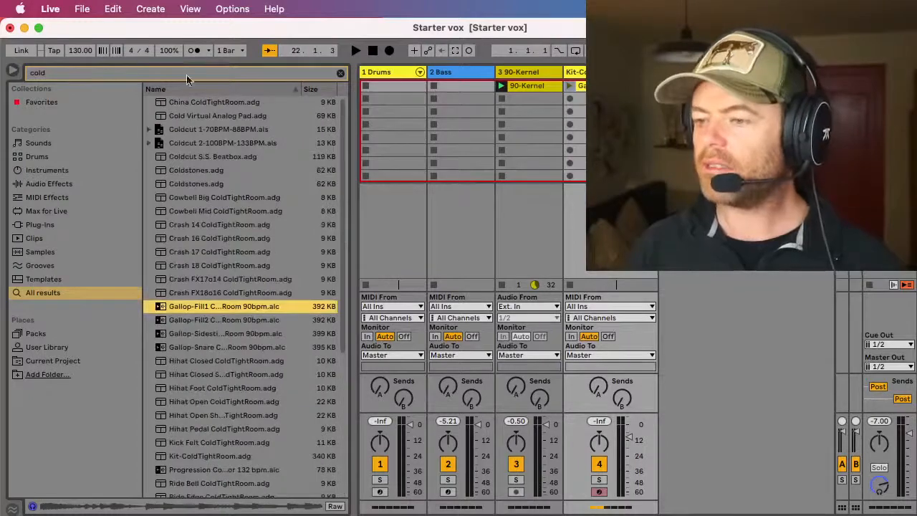
pyautogui.click(185, 117)
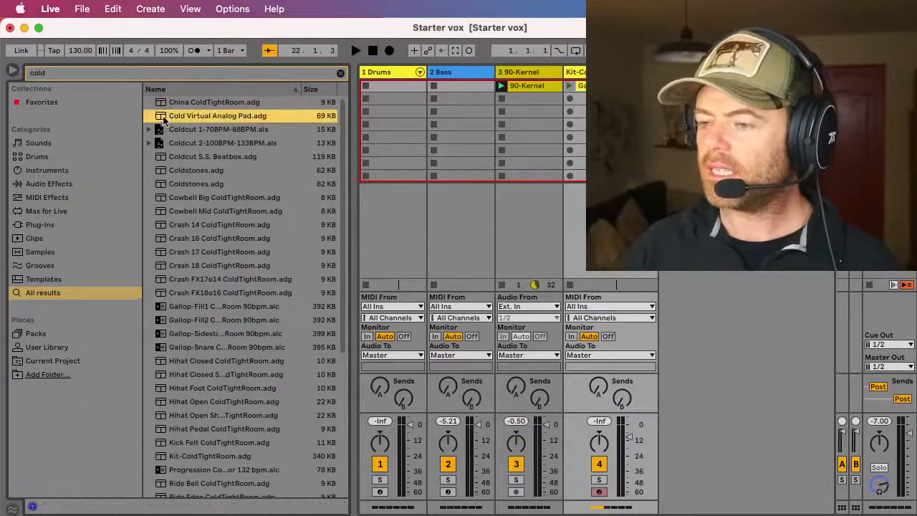
pyautogui.moveTo(162, 118); pyautogui.dragTo(606, 100)
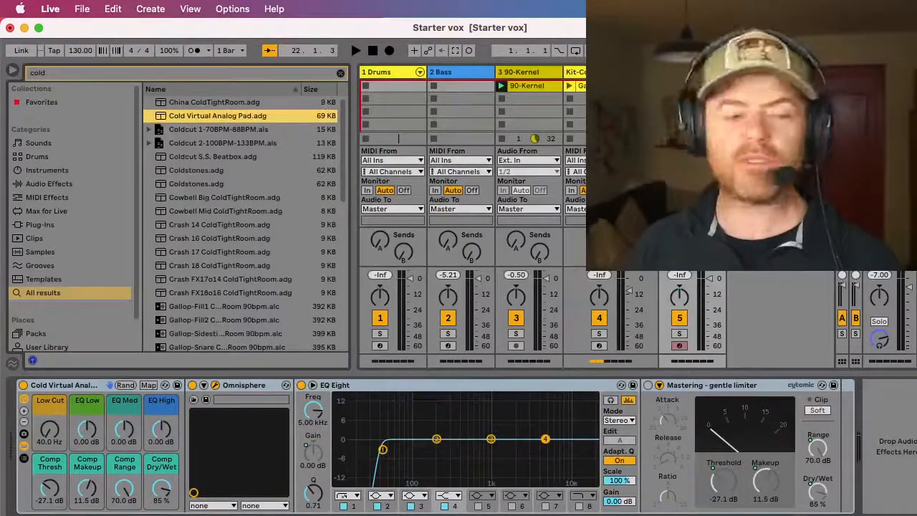
# Step: Dismiss the Omnisphere splash screen for the Cold Virtual Analog Pad and close the plug-in window
pyautogui.moveTo(0, 96); pyautogui.dragTo(309, 41)
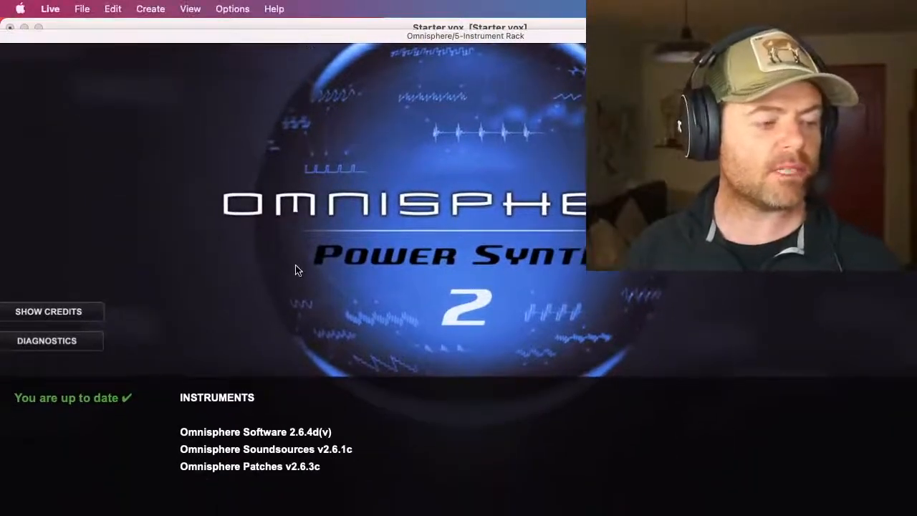
pyautogui.click(347, 240)
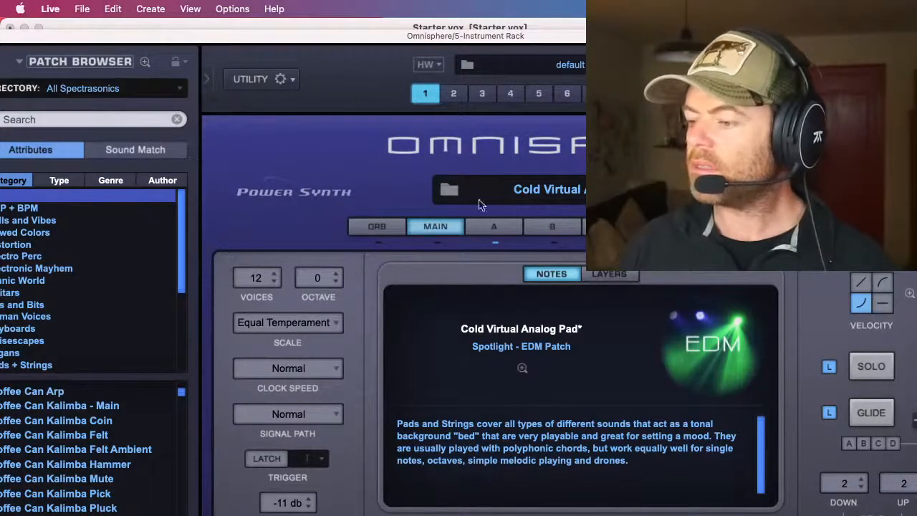
pyautogui.moveTo(14, 39); pyautogui.dragTo(153, 60)
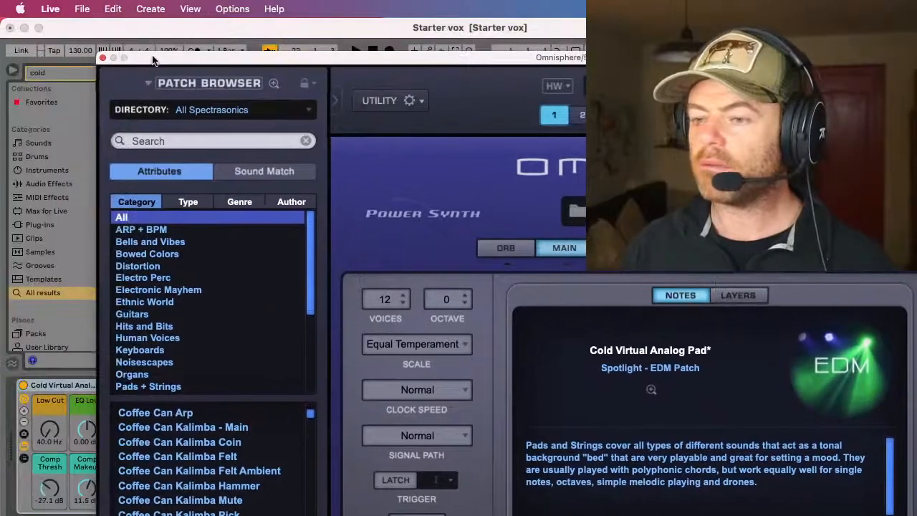
pyautogui.click(103, 58)
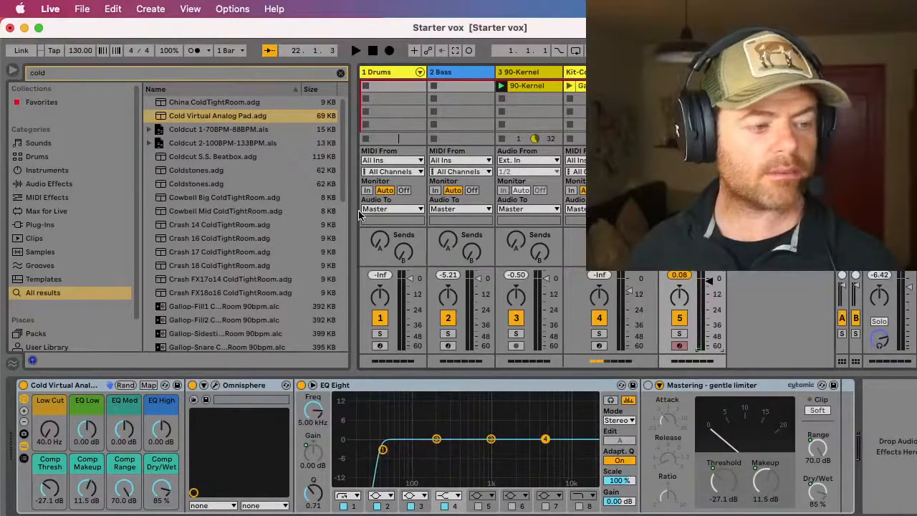
# Step: Hide the library browser and narrow the Kit-ColdTightRoom track to about the width of the other tracks
pyautogui.click(13, 73)
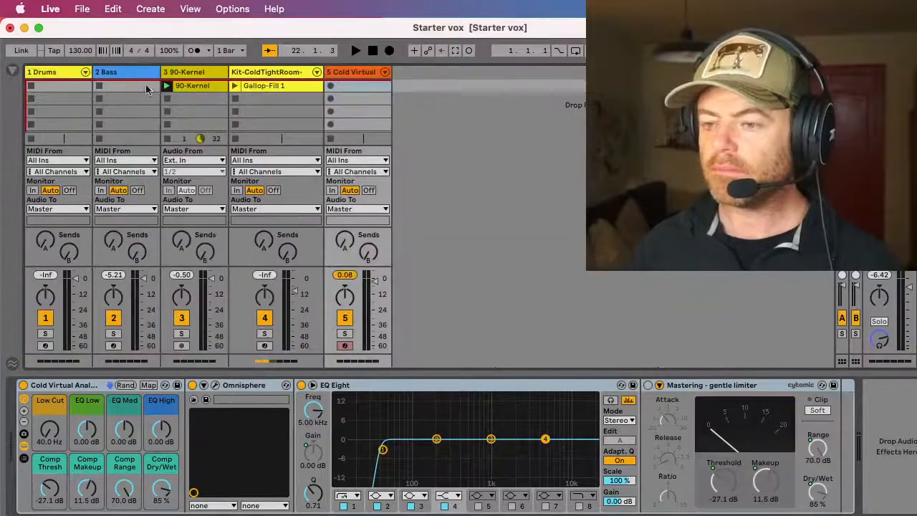
pyautogui.click(370, 278)
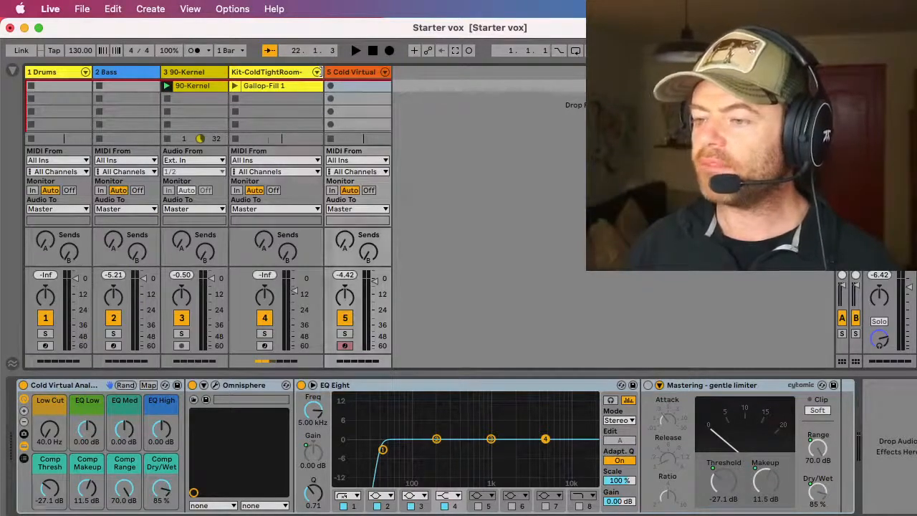
pyautogui.moveTo(324, 73); pyautogui.dragTo(281, 73)
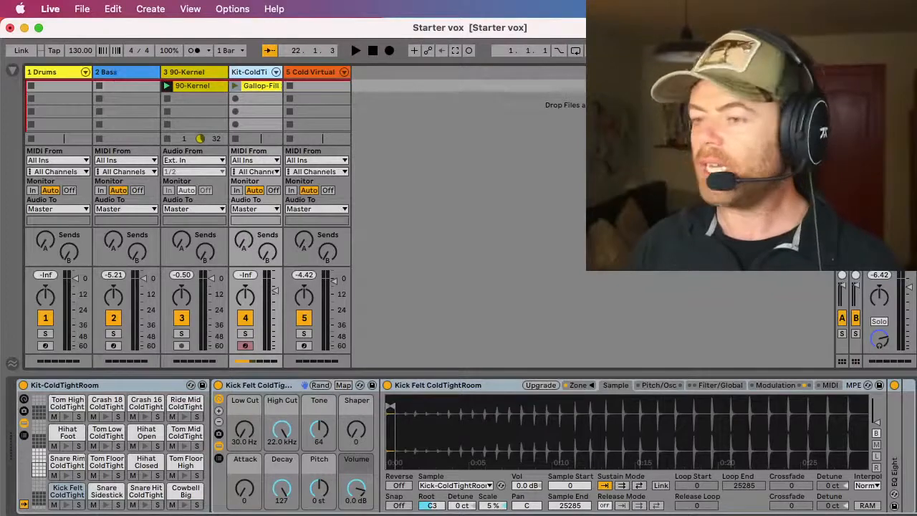
# Step: Search the library for "boxy" and load the first Boxy Moog.adg preset onto the Bass track
pyautogui.click(13, 72)
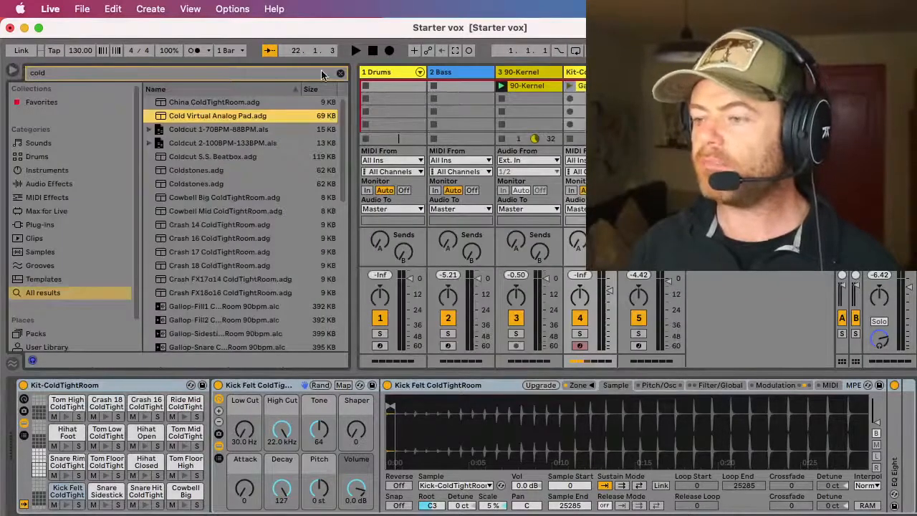
pyautogui.click(342, 75)
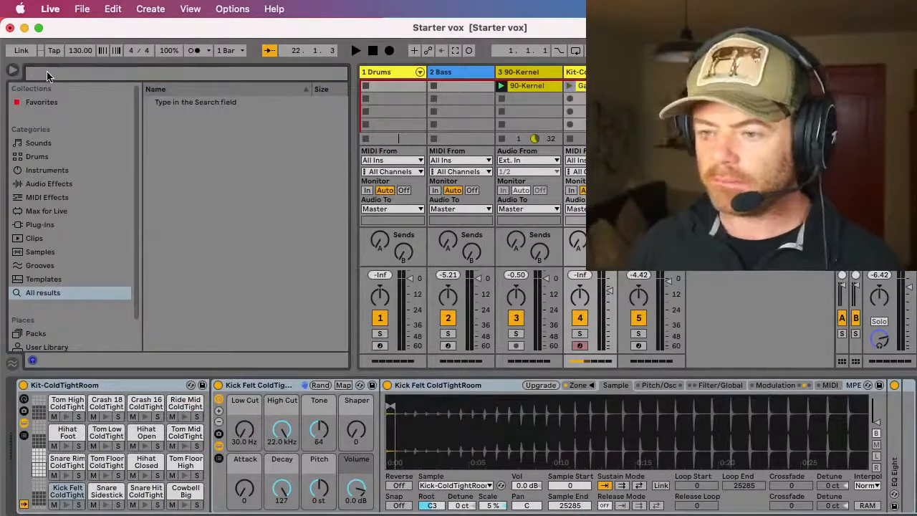
pyautogui.write('boxy')
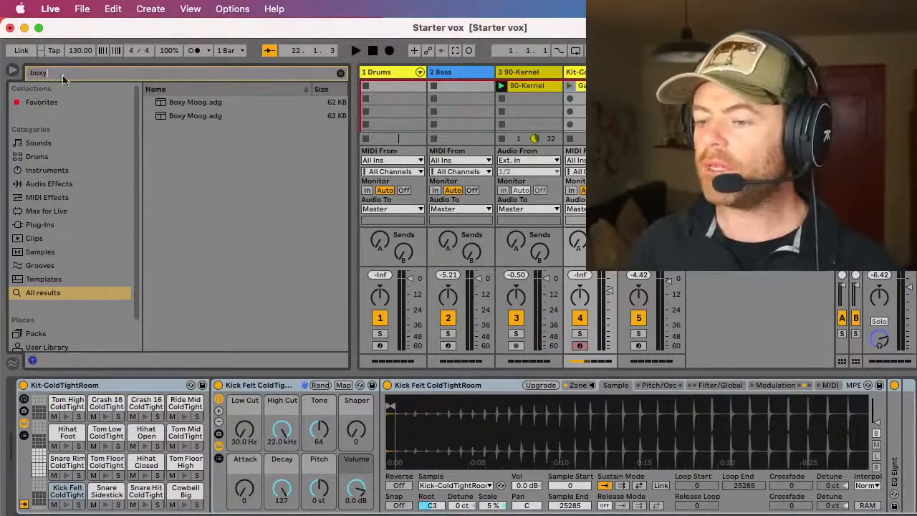
pyautogui.click(186, 105)
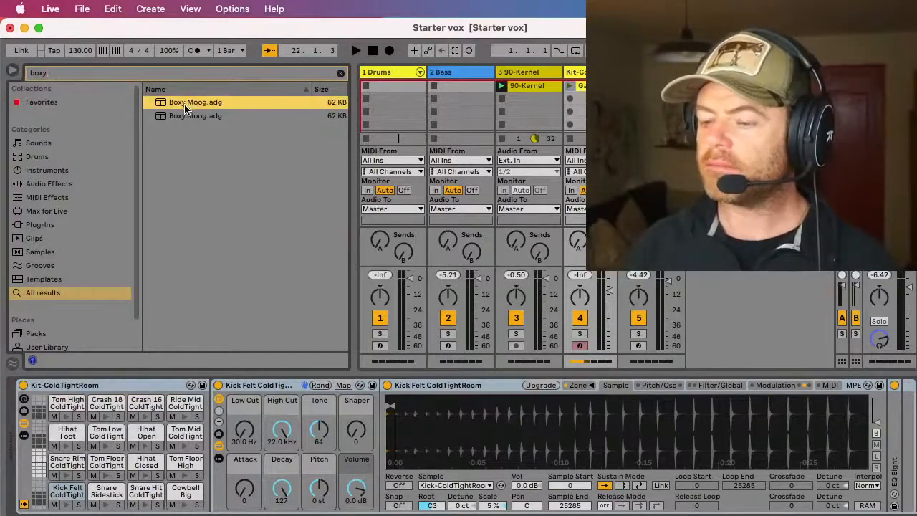
pyautogui.click(186, 116)
pyautogui.click(164, 106)
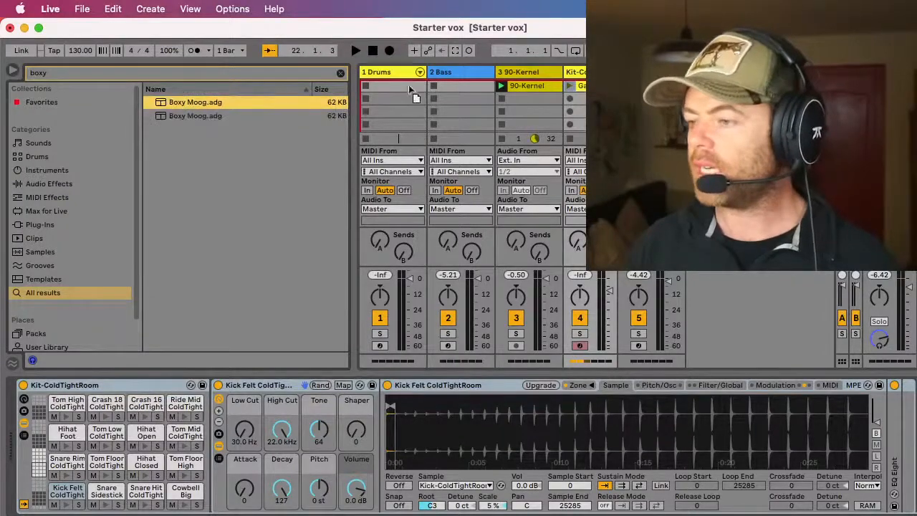
pyautogui.click(456, 72)
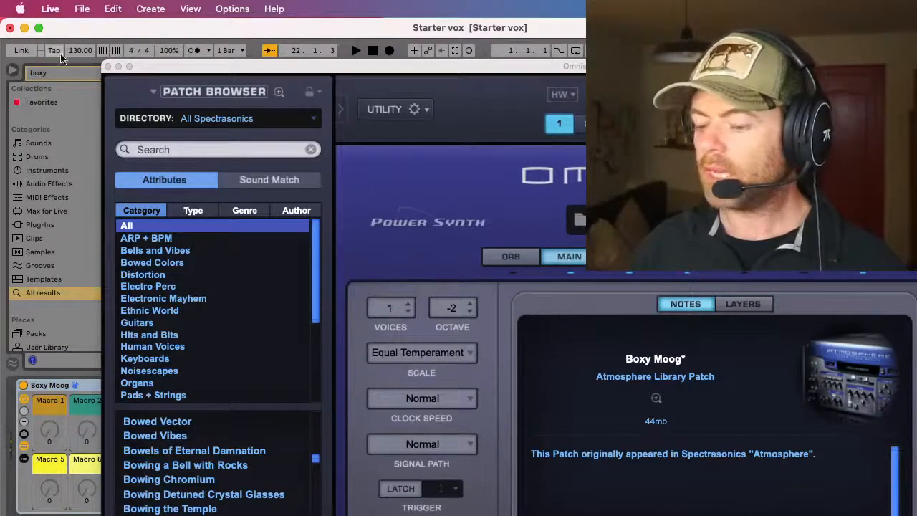
# Step: Close the Boxy Moog's Omnisphere window and turn off EQ Eight on the Bass track
pyautogui.click(107, 66)
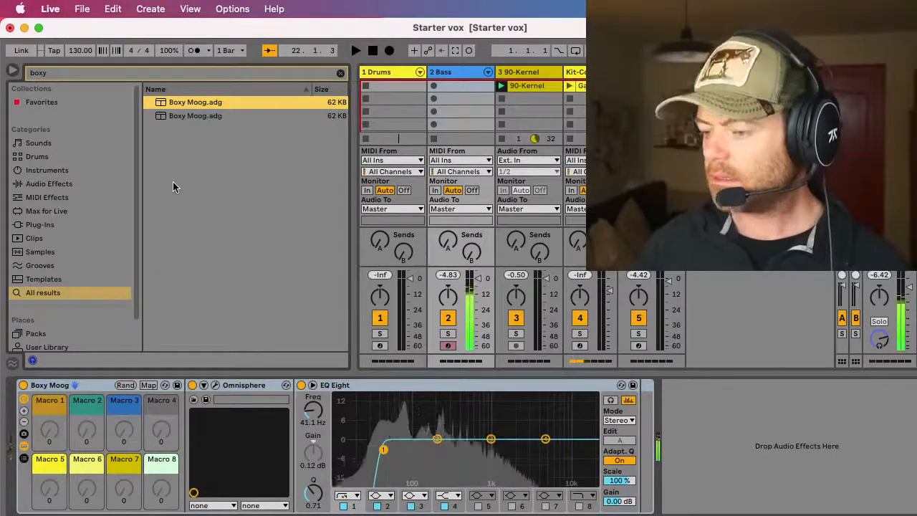
pyautogui.click(302, 386)
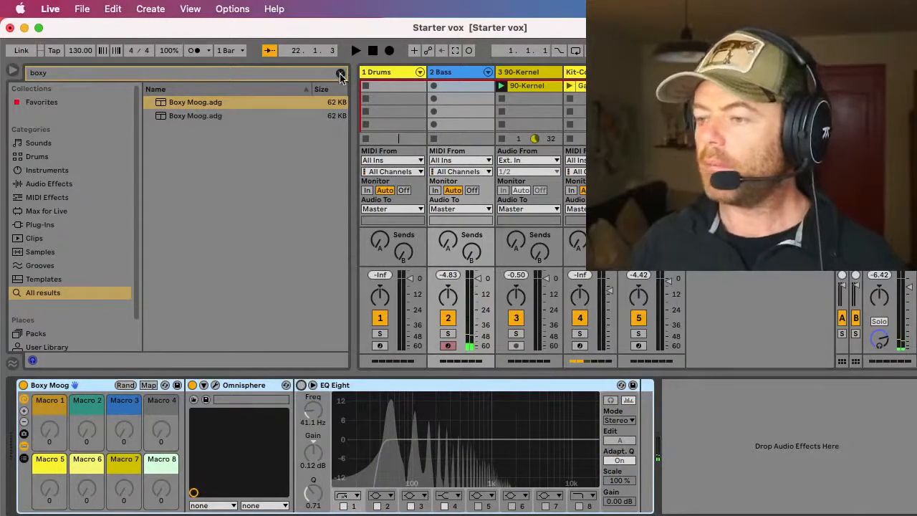
# Step: Clear the library search and select the Drums track, with the browser hidden
pyautogui.click(341, 73)
pyautogui.click(381, 73)
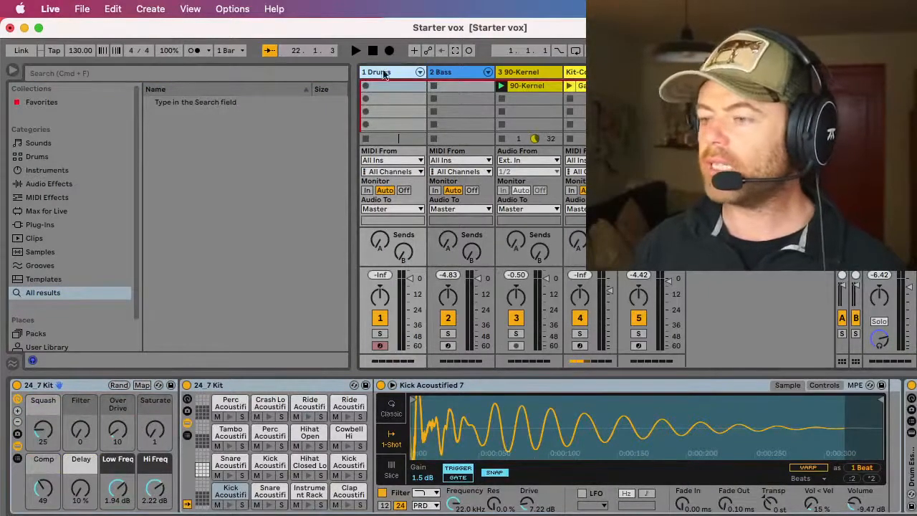
pyautogui.click(11, 73)
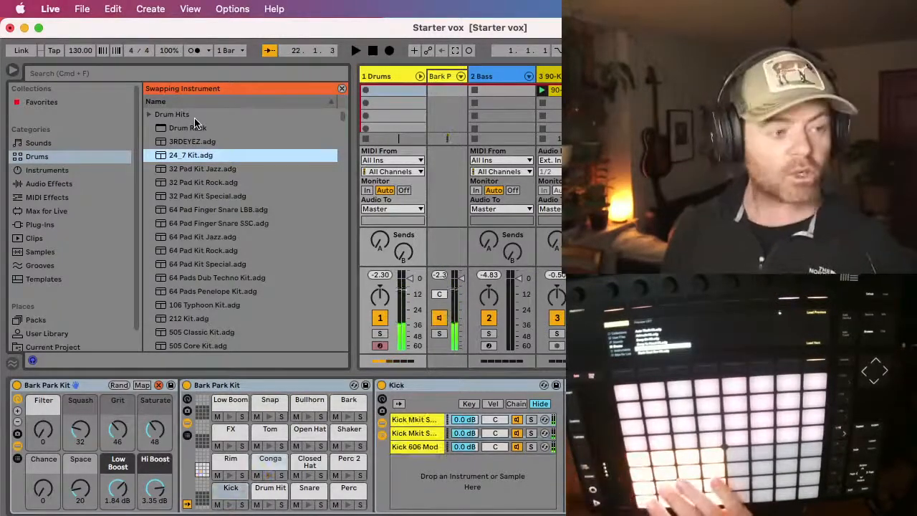
# Step: Fold the Drums track's Bark Park Kit chains in the mixer and hide the browser
pyautogui.click(420, 77)
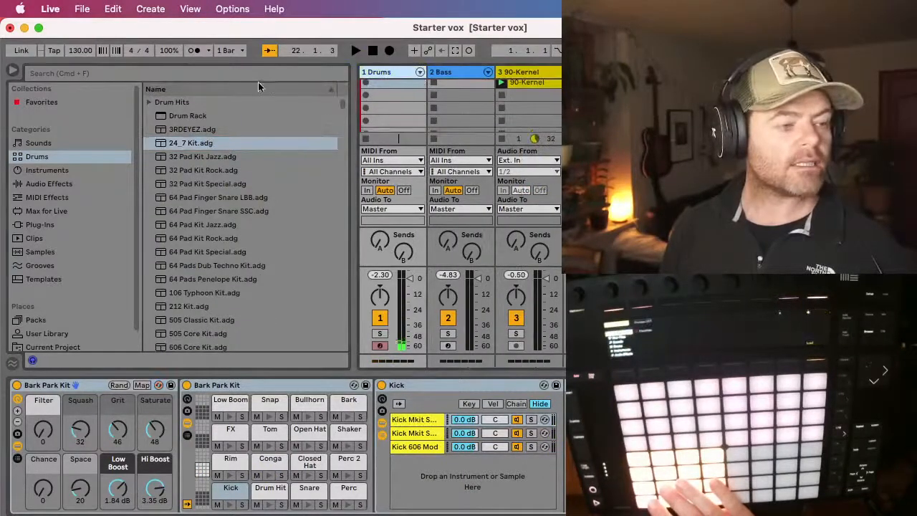
pyautogui.click(13, 71)
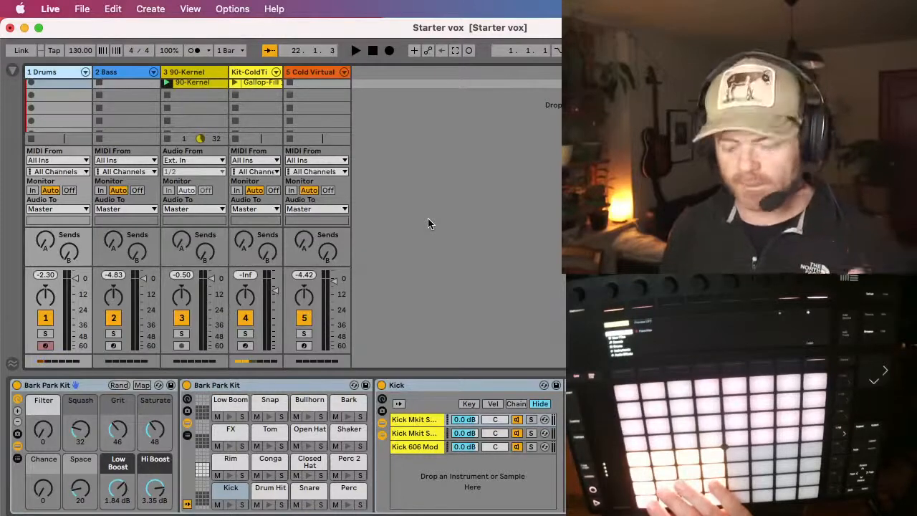
# Step: Play the Drums clip with the 90-Kernel clip and lower the 90-Kernel track's volume to about -4 dB
pyautogui.press('space')
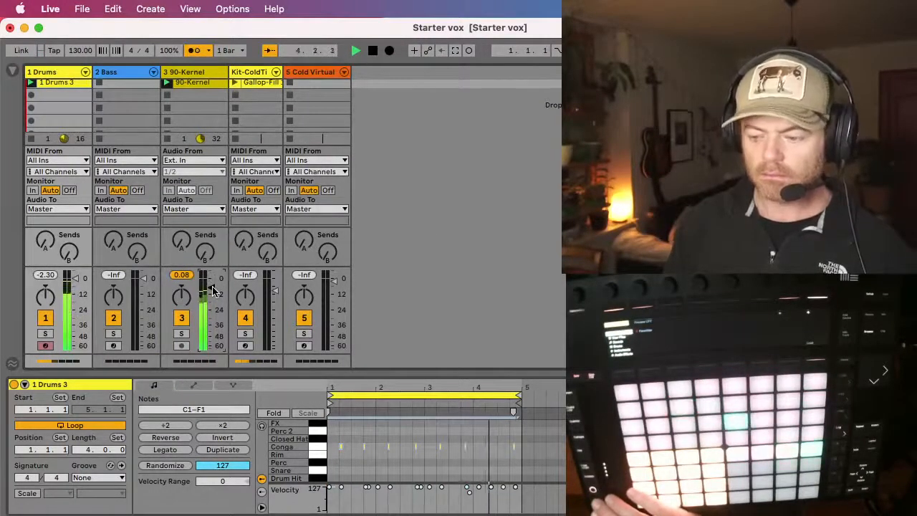
pyautogui.click(181, 276)
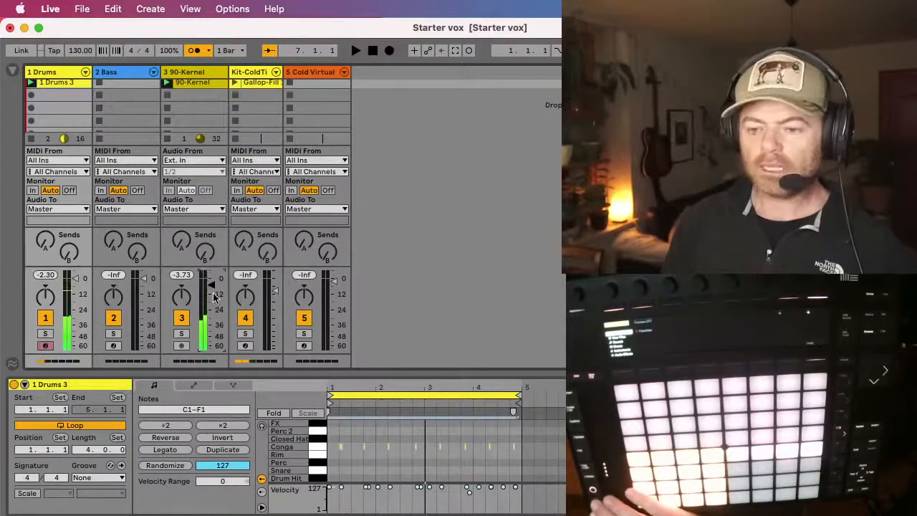
pyautogui.press('space')
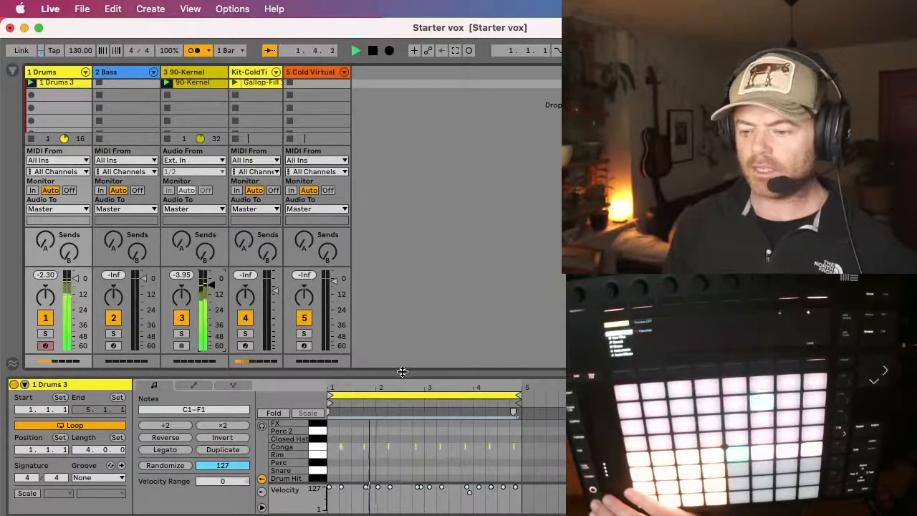
# Step: Move bar 2's second Conga note one sixteenth earlier in the enlarged drum clip and play it to add a Shaker pattern
pyautogui.moveTo(403, 371); pyautogui.dragTo(503, 144)
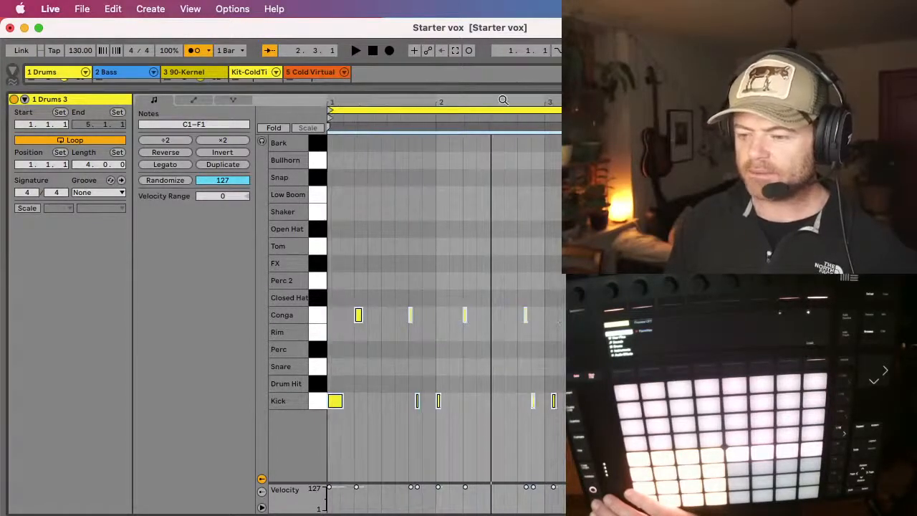
pyautogui.click(519, 289)
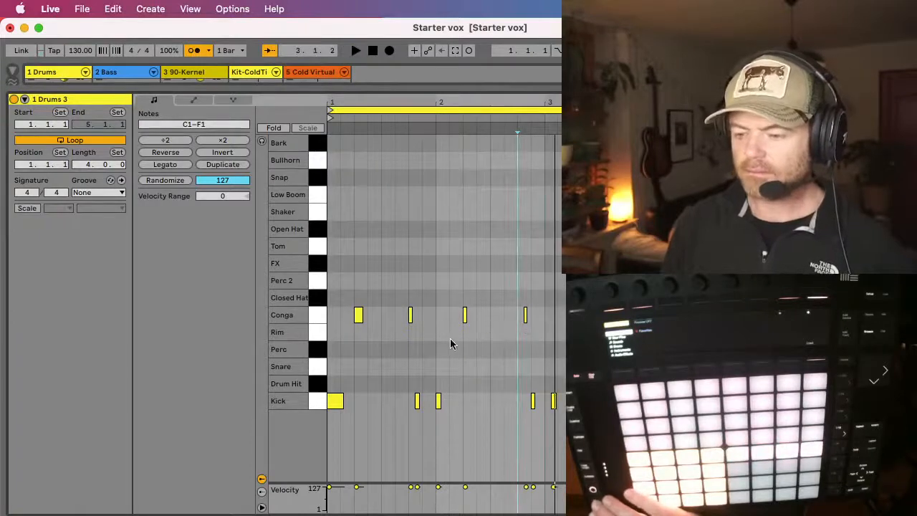
pyautogui.click(525, 318)
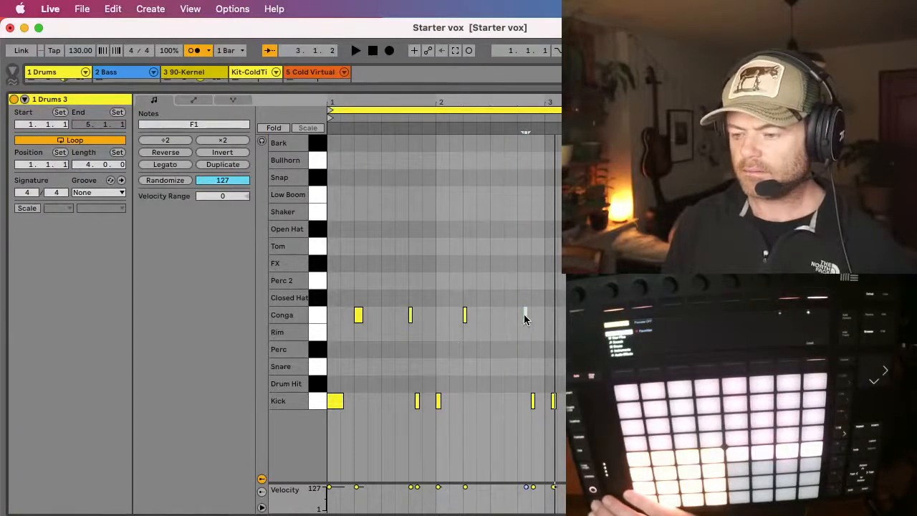
pyautogui.moveTo(524, 318); pyautogui.dragTo(521, 320)
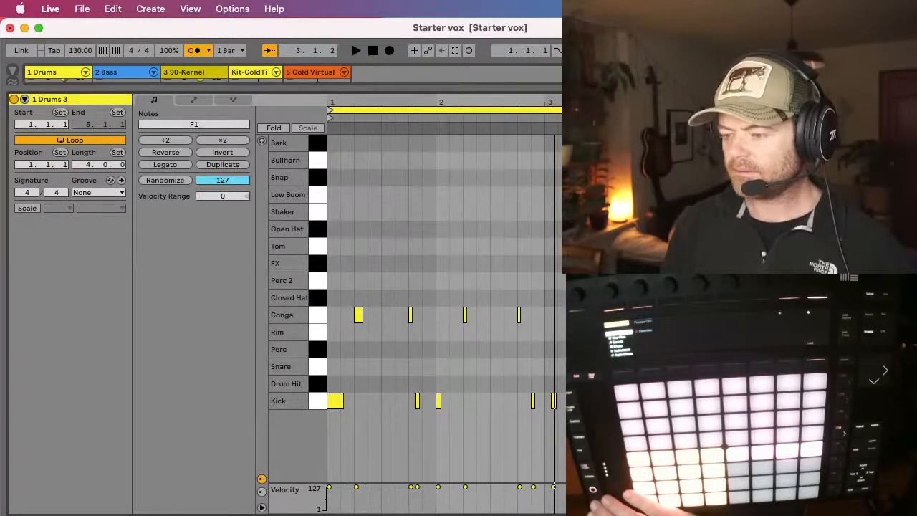
pyautogui.press('space')
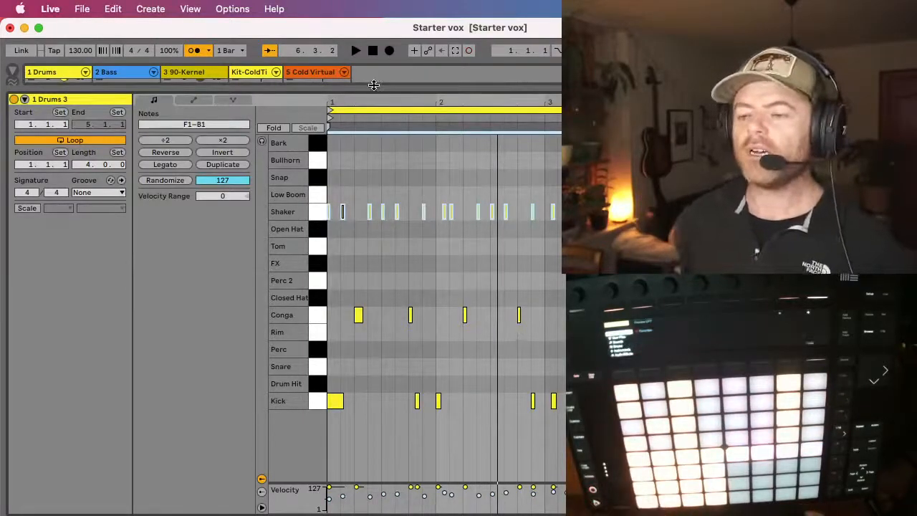
pyautogui.moveTo(373, 85); pyautogui.dragTo(536, 373)
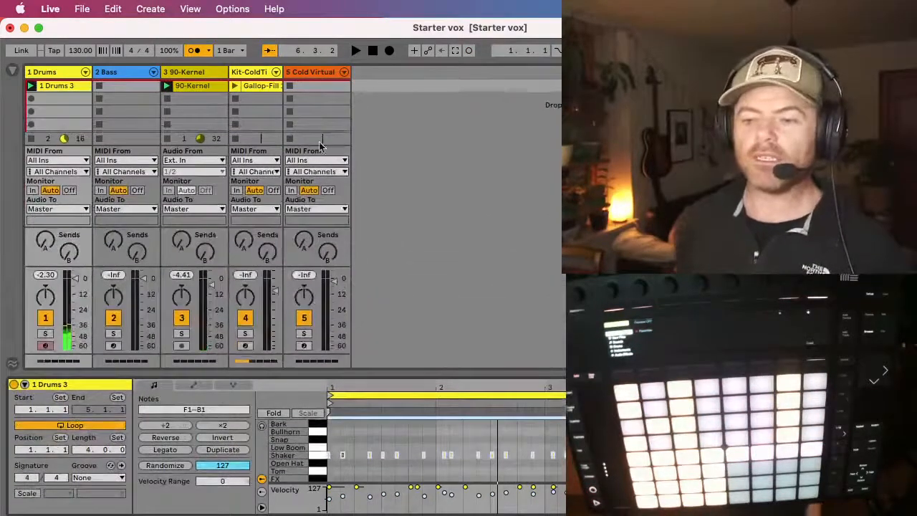
# Step: Delete the 90-Kernel clip from track 3 and select the emptied audio track
pyautogui.click(188, 87)
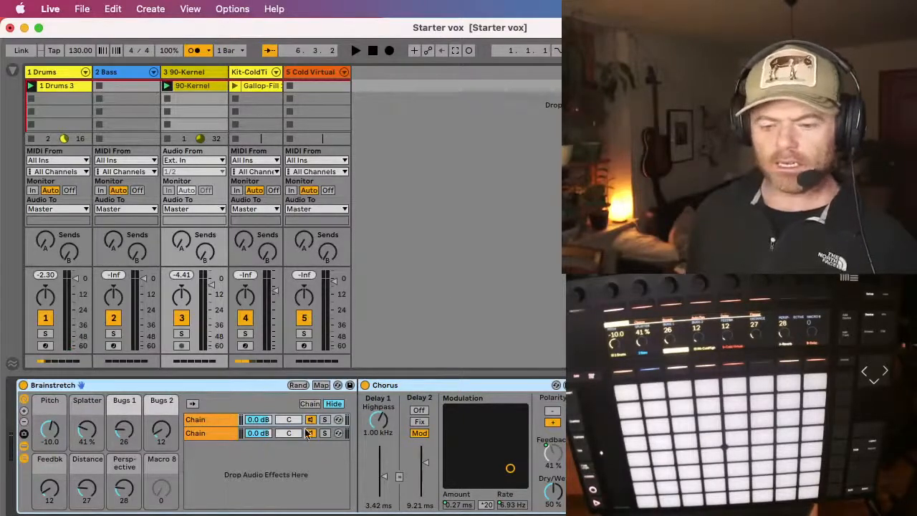
pyautogui.doubleClick(186, 87)
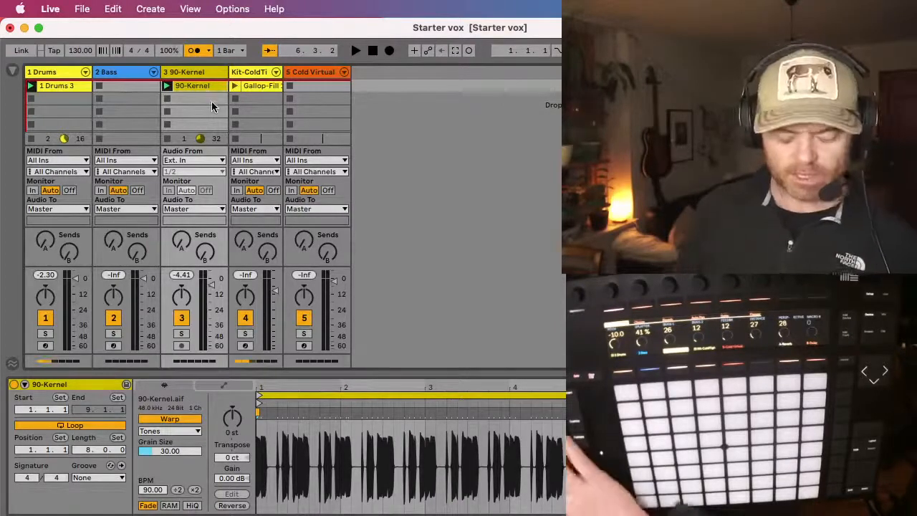
pyautogui.press('Delete')
pyautogui.click(187, 73)
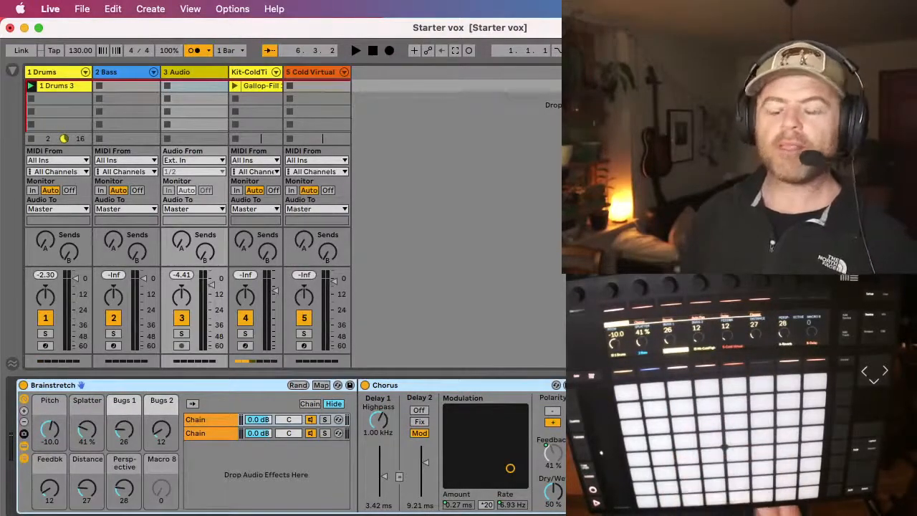
# Step: Find Wheel Up to My Jumper.adg in the Ambient & Evolving sounds, try it on the empty audio track, and remove that track
pyautogui.click(11, 72)
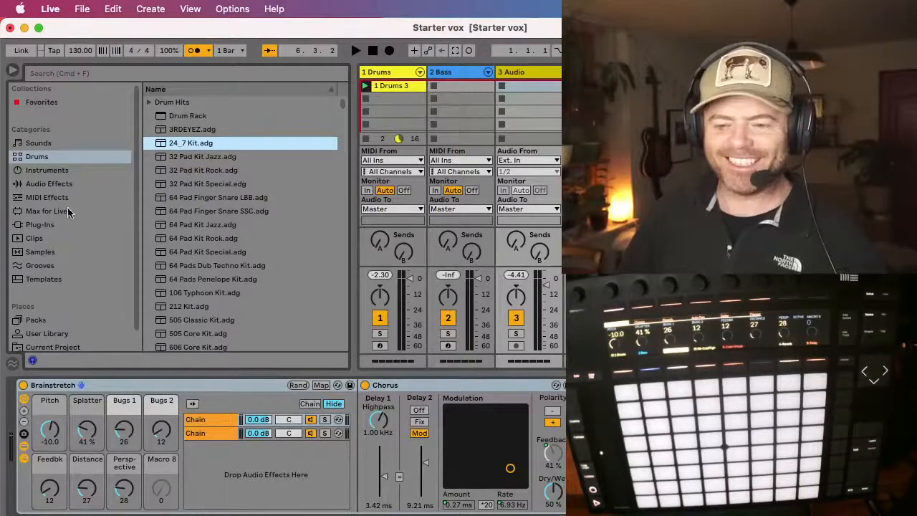
pyautogui.click(32, 147)
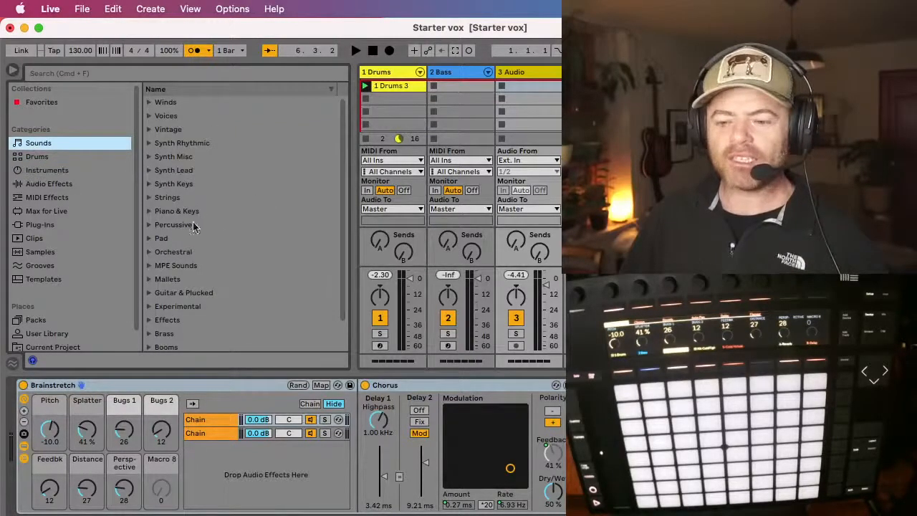
pyautogui.scroll(-2, 188, 246)
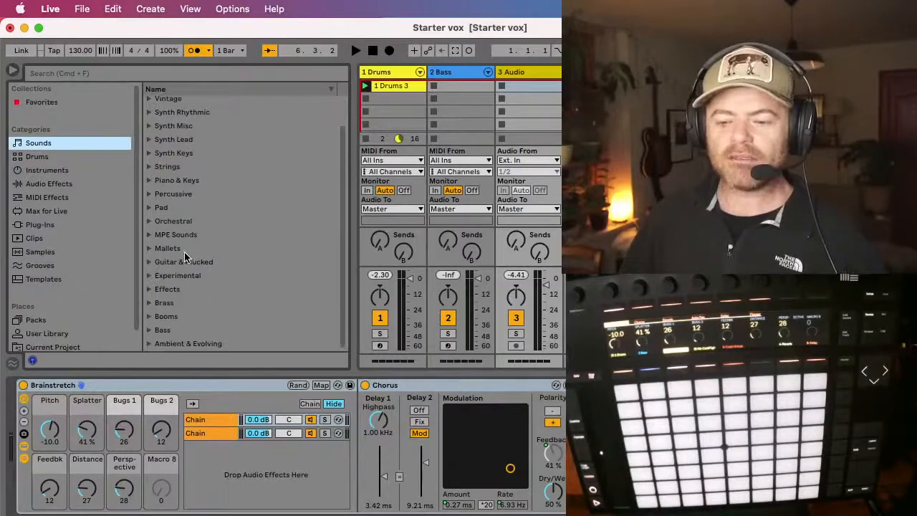
pyautogui.click(151, 345)
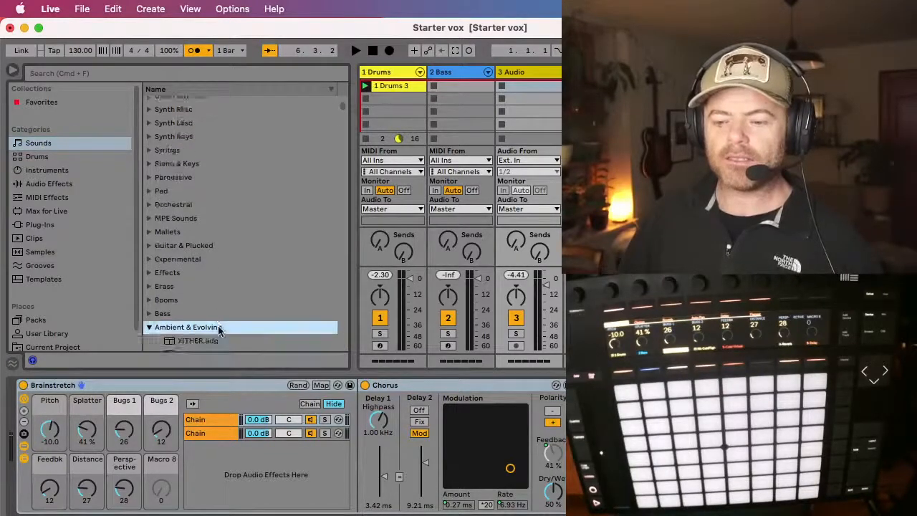
pyautogui.click(195, 260)
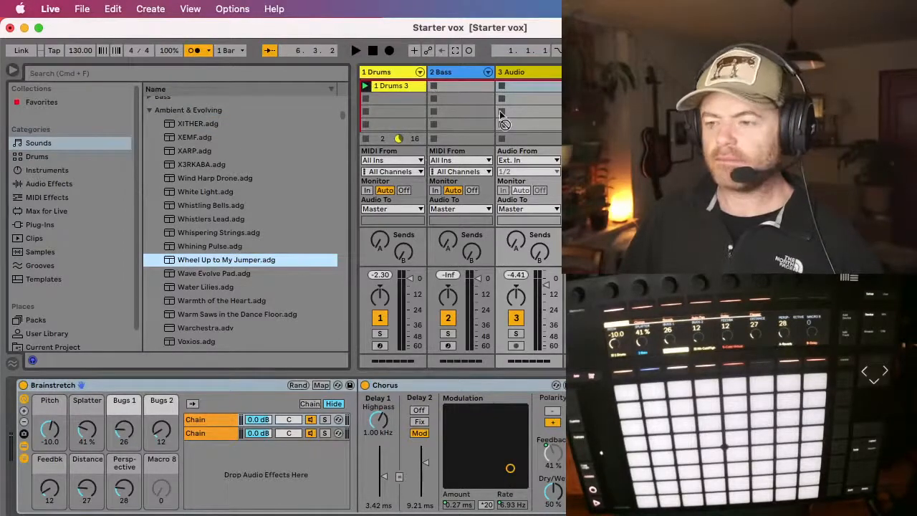
pyautogui.moveTo(500, 111); pyautogui.dragTo(529, 71)
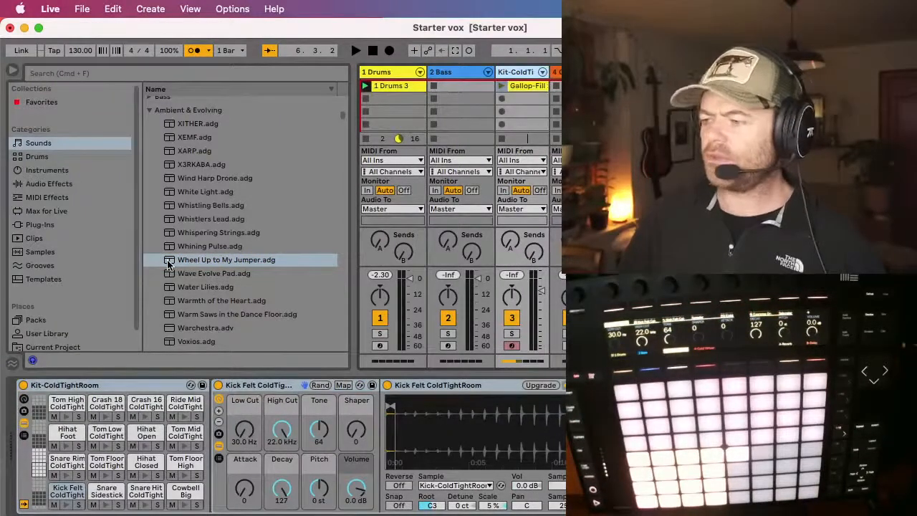
# Step: Load Wheel Up to My Jumper.adg on a new track, close its Omnisphere window, and place the track directly after Bass
pyautogui.click(170, 264)
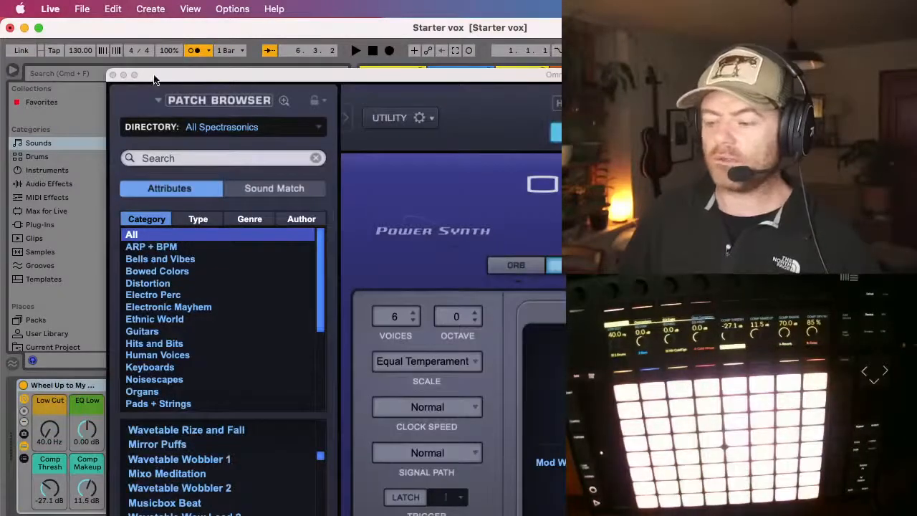
pyautogui.click(113, 75)
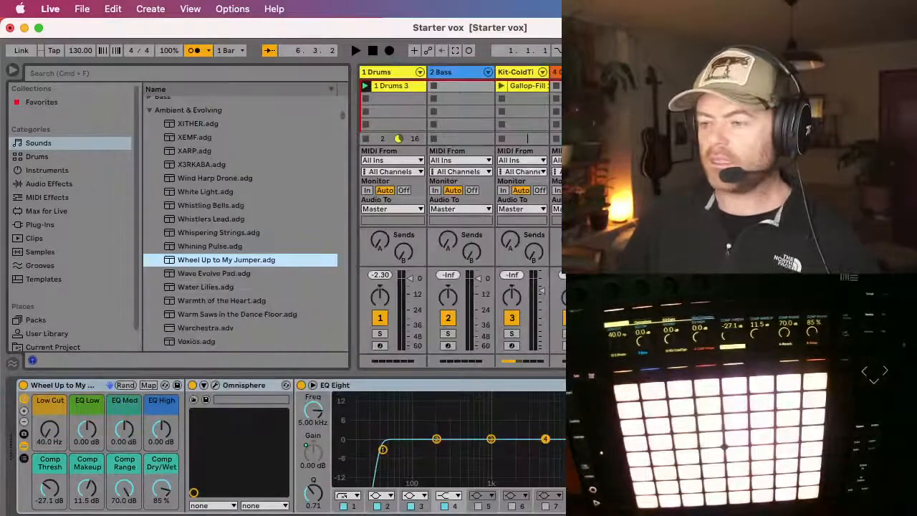
pyautogui.moveTo(640, 72); pyautogui.dragTo(506, 81)
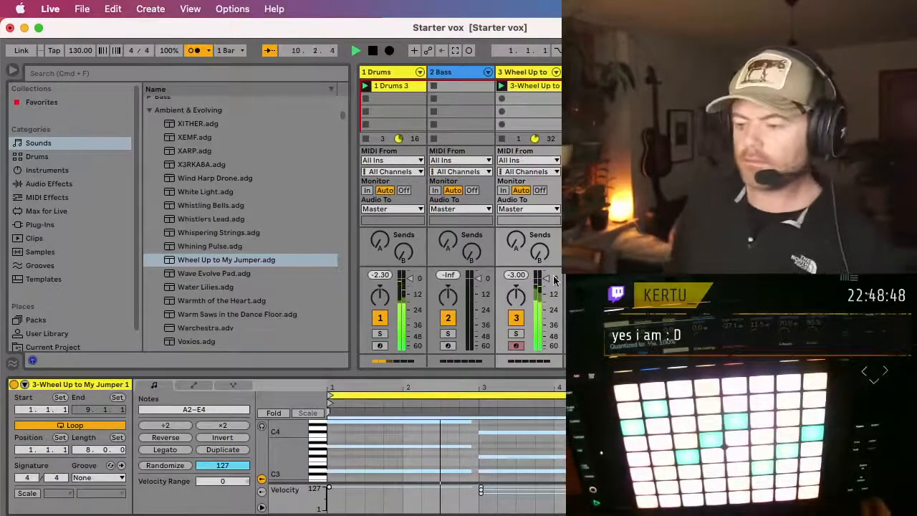
# Step: Select the Bass track and record a bass clip in its first slot alongside the drums and the Wheel Up clip
pyautogui.click(453, 75)
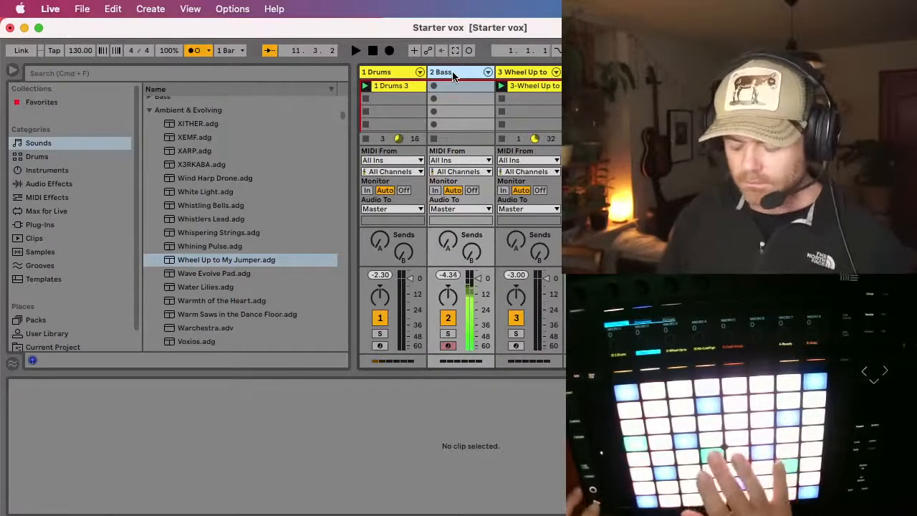
pyautogui.press('space')
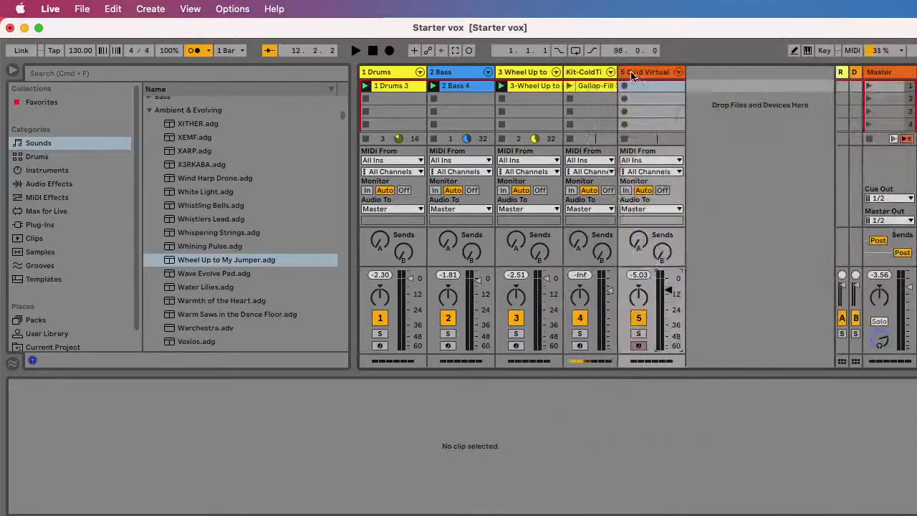
# Step: Show layer A in the Cold Virtual track's Omnisphere, with the window repositioned, and lower the amp envelope's release
pyautogui.click(643, 75)
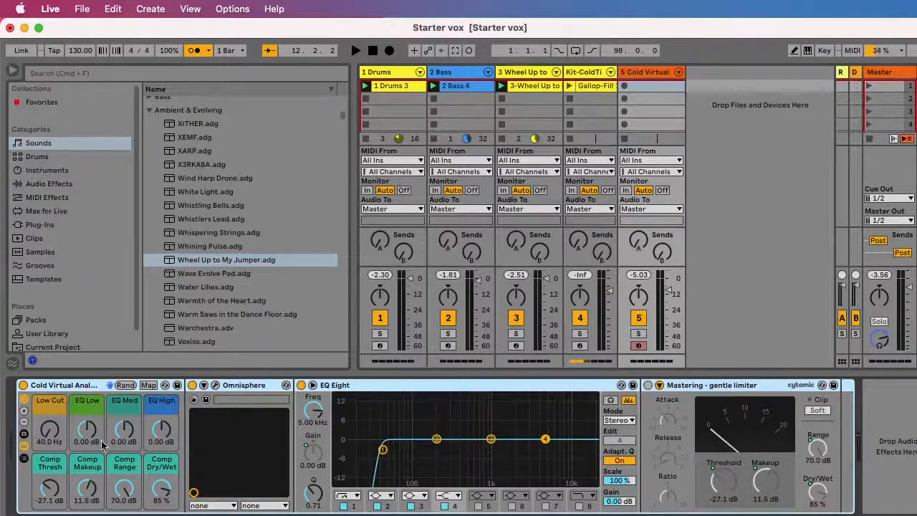
pyautogui.click(216, 385)
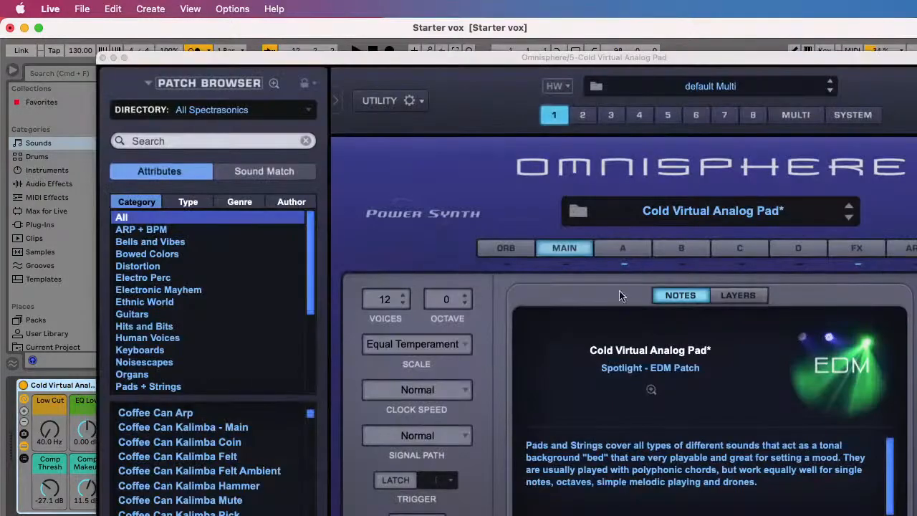
pyautogui.click(624, 253)
pyautogui.moveTo(356, 57); pyautogui.dragTo(214, 3)
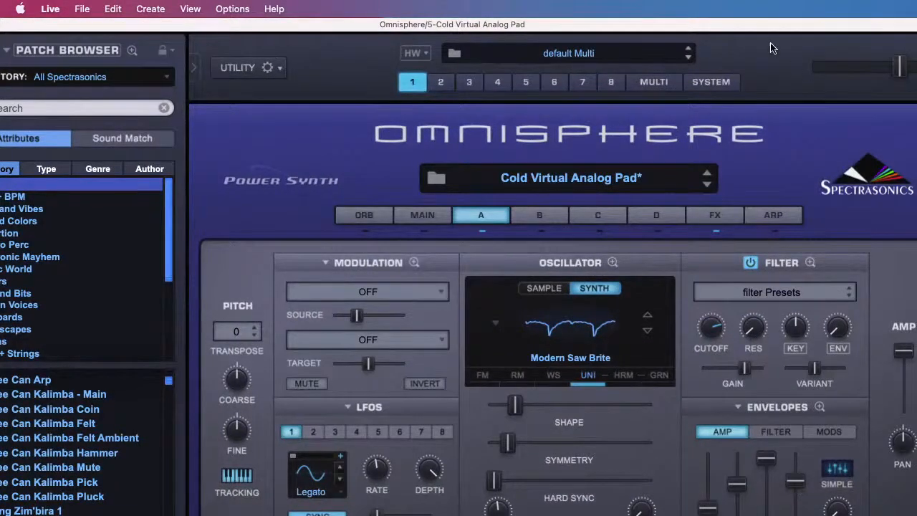
pyautogui.moveTo(767, 32); pyautogui.dragTo(754, 20)
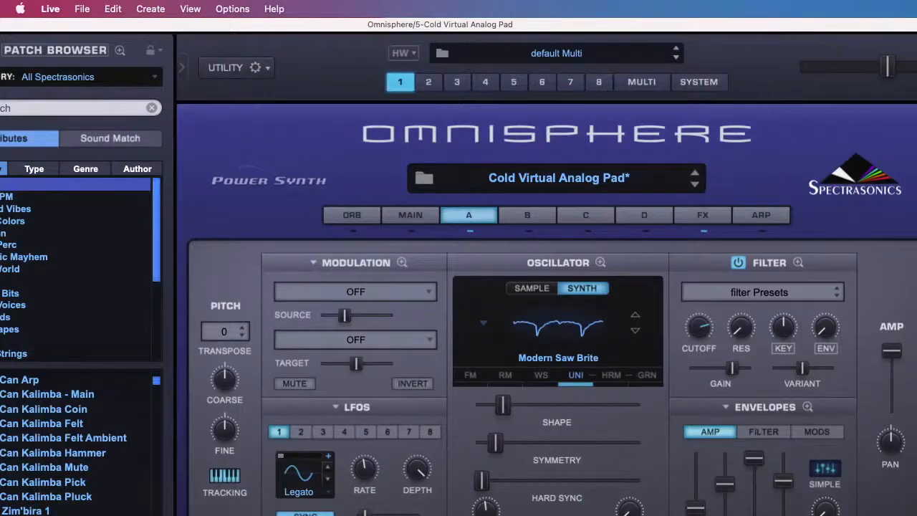
pyautogui.press('super+Tab')
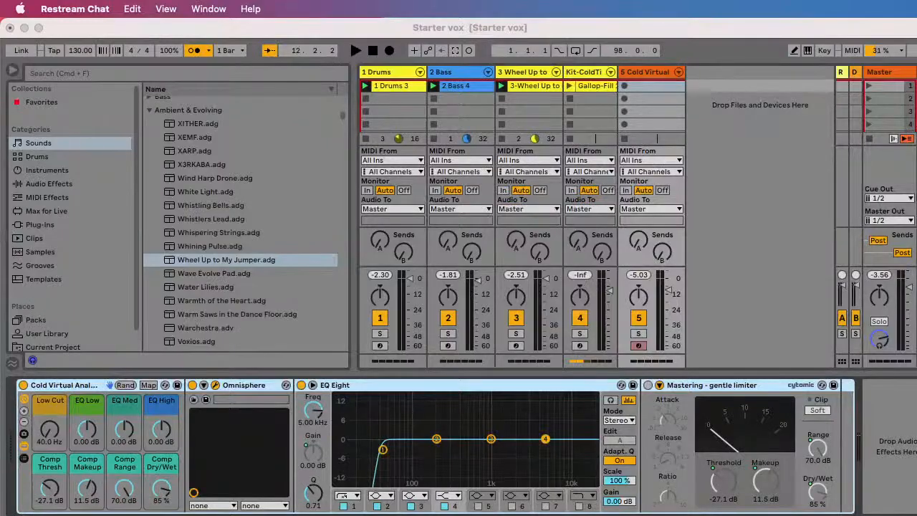
pyautogui.click(216, 386)
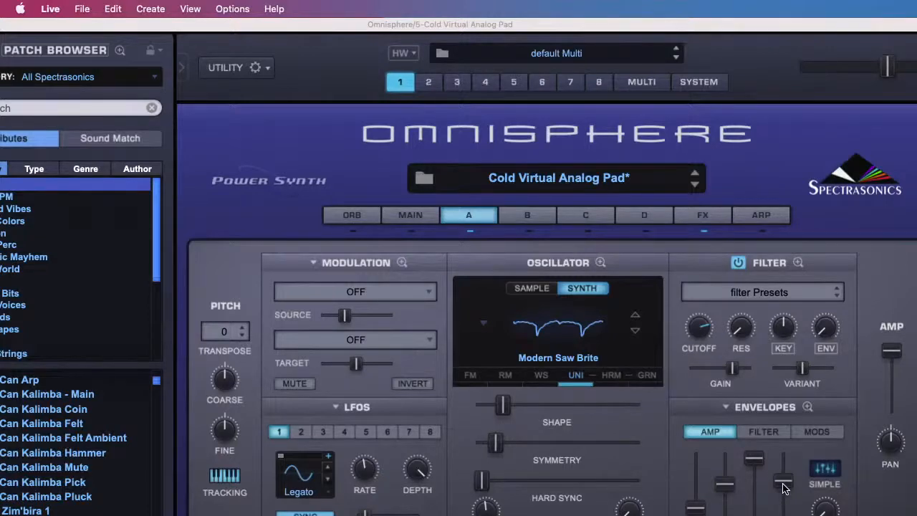
pyautogui.moveTo(783, 487); pyautogui.dragTo(783, 510)
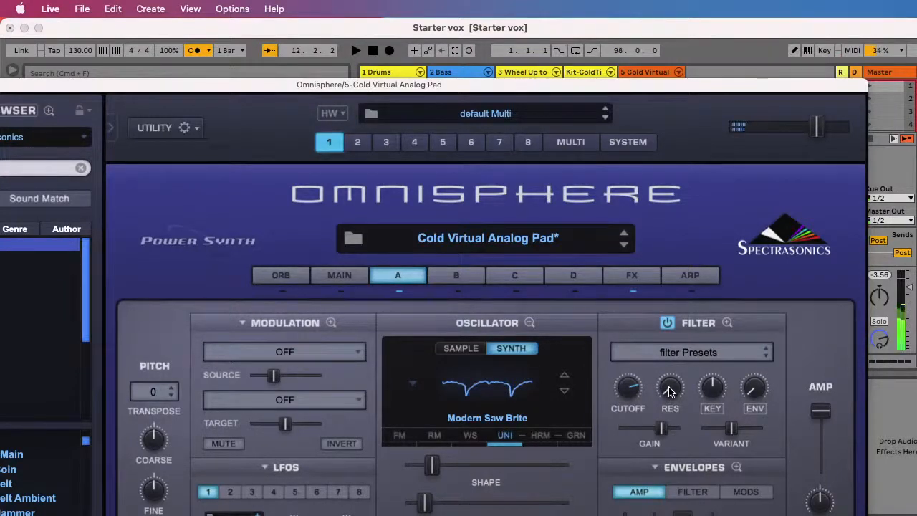
# Step: Adjust layer A's filter on the Cold Virtual Analog Pad, with cutoff slightly above midway and resonance slightly below midway
pyautogui.moveTo(670, 391); pyautogui.dragTo(670, 289)
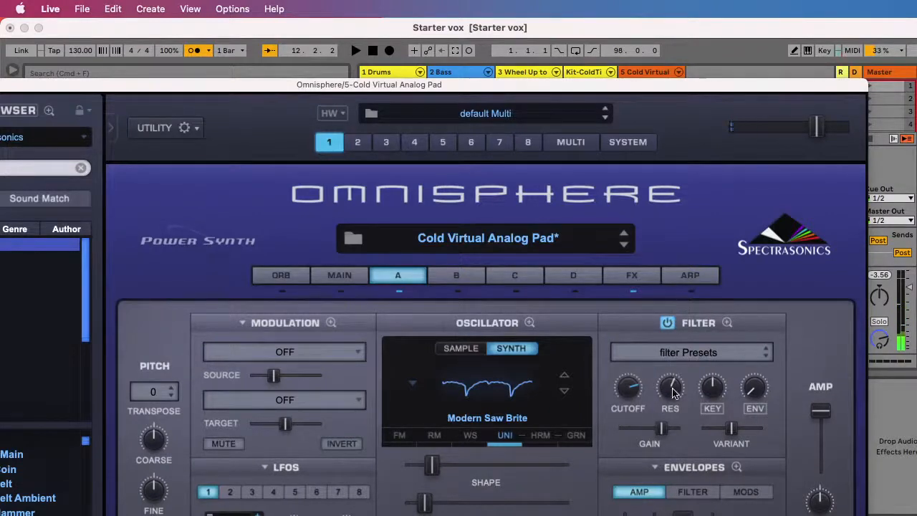
pyautogui.moveTo(630, 389); pyautogui.dragTo(632, 391)
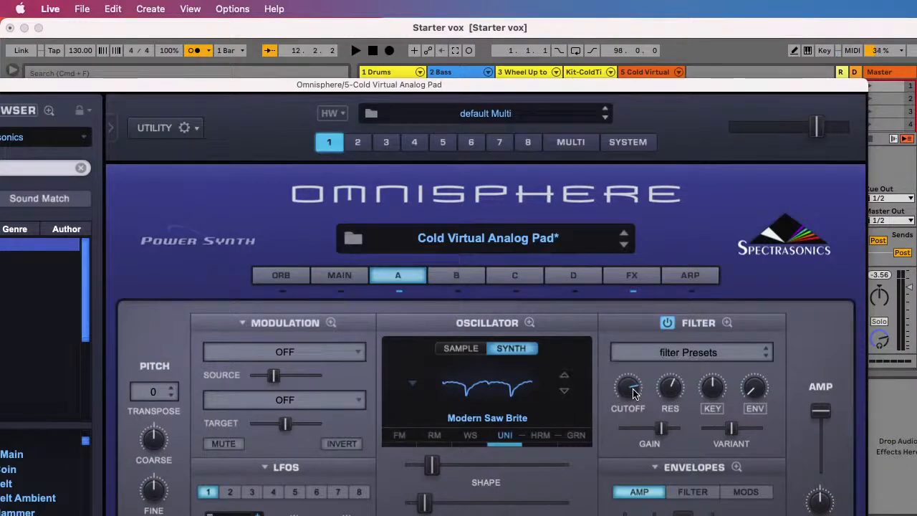
pyautogui.moveTo(631, 391); pyautogui.dragTo(636, 418)
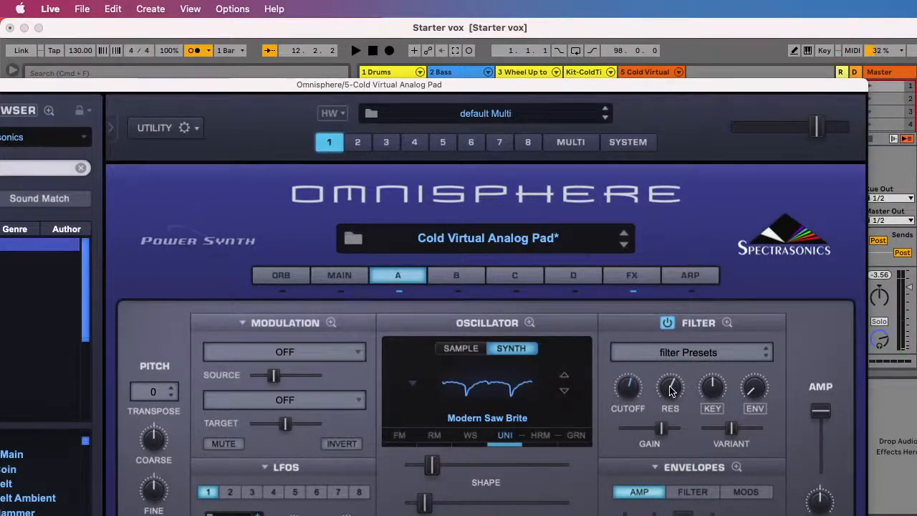
pyautogui.moveTo(670, 387); pyautogui.dragTo(649, 248)
pyautogui.moveTo(628, 390); pyautogui.dragTo(633, 416)
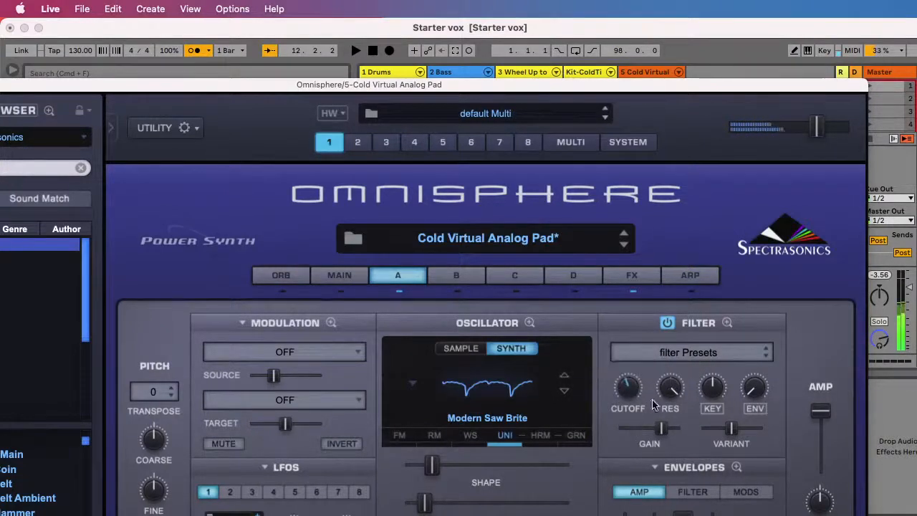
pyautogui.moveTo(671, 391); pyautogui.dragTo(681, 491)
pyautogui.moveTo(628, 399); pyautogui.dragTo(626, 352)
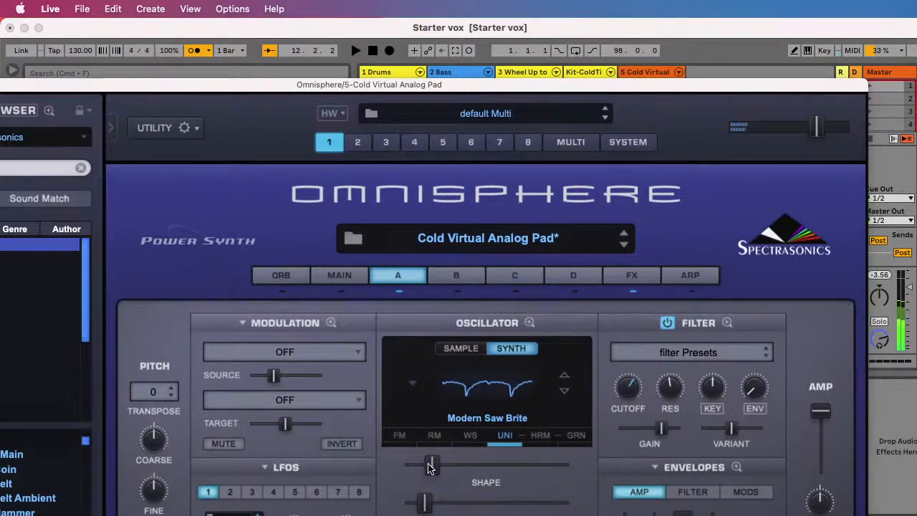
# Step: Raise the Shape of layer A's Modern Saw Brite oscillator and the slider below it to about 0.271, and close Omnisphere's window
pyautogui.moveTo(432, 467); pyautogui.dragTo(467, 469)
pyautogui.moveTo(430, 508); pyautogui.dragTo(461, 510)
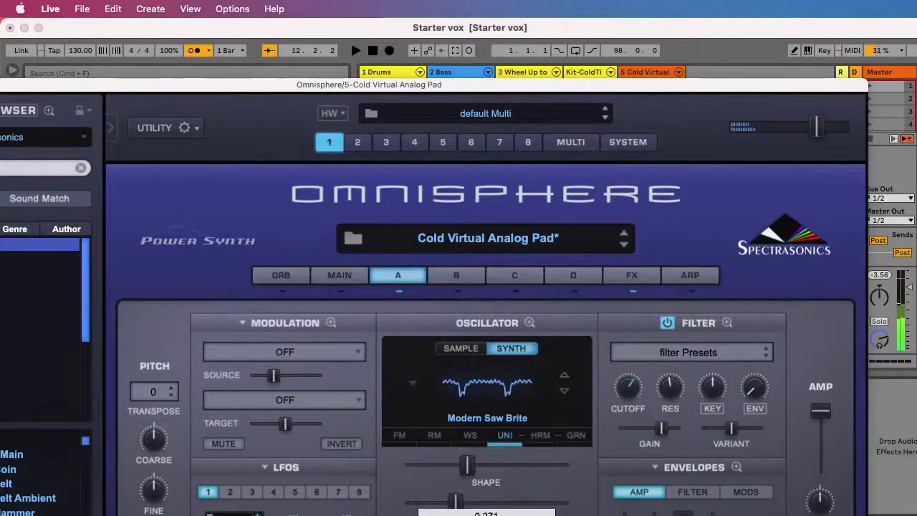
pyautogui.moveTo(98, 85); pyautogui.dragTo(267, 113)
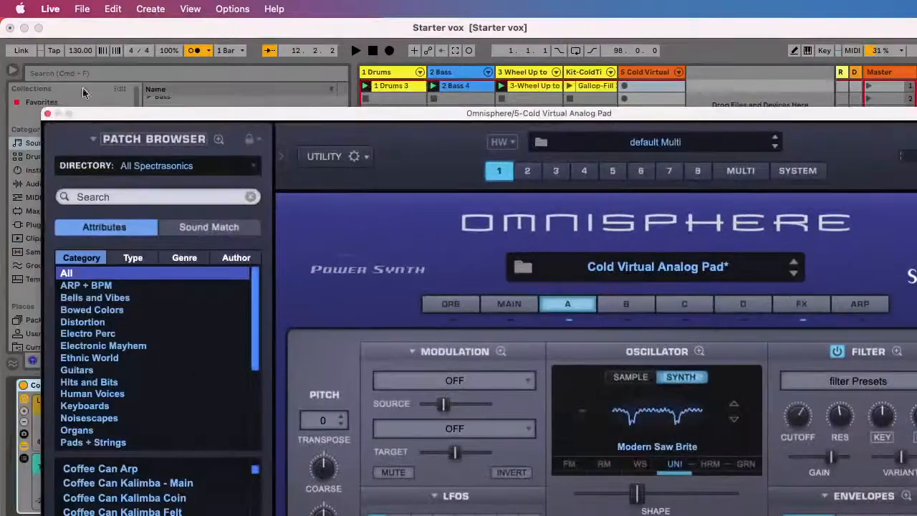
pyautogui.click(48, 115)
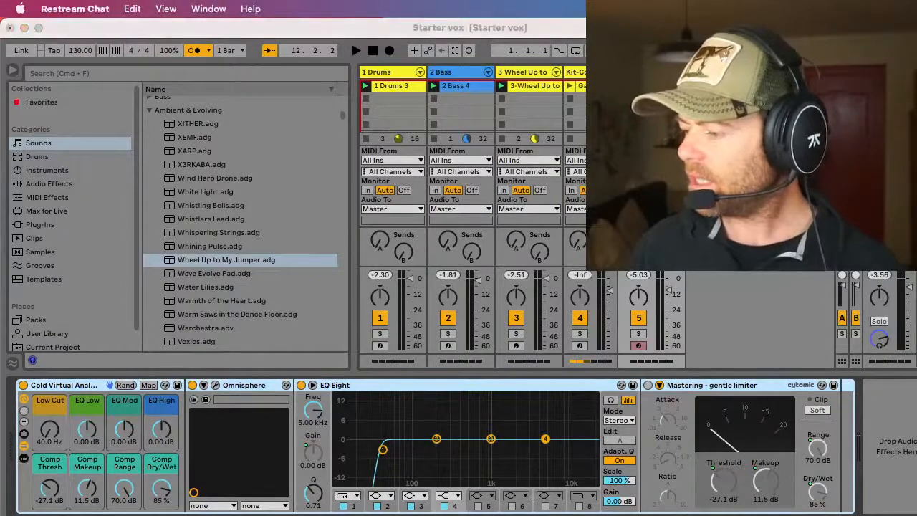
pyautogui.moveTo(552, 515)
pyautogui.mouseDown()
pyautogui.moveTo(552, 434)
pyautogui.moveTo(570, 515)
pyautogui.mouseUp()
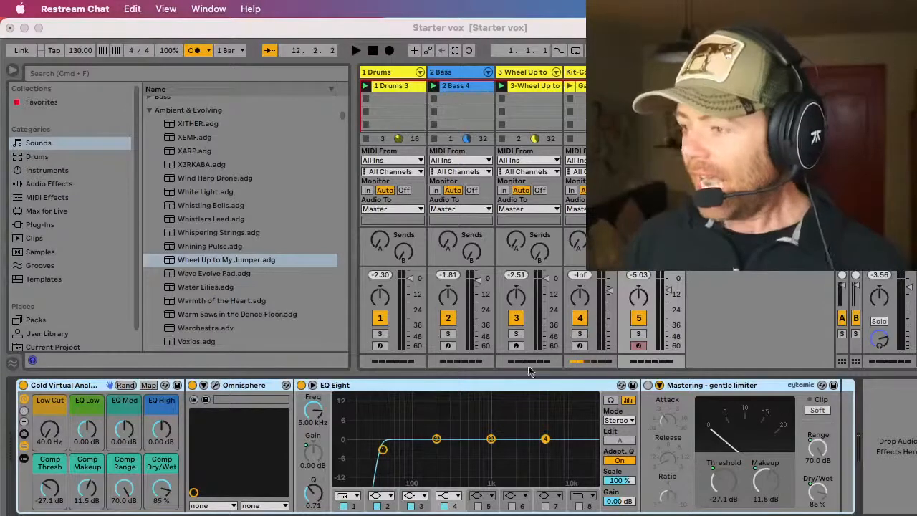
# Step: Search the whole library for snazzy, shorten the query to sna, and hide the browser
pyautogui.click(59, 72)
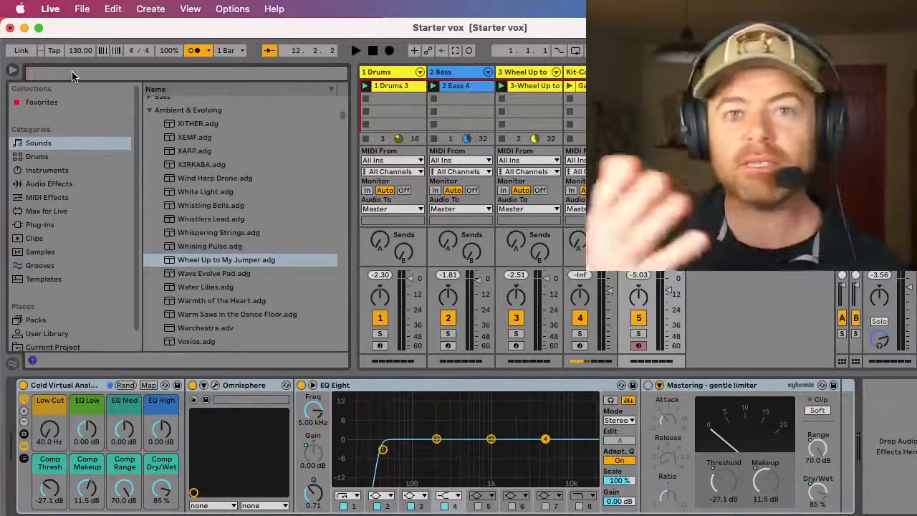
pyautogui.write('sanny')
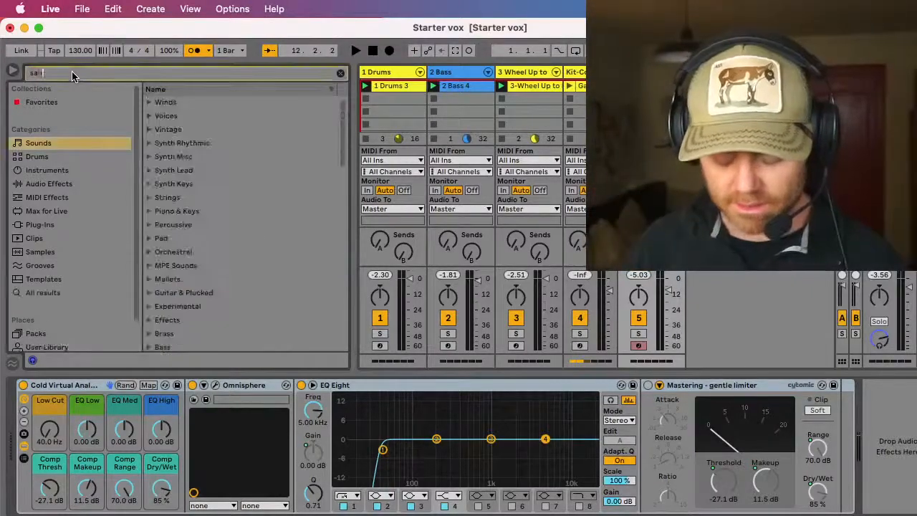
pyautogui.press('BackSpace')
pyautogui.press('BackSpace')
pyautogui.press('BackSpace')
pyautogui.press('BackSpace')
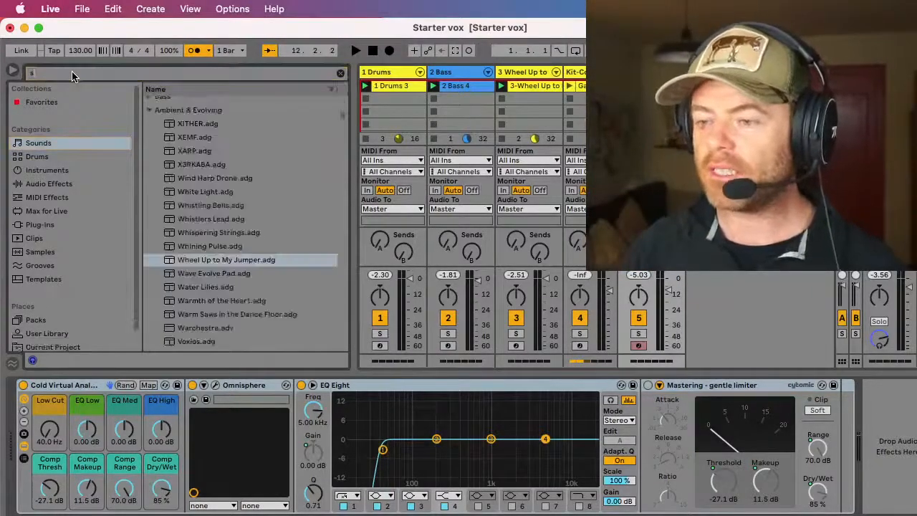
pyautogui.write('nazzy')
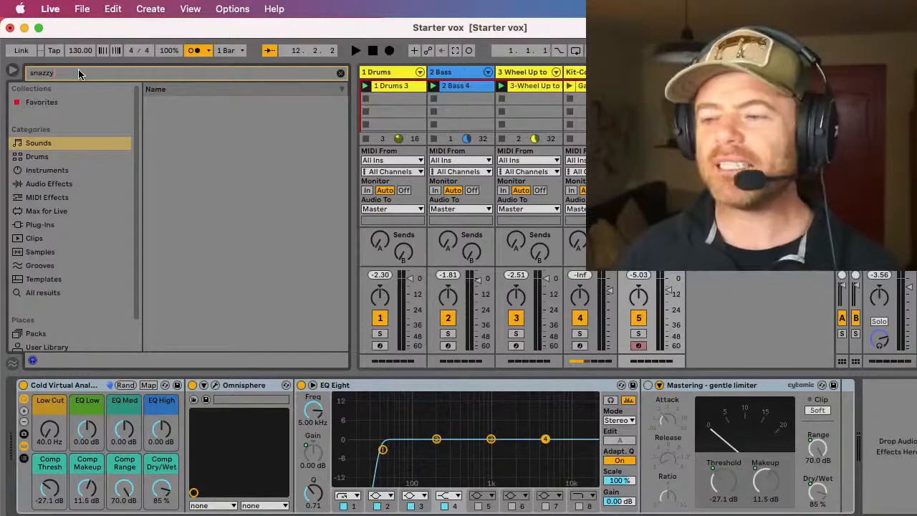
pyautogui.click(35, 293)
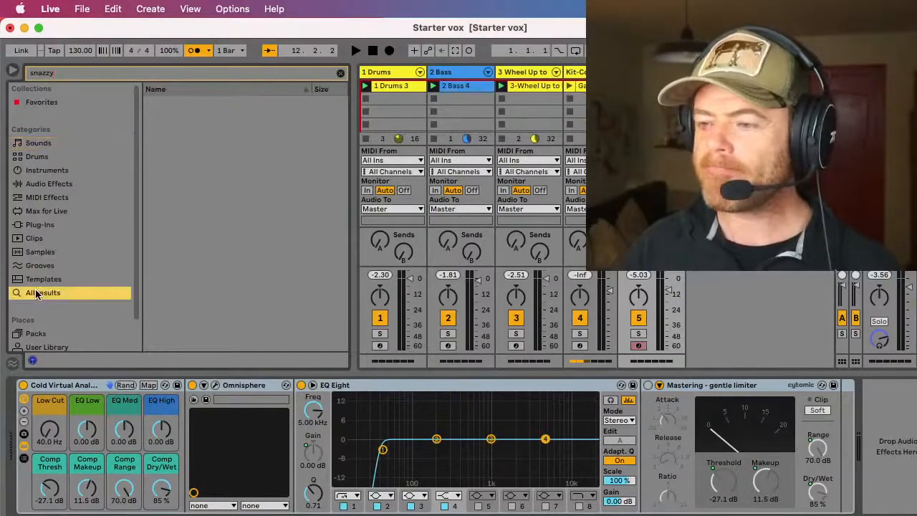
pyautogui.click(59, 75)
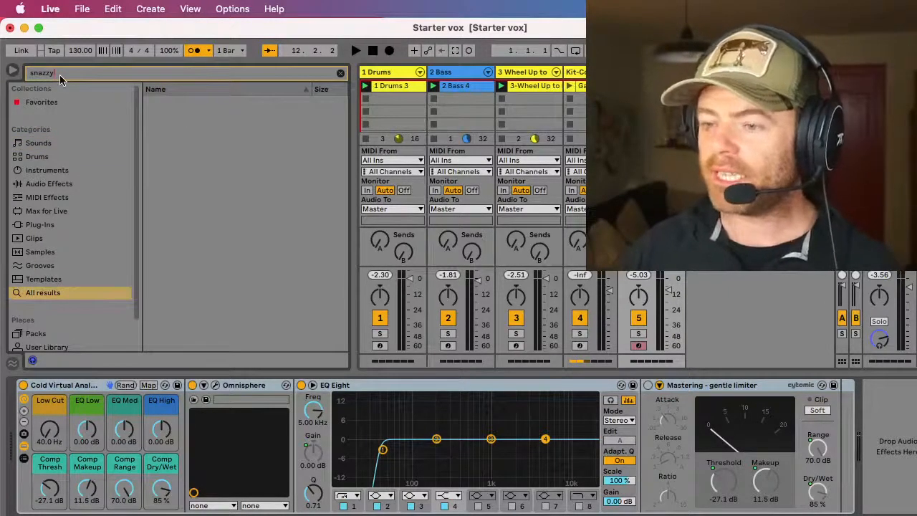
pyautogui.press('BackSpace')
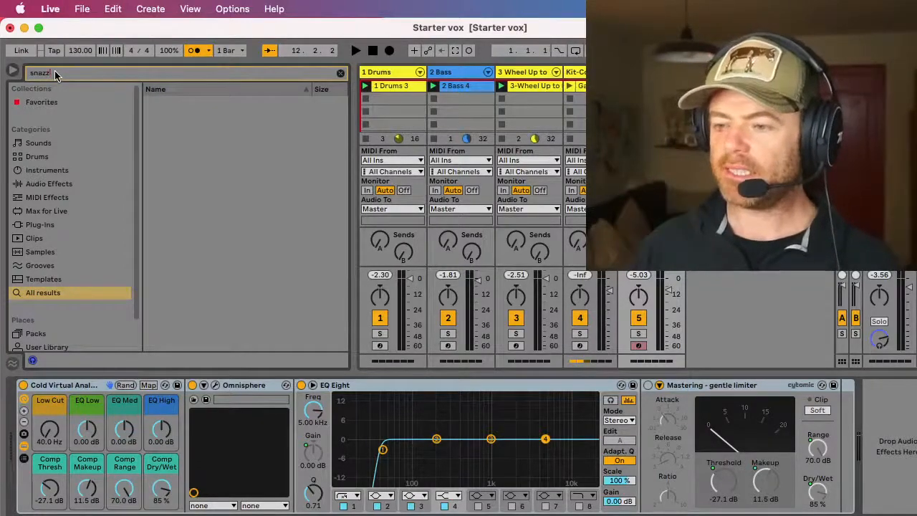
pyautogui.press('BackSpace')
pyautogui.press('BackSpace')
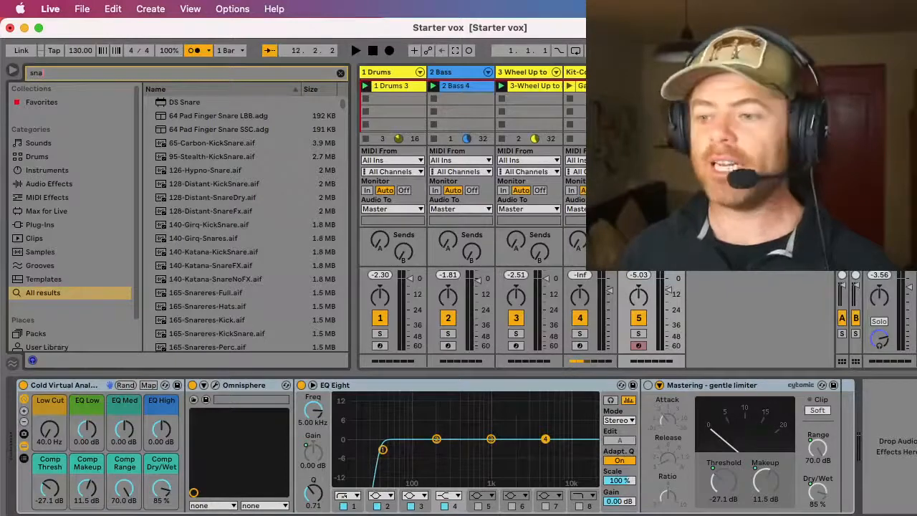
pyautogui.click(14, 71)
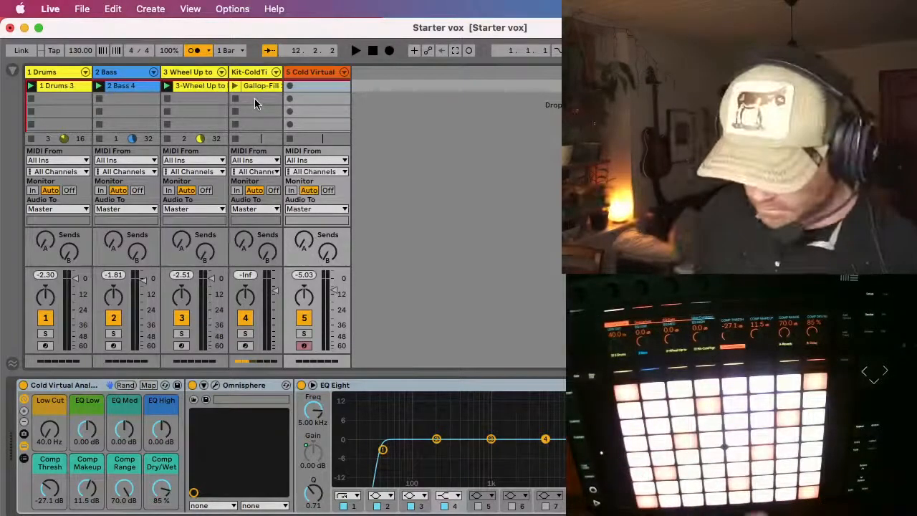
# Step: Record a pad clip in the Cold Virtual track's first slot over the playing loops, and delete the Kit-ColdTi track
pyautogui.press('space')
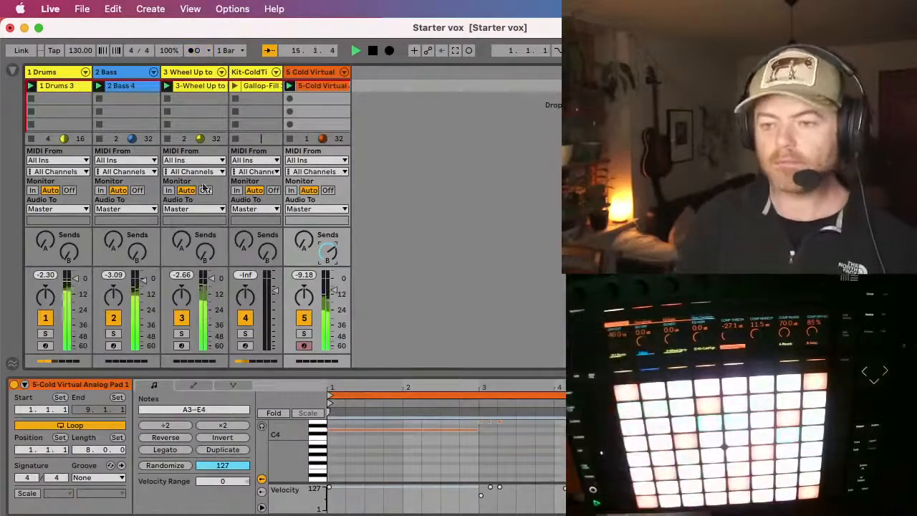
pyautogui.click(260, 72)
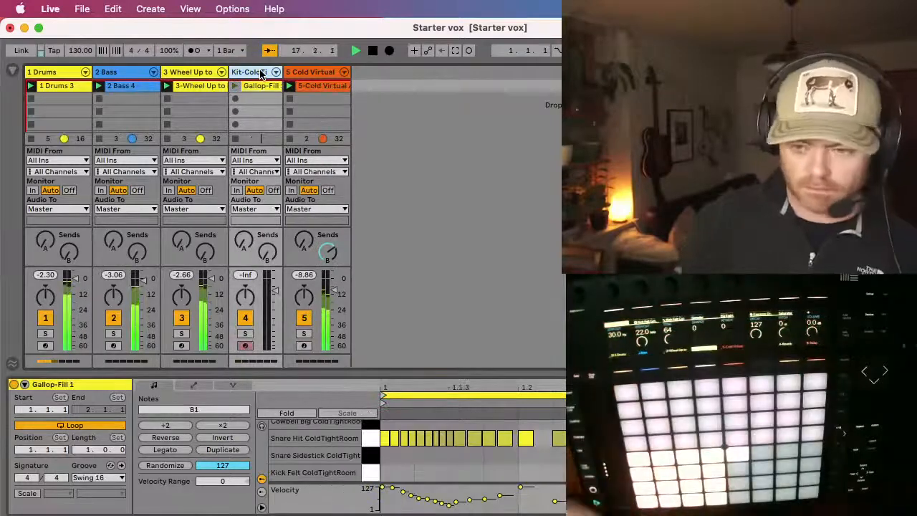
pyautogui.press('Delete')
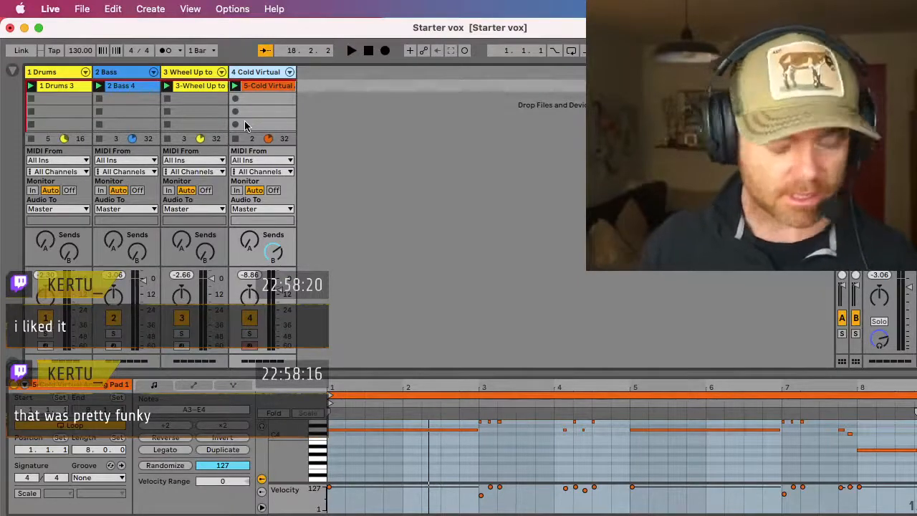
# Step: Collapse the clip detail area in the Arrangement View and return to the Session View
pyautogui.press('Tab')
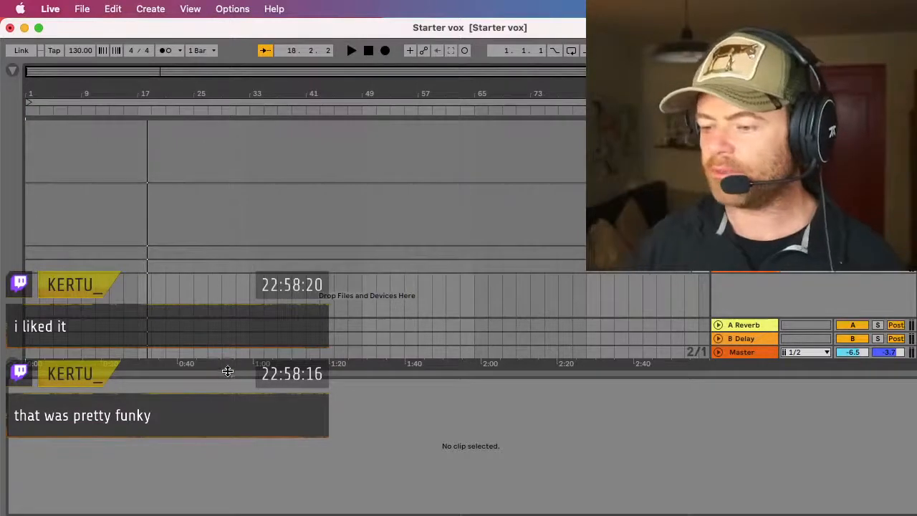
pyautogui.moveTo(240, 400); pyautogui.dragTo(254, 470)
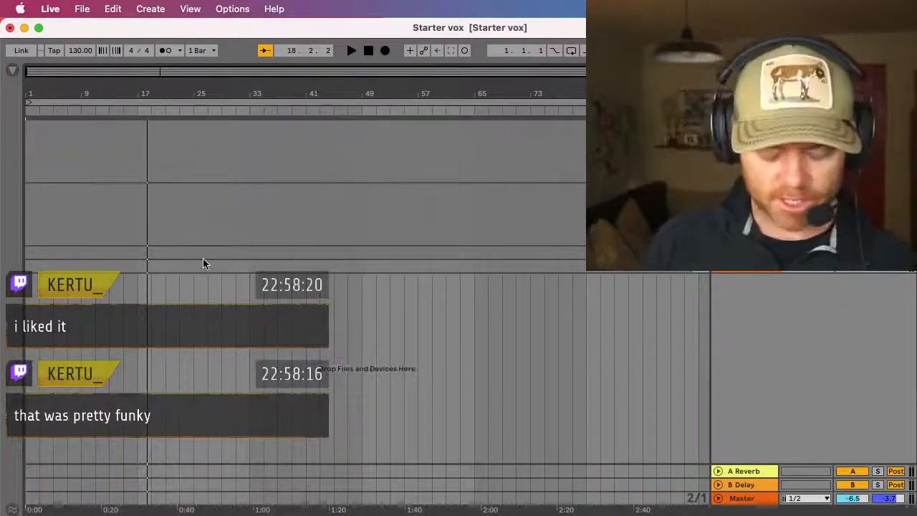
pyautogui.press('Tab')
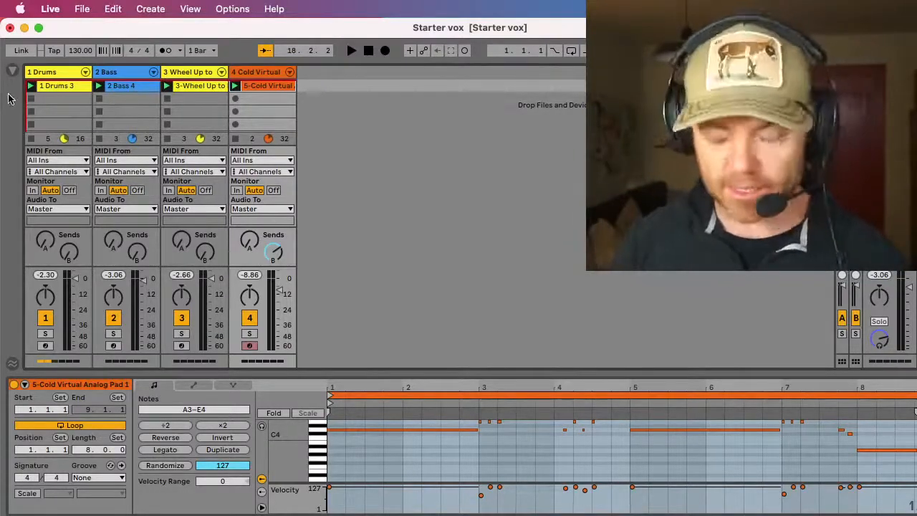
pyautogui.press('super+f')
pyautogui.write('sna')
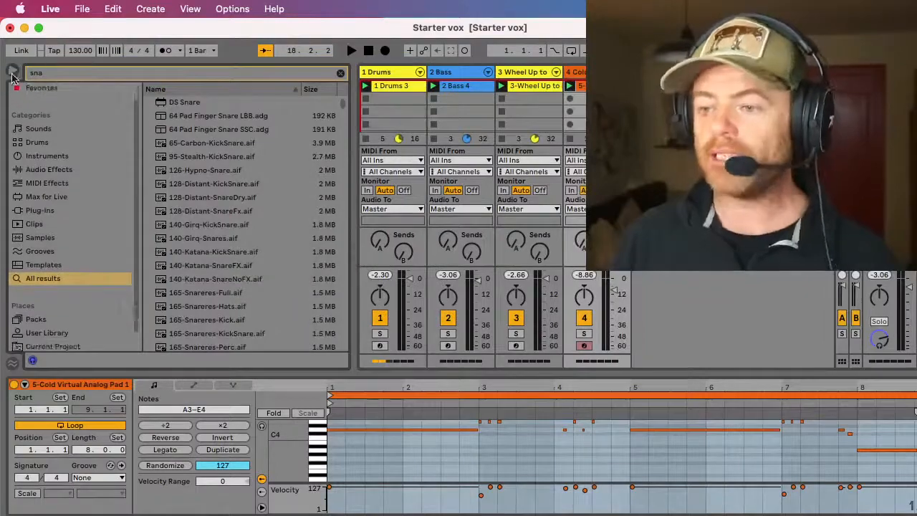
pyautogui.click(13, 70)
# Step: Place the Arrangement's playback position at bar 97 and unfold the Wheel Up and Cold Virtual tracks
pyautogui.press('Tab')
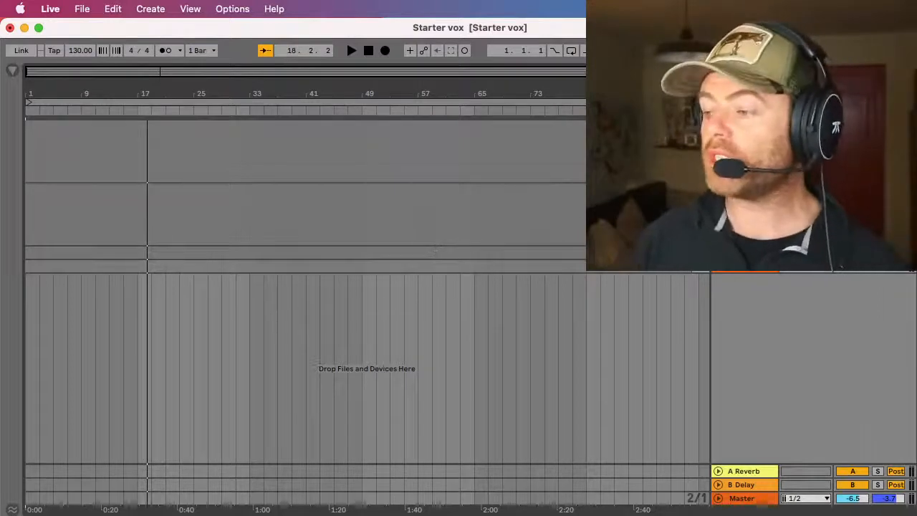
pyautogui.click(700, 253)
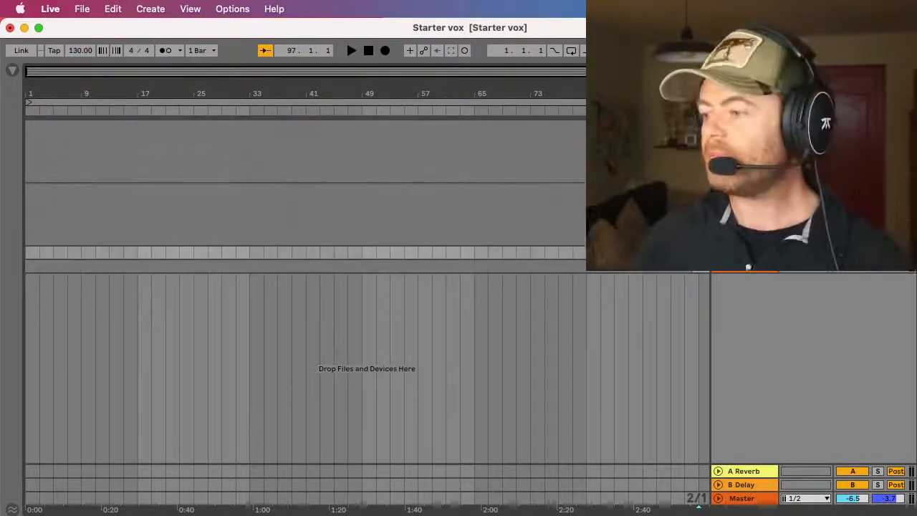
pyautogui.click(721, 272)
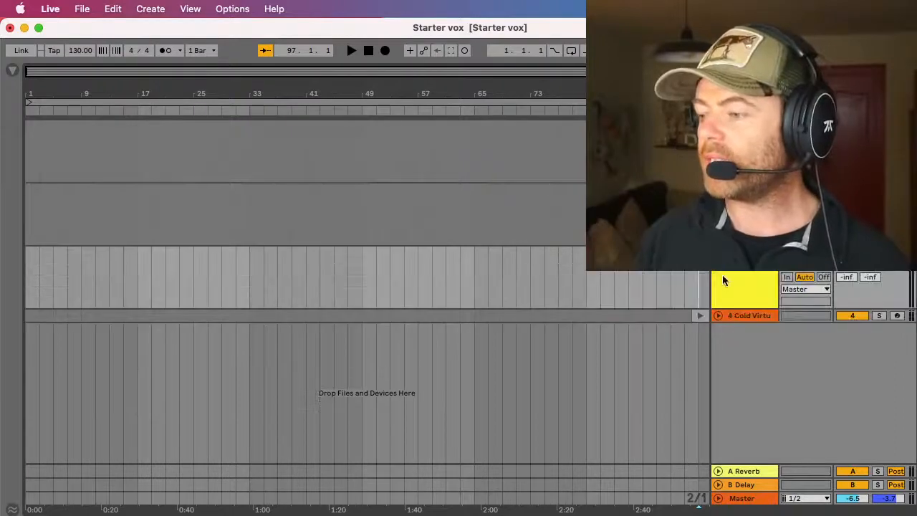
pyautogui.click(721, 317)
# Step: Play the four session clips together, including Wheel Up, and record about two bars of them into the Arrangement from bar 97
pyautogui.press('Tab')
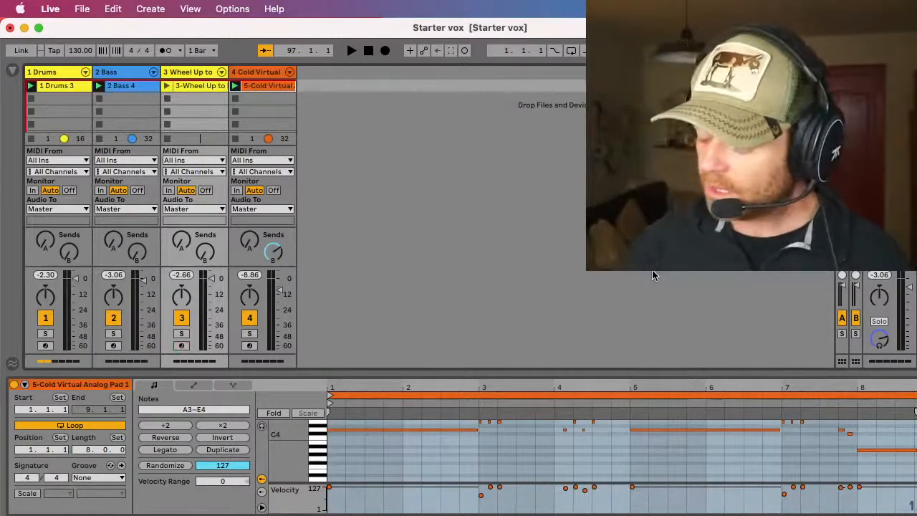
pyautogui.press('space')
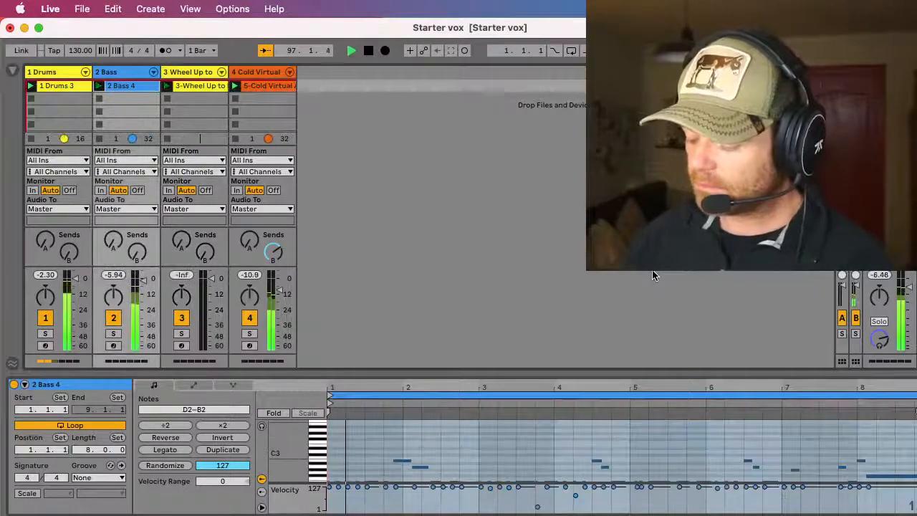
pyautogui.press('Right')
pyautogui.press('Right')
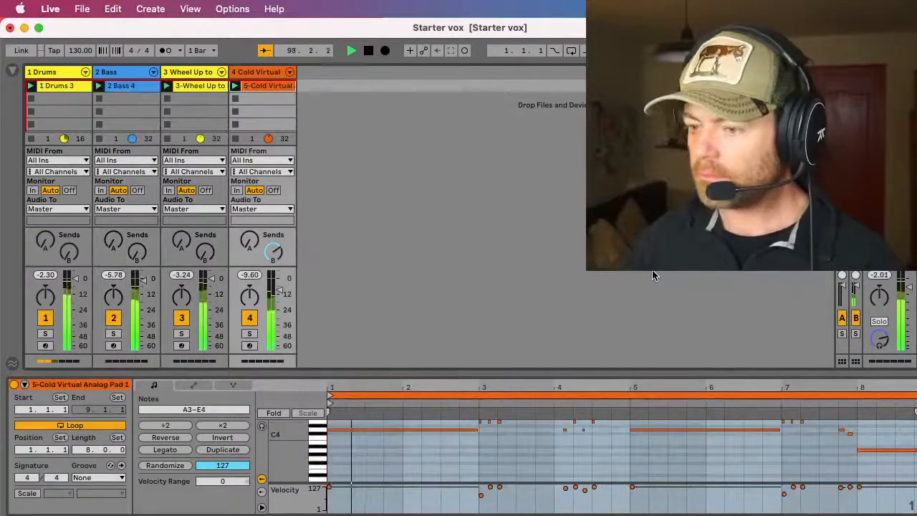
pyautogui.press('Tab')
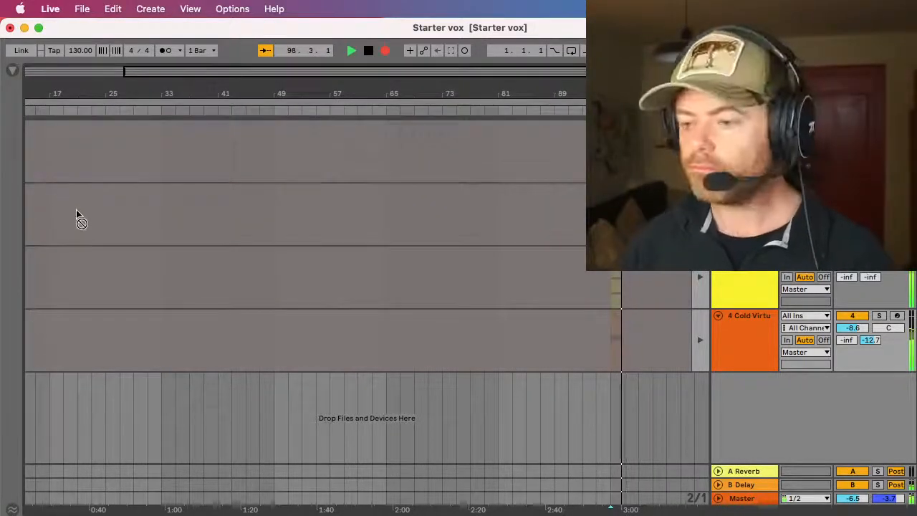
pyautogui.press('space')
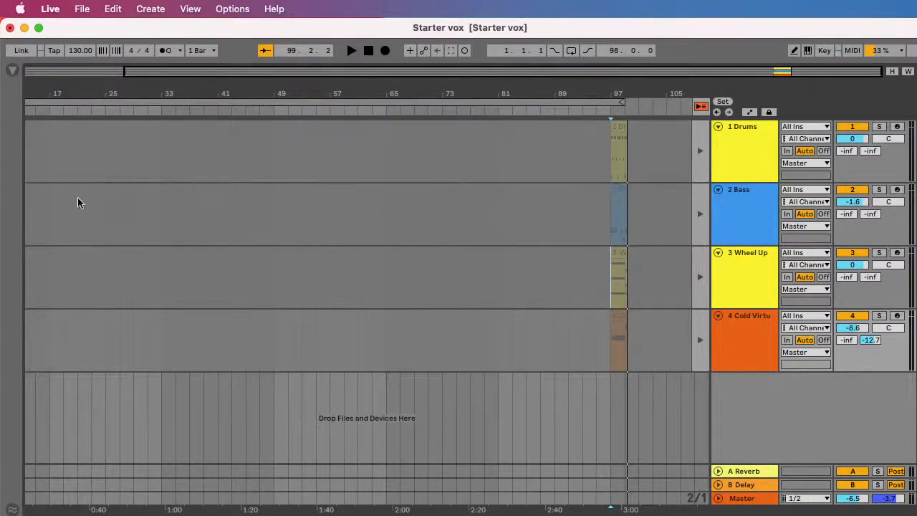
# Step: Return all tracks to Arrangement playback and move the four recorded clips together to bar 1
pyautogui.click(569, 131)
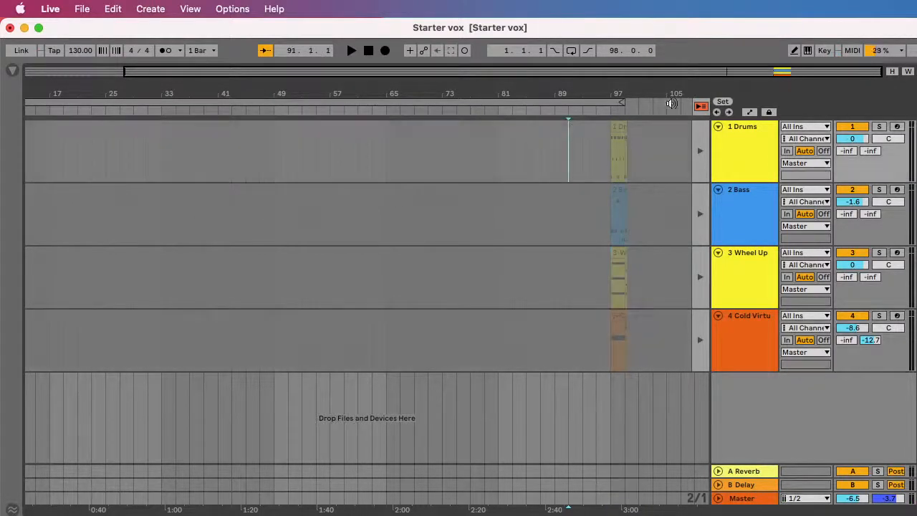
pyautogui.click(701, 106)
pyautogui.click(620, 127)
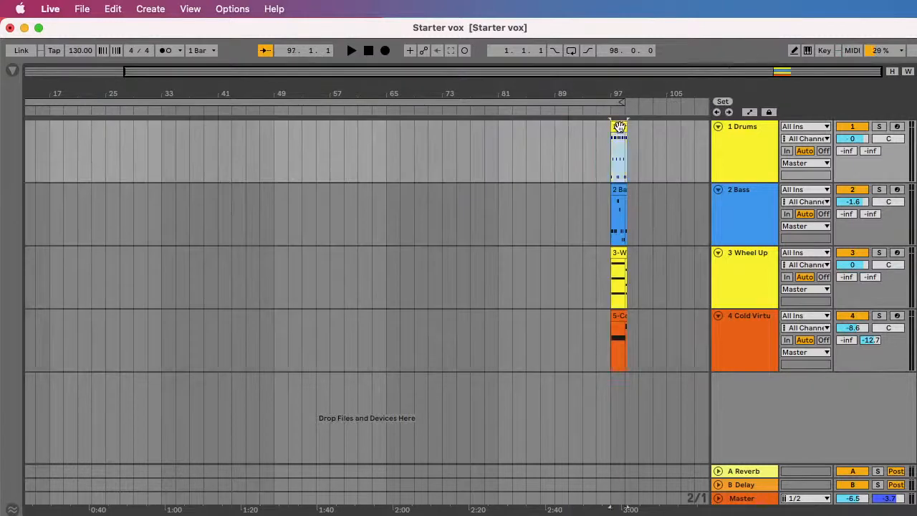
pyautogui.press('super+a')
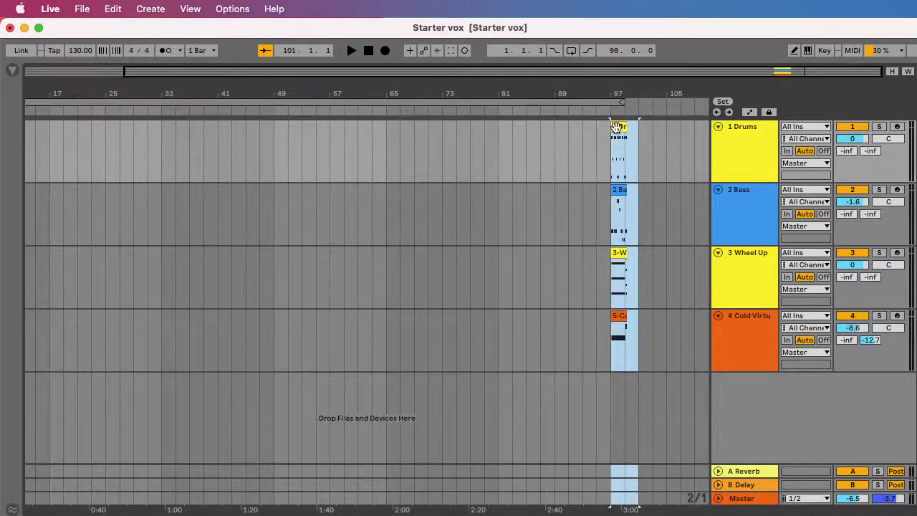
pyautogui.moveTo(620, 129); pyautogui.dragTo(29, 147)
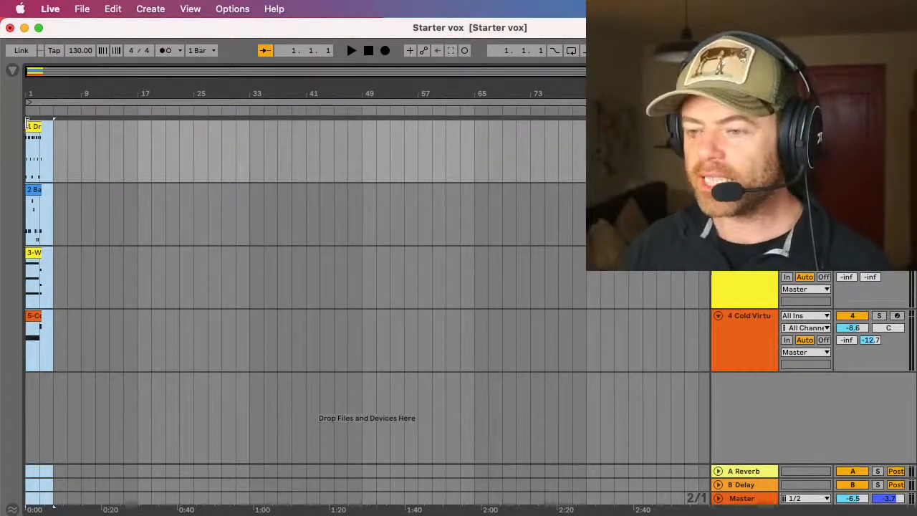
# Step: Play the start of the arrangement briefly and extend all four clips together to bar 83
pyautogui.press('space')
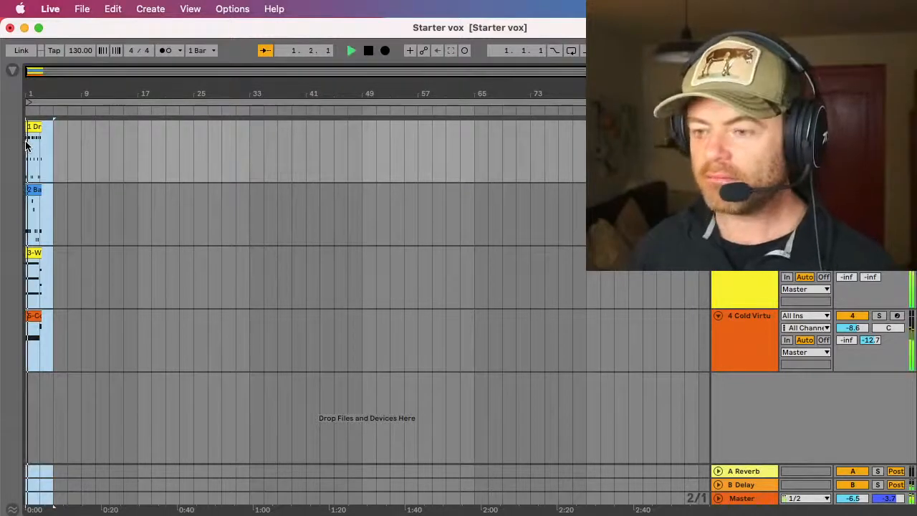
pyautogui.press('space')
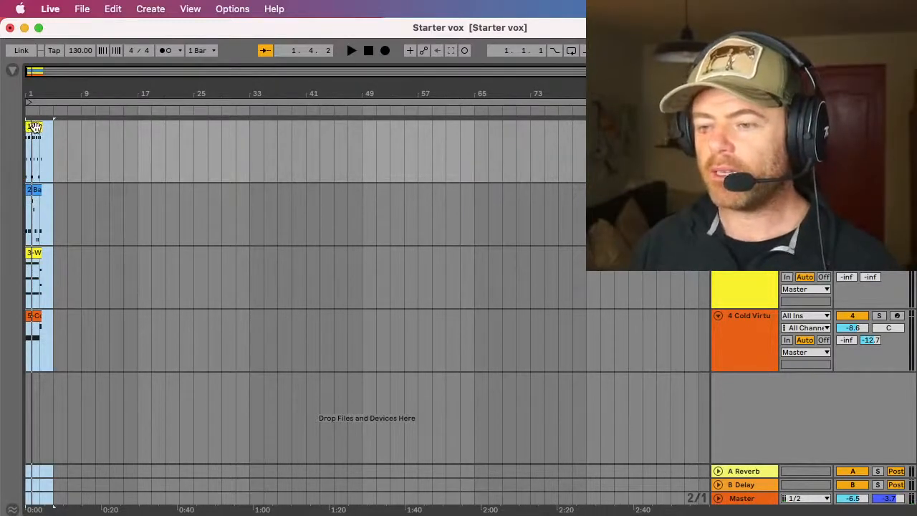
pyautogui.moveTo(36, 127); pyautogui.dragTo(600, 110)
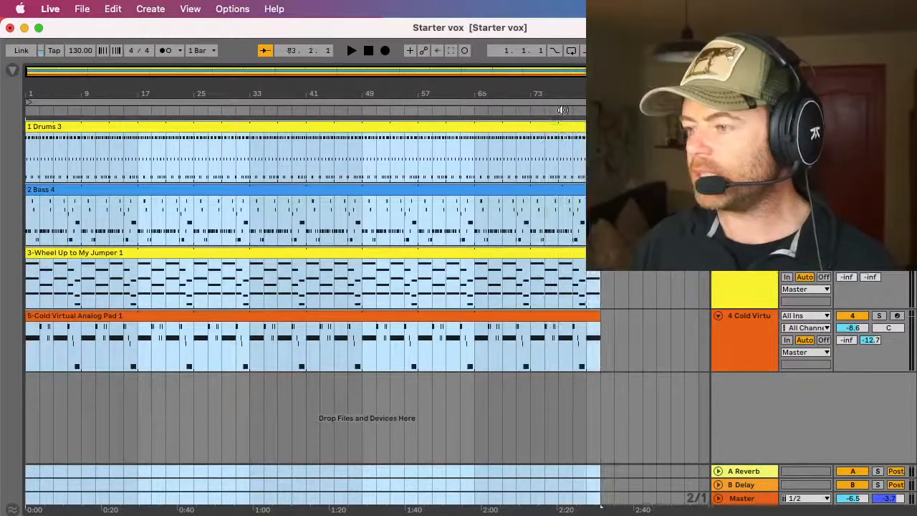
# Step: Move the Bass, Wheel Up and Cold Virtual clips together to bar 5 and briefly play the arrangement from bar 1
pyautogui.click(37, 192)
pyautogui.keyDown('super'); pyautogui.click(40, 319); pyautogui.keyUp('super')
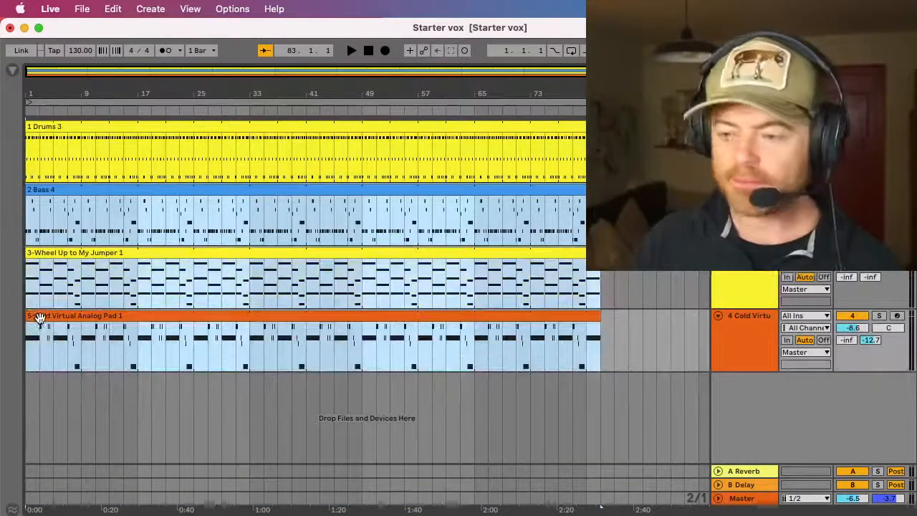
pyautogui.moveTo(35, 193); pyautogui.dragTo(63, 194)
pyautogui.click(26, 160)
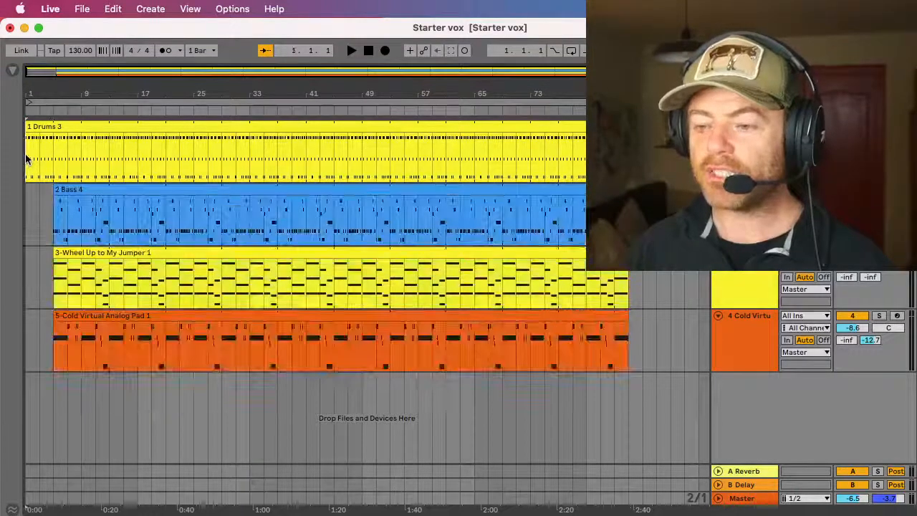
pyautogui.press('space')
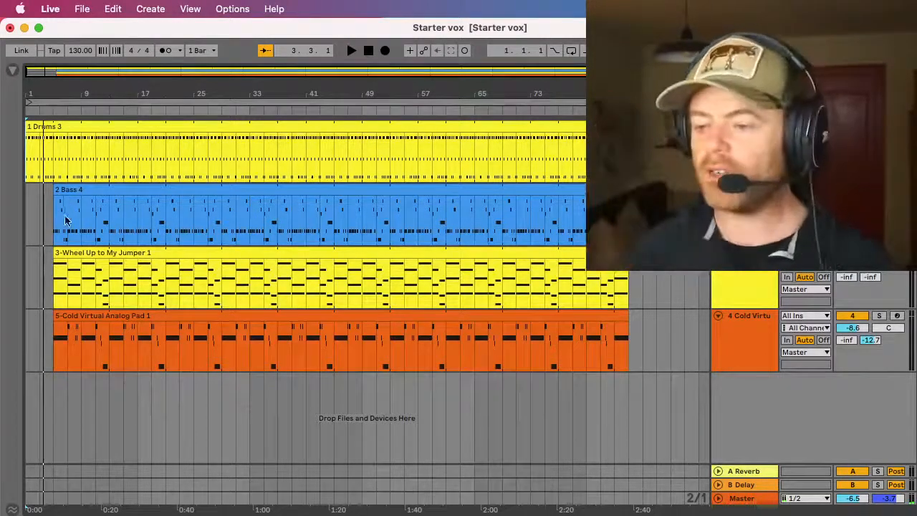
# Step: Move the Wheel Up and Cold Virtual clips together to start at bar 9
pyautogui.click(62, 255)
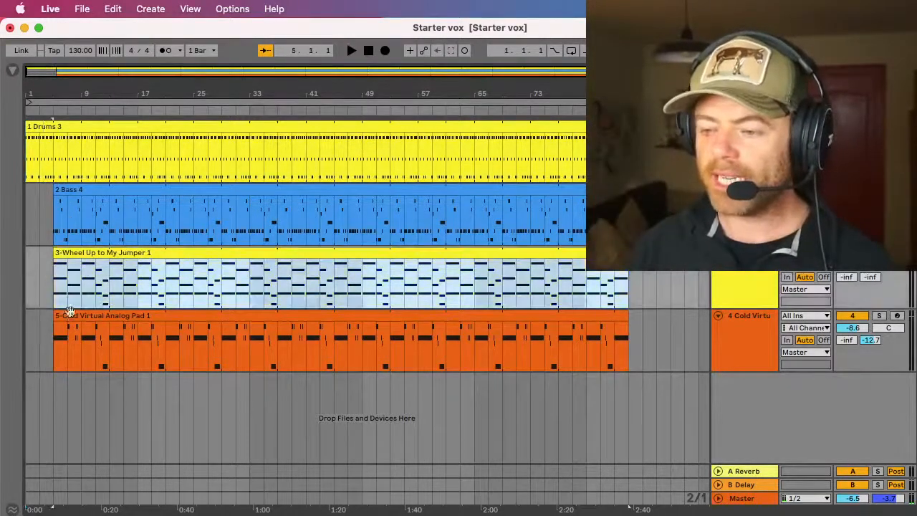
pyautogui.keyDown('shift'); pyautogui.click(71, 317); pyautogui.keyUp('shift')
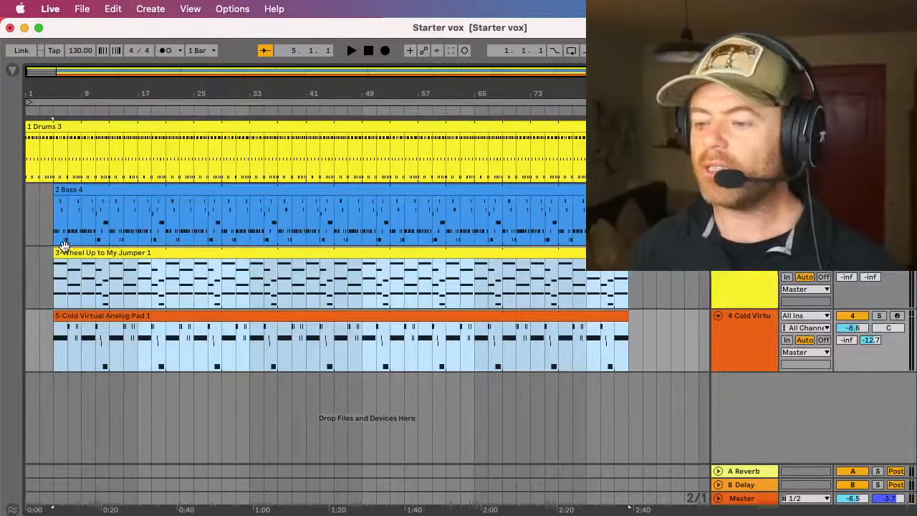
pyautogui.moveTo(63, 250); pyautogui.dragTo(89, 251)
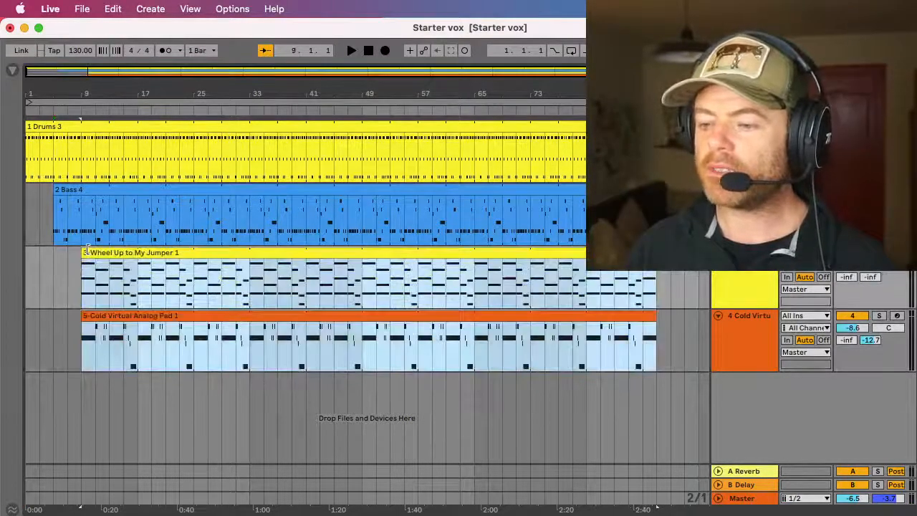
# Step: Stagger the two lower clips further, starting the Wheel Up clip at bar 13 and the Cold Virtual pad clip at bar 21
pyautogui.click(95, 316)
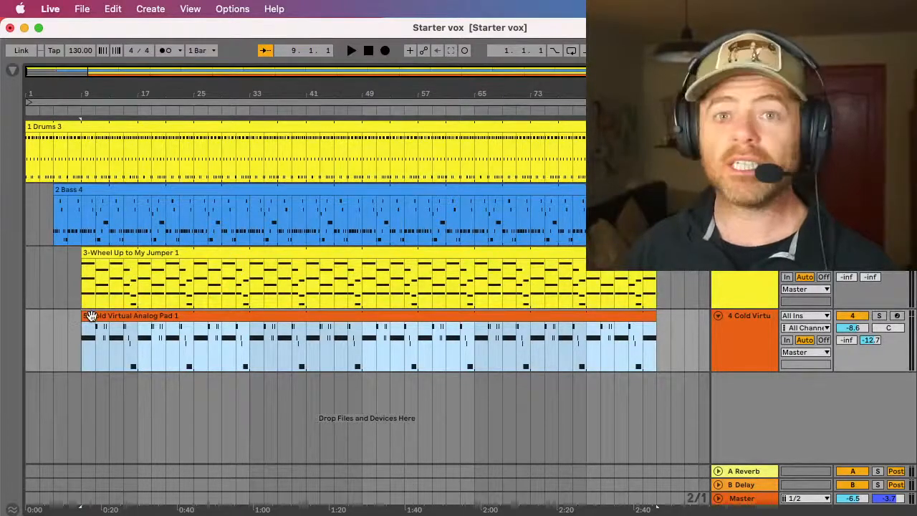
pyautogui.moveTo(90, 315); pyautogui.dragTo(116, 317)
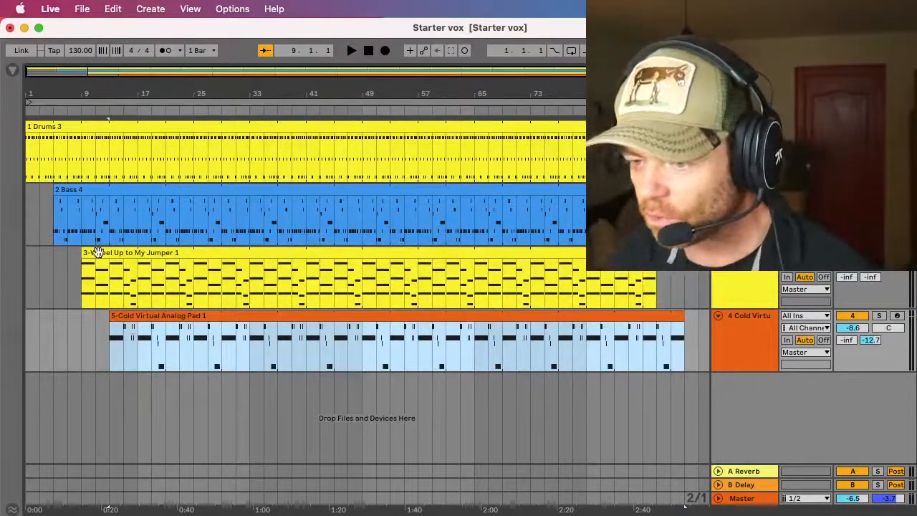
pyautogui.moveTo(96, 253); pyautogui.dragTo(122, 258)
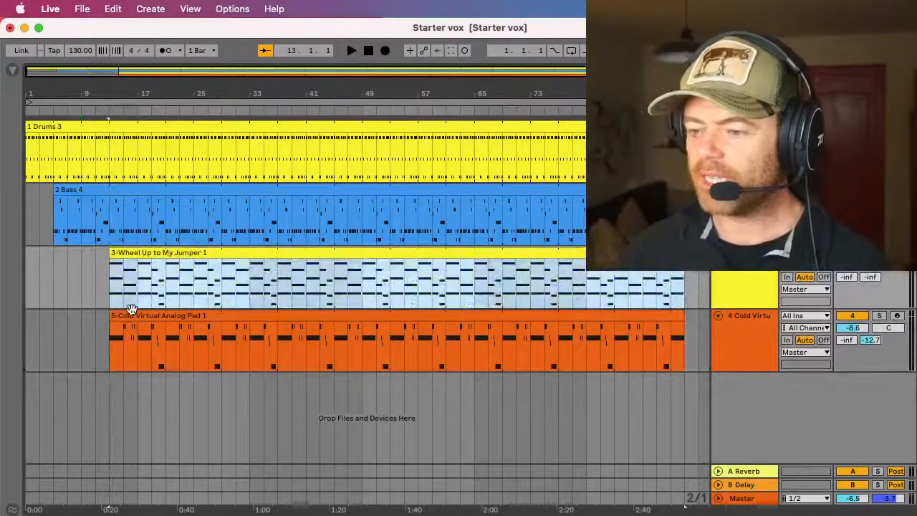
pyautogui.moveTo(133, 312); pyautogui.dragTo(180, 316)
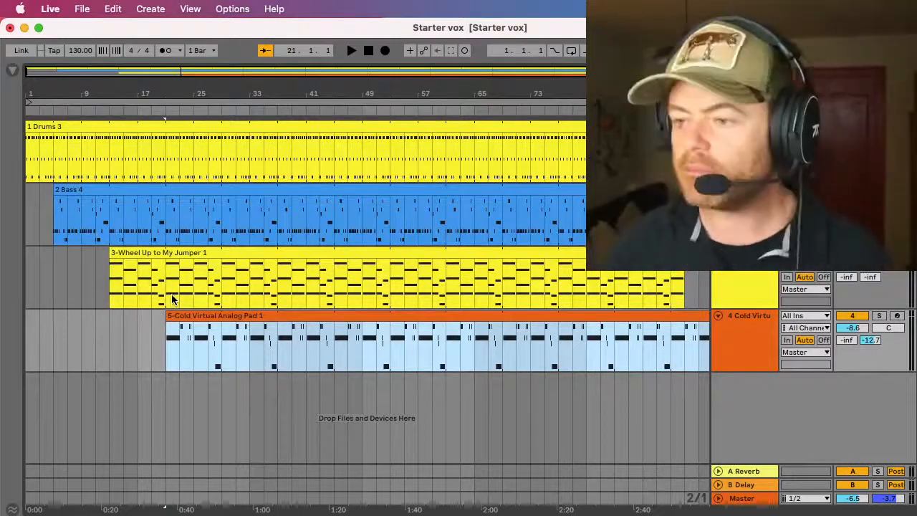
# Step: Split the clips on all four tracks at bar 29
pyautogui.click(221, 335)
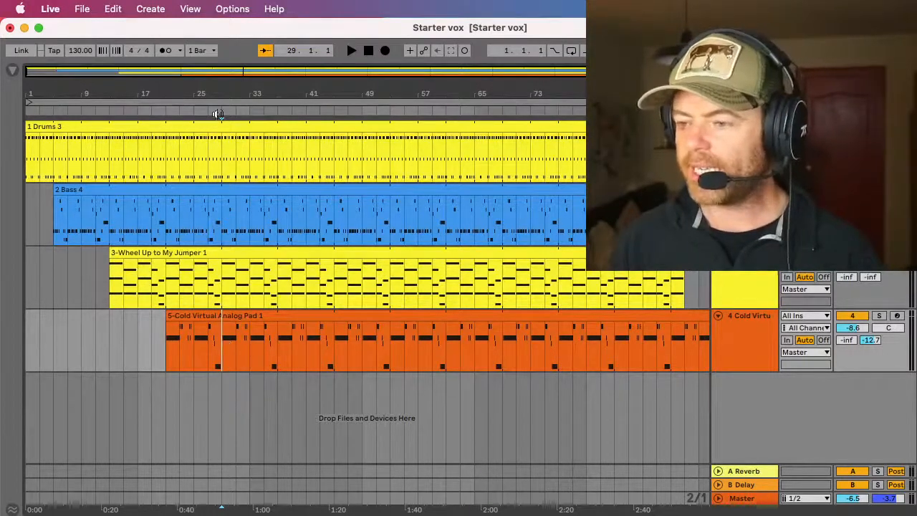
pyautogui.keyDown('shift'); pyautogui.click(222, 141); pyautogui.keyUp('shift')
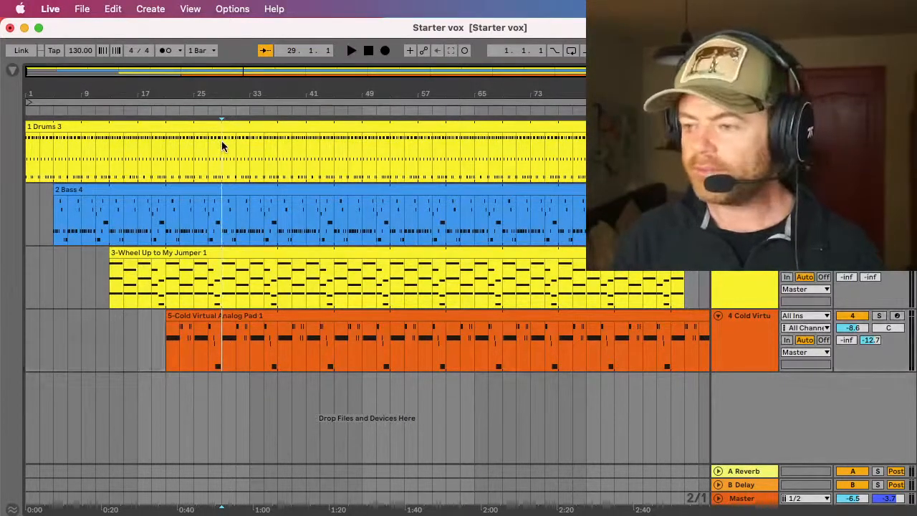
pyautogui.press('super+e')
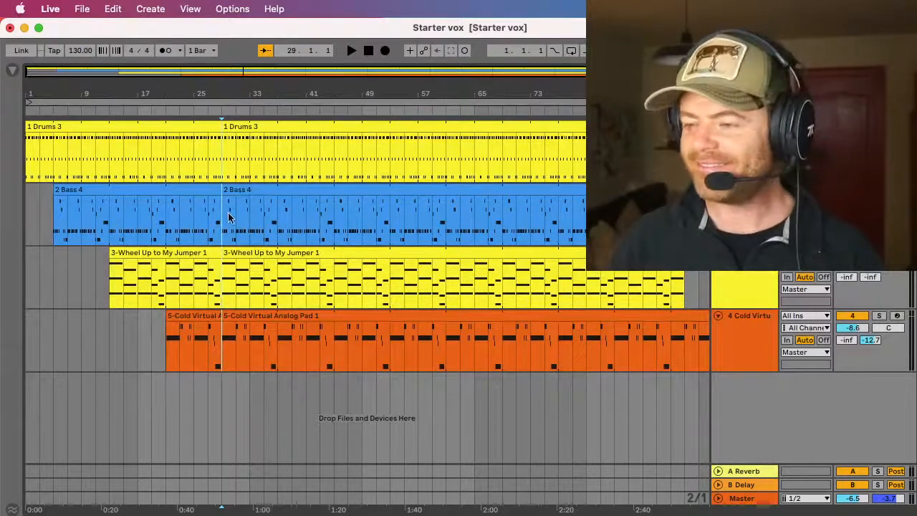
# Step: Move the second Drums, Bass and Wheel Up clips together to bar 37, leaving an eight-bar gap above the pad
pyautogui.click(247, 263)
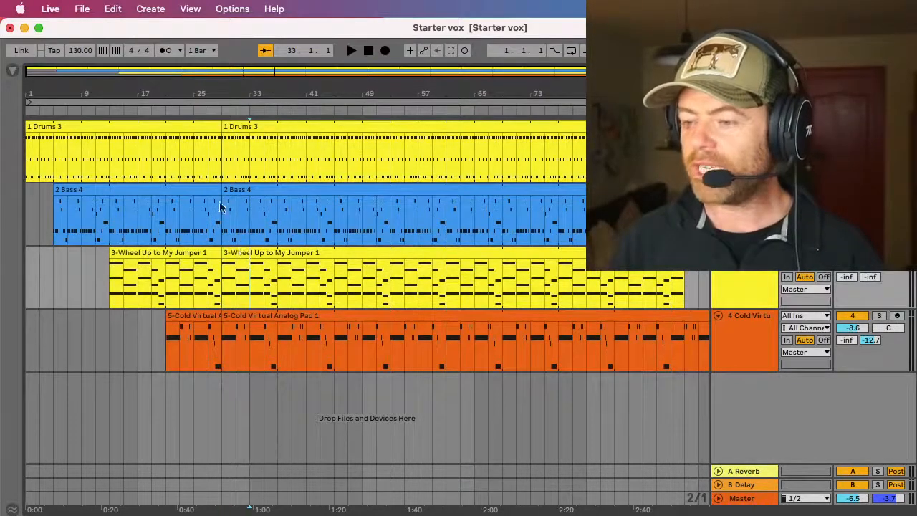
pyautogui.click(236, 255)
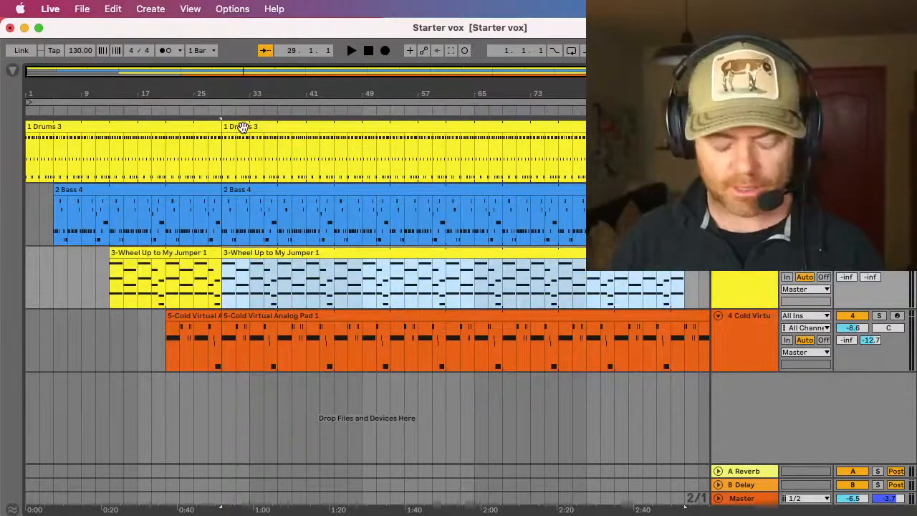
pyautogui.keyDown('shift'); pyautogui.click(244, 126); pyautogui.keyUp('shift')
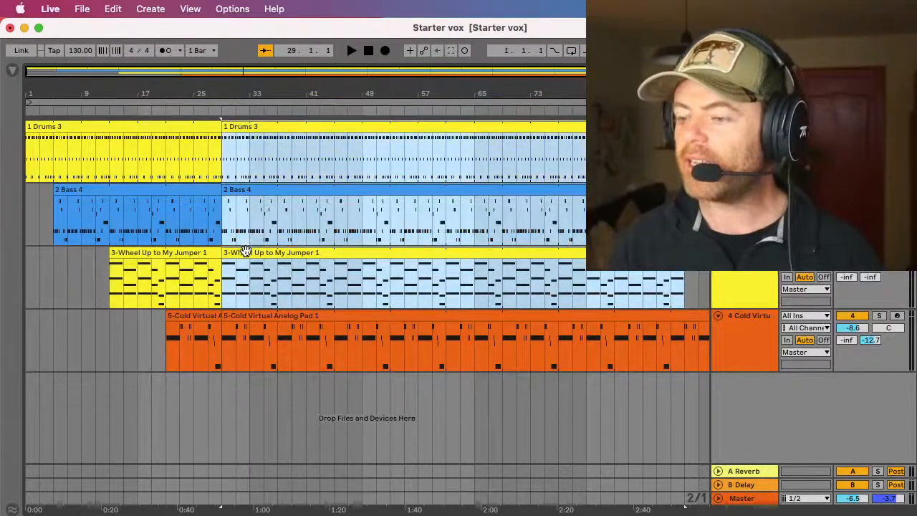
pyautogui.moveTo(246, 247); pyautogui.dragTo(302, 252)
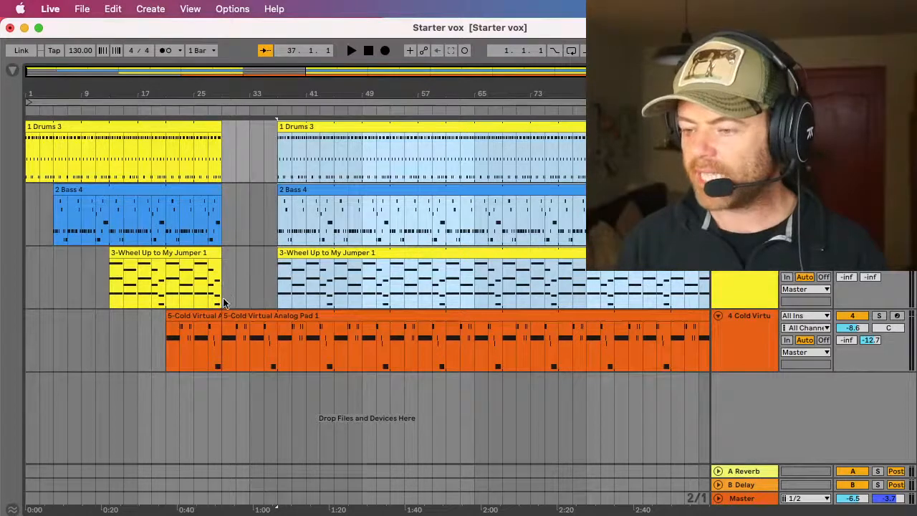
# Step: Play the pad-only gap briefly from bar 29
pyautogui.click(223, 297)
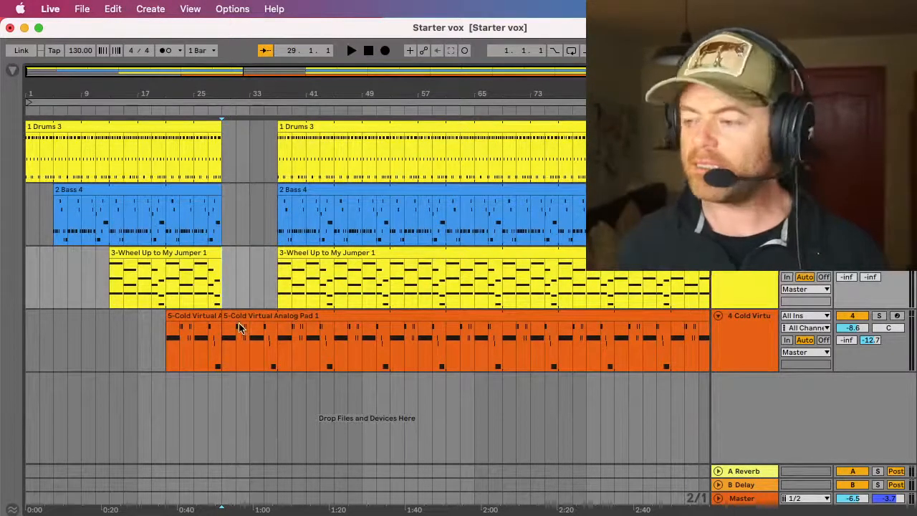
pyautogui.press('space')
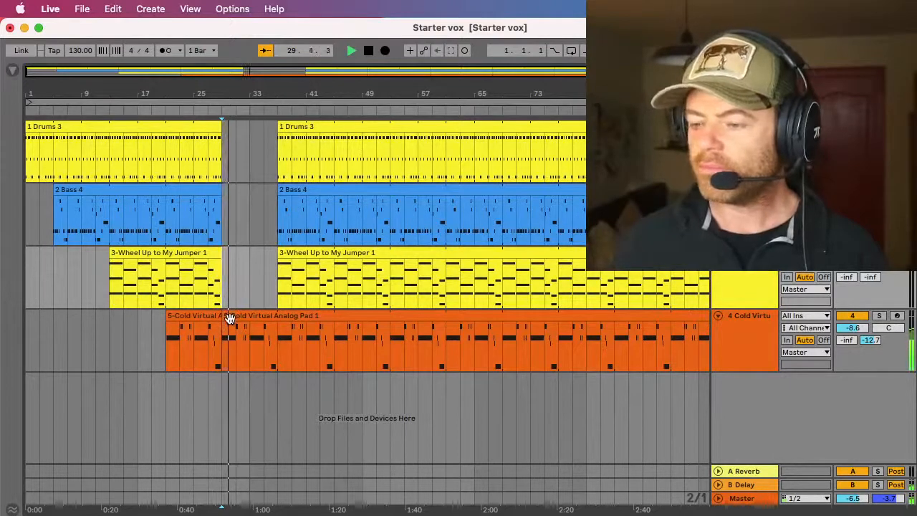
pyautogui.press('space')
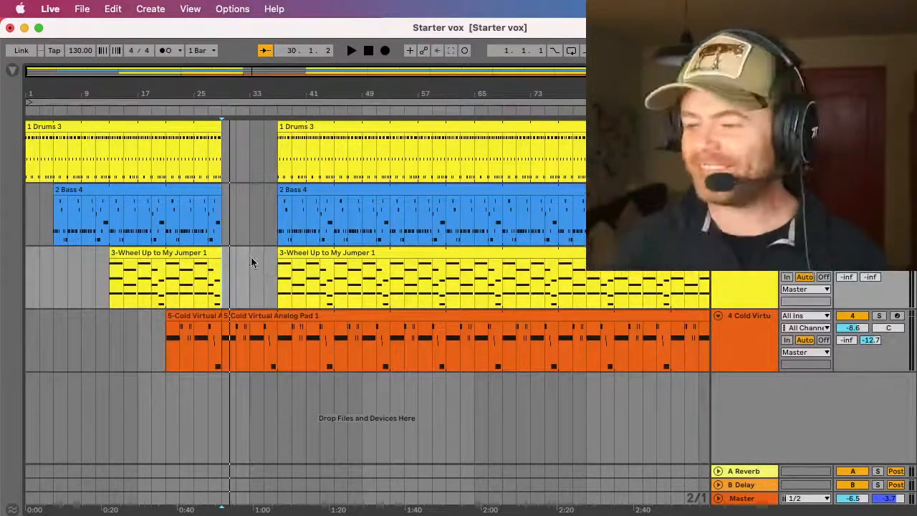
# Step: Delay the second Bass clip to bar 45 and the second Drums clip to bar 53
pyautogui.click(291, 255)
pyautogui.click(295, 199)
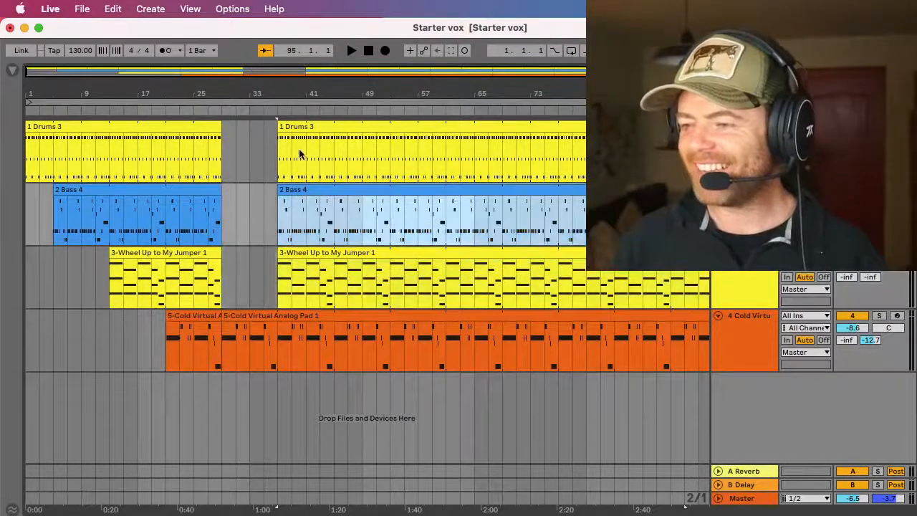
pyautogui.keyDown('shift'); pyautogui.click(296, 129); pyautogui.keyUp('shift')
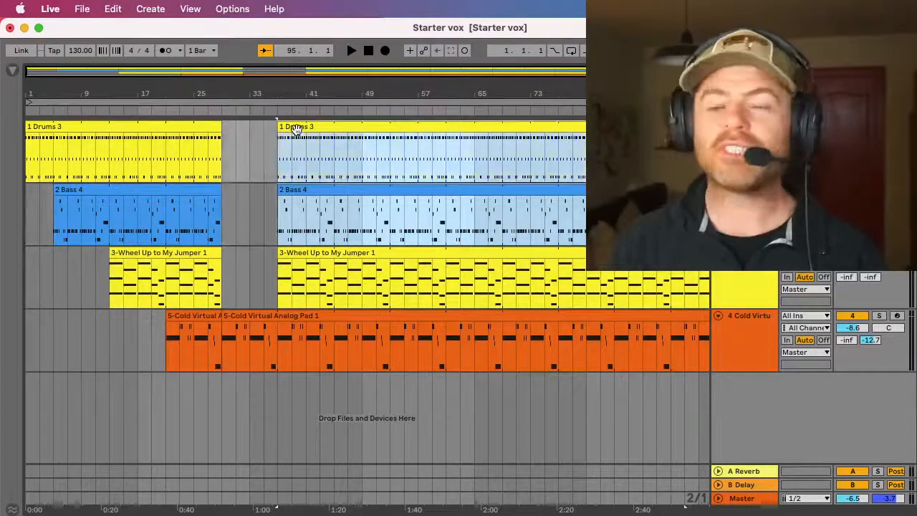
pyautogui.moveTo(293, 190); pyautogui.dragTo(354, 192)
pyautogui.click(354, 192)
pyautogui.click(350, 129)
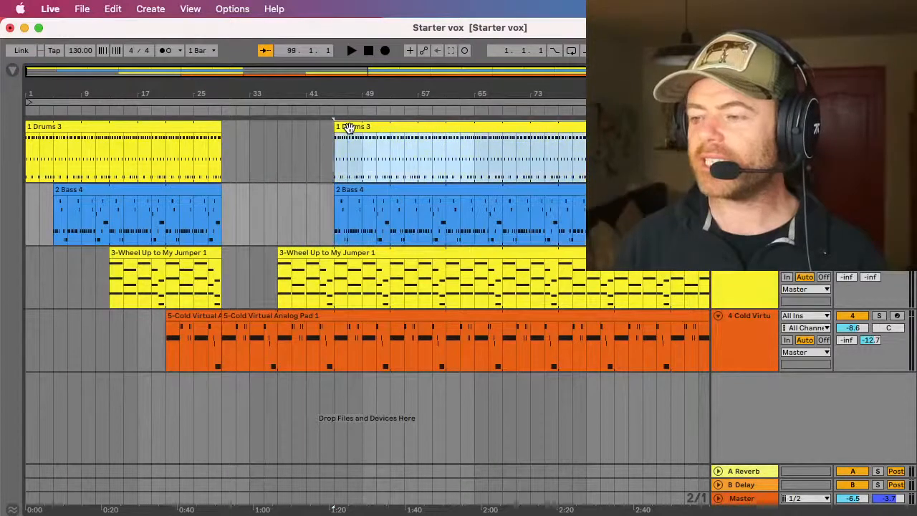
pyautogui.moveTo(350, 128); pyautogui.dragTo(405, 144)
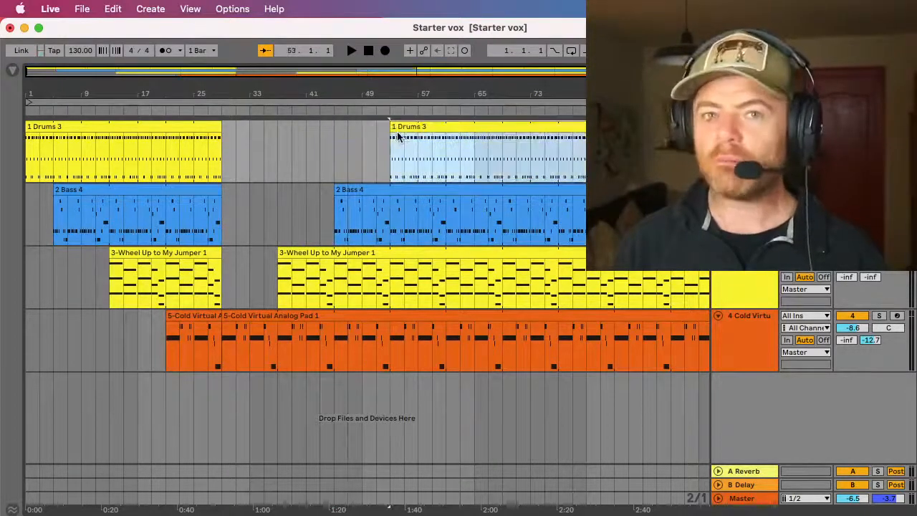
# Step: Split the clips on all four tracks at bar 61
pyautogui.click(444, 147)
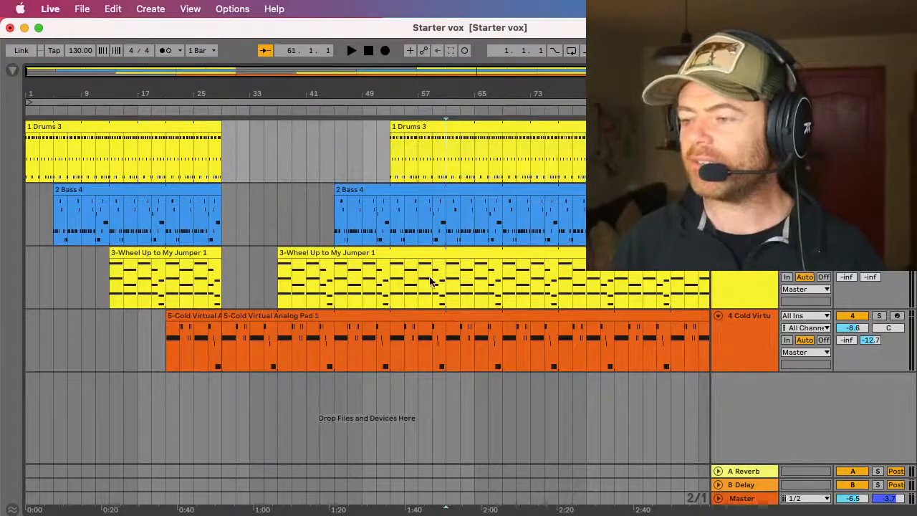
pyautogui.keyDown('shift'); pyautogui.click(445, 343); pyautogui.keyUp('shift')
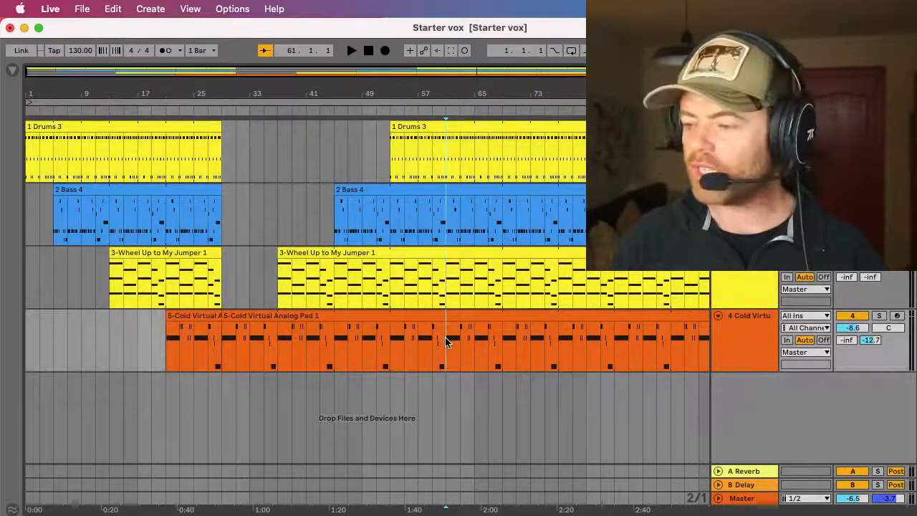
pyautogui.press('super+e')
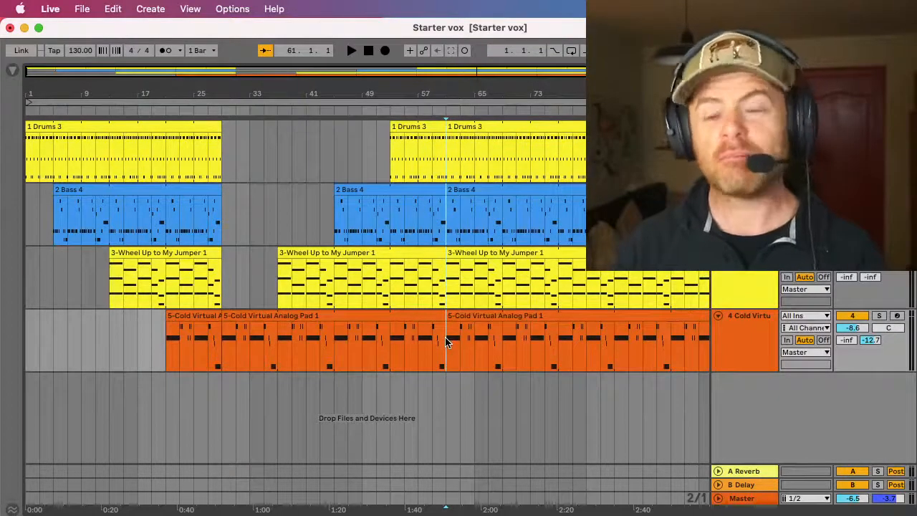
# Step: Move the Bass clip after the bar 61 split to bar 77 and the matching Cold Virtual pad clip to bar 69
pyautogui.hscroll(5, 362, 279)
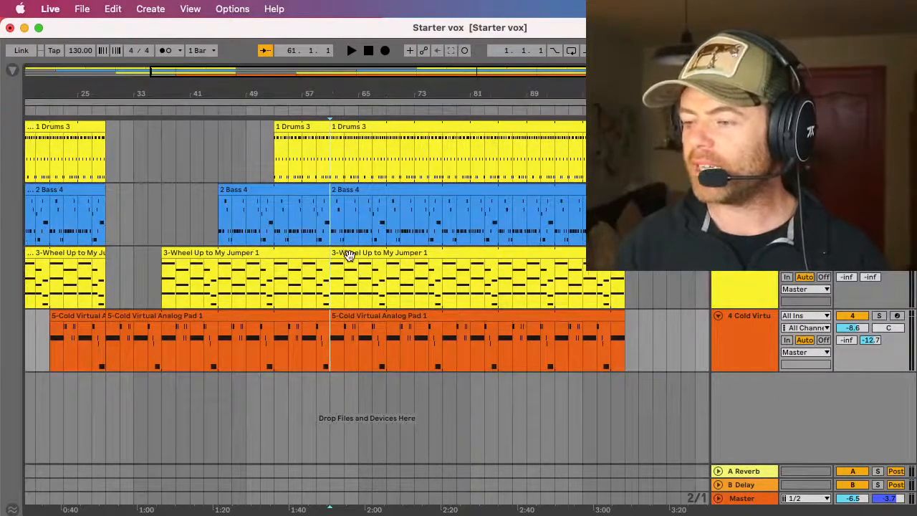
pyautogui.moveTo(341, 210); pyautogui.dragTo(452, 195)
pyautogui.moveTo(338, 312); pyautogui.dragTo(401, 315)
# Step: Split all four tracks at bar 85 and delete every clip section after that point
pyautogui.click(443, 340)
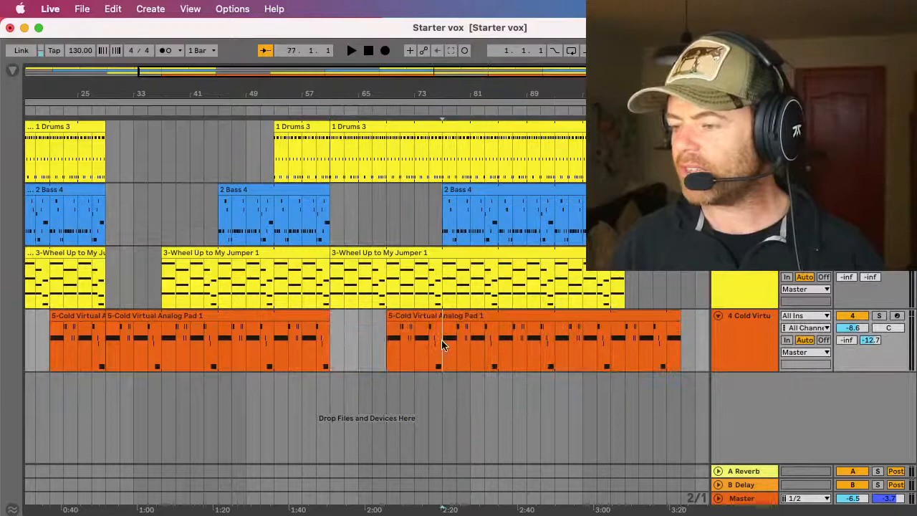
pyautogui.click(503, 340)
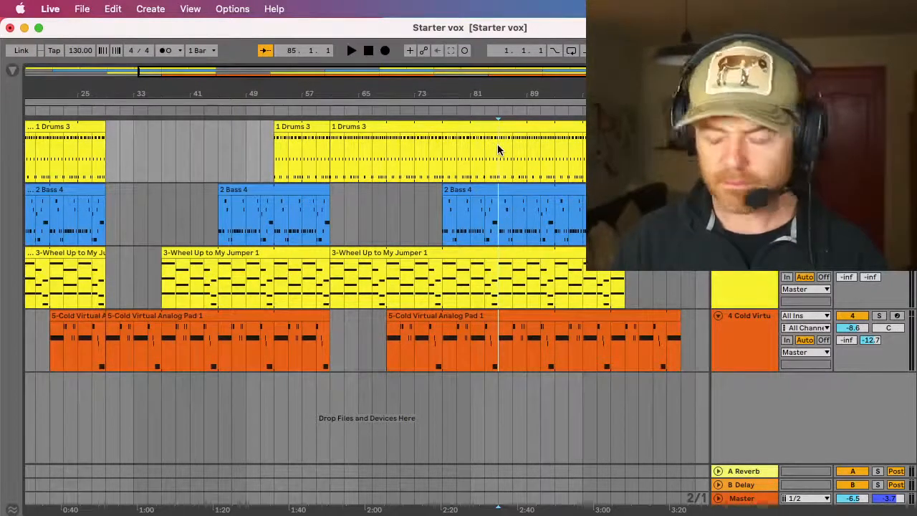
pyautogui.press('super+e')
pyautogui.click(511, 126)
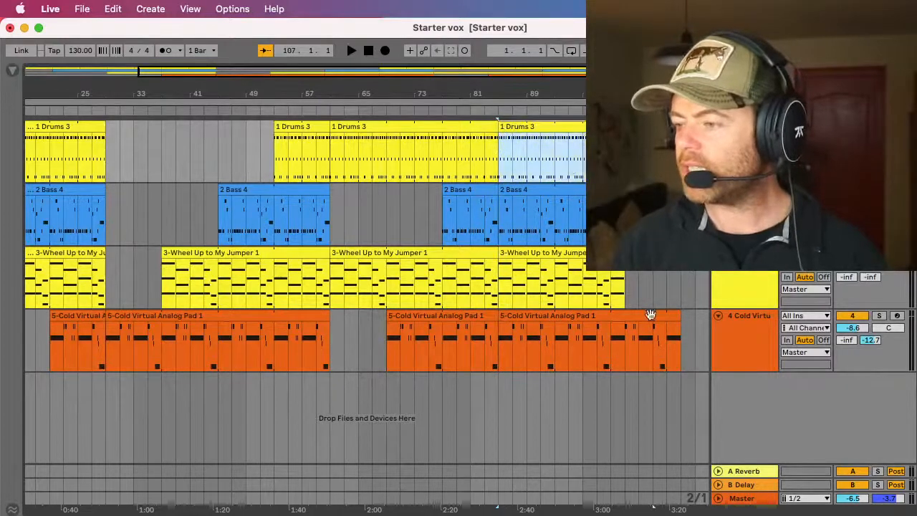
pyautogui.hscroll(3, 652, 314)
pyautogui.keyDown('shift'); pyautogui.click(676, 363); pyautogui.keyUp('shift')
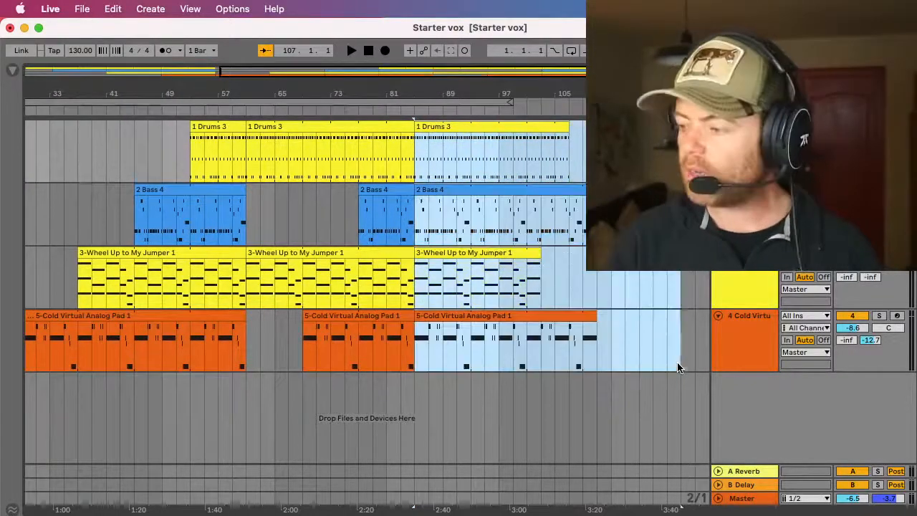
pyautogui.press('BackSpace')
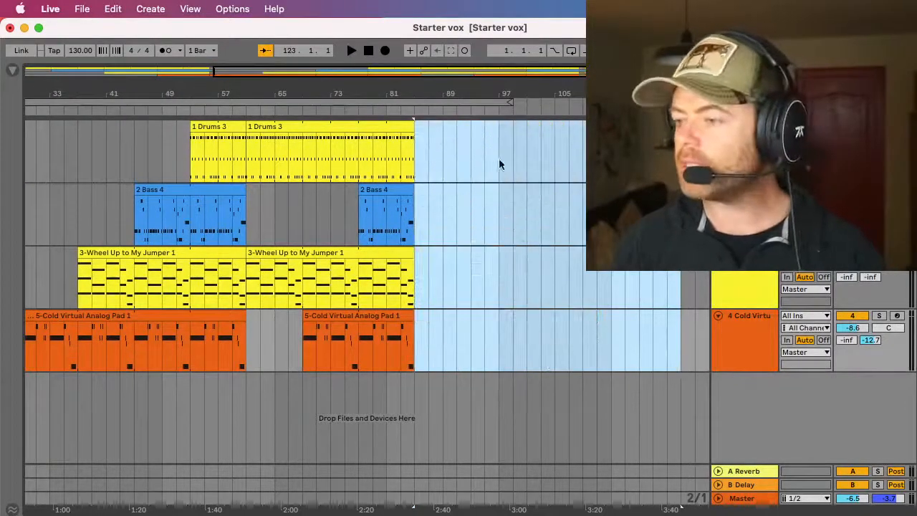
# Step: Shorten the Arrangement loop to end at bar 87 and place the playback position at bar 1
pyautogui.moveTo(511, 104); pyautogui.dragTo(428, 105)
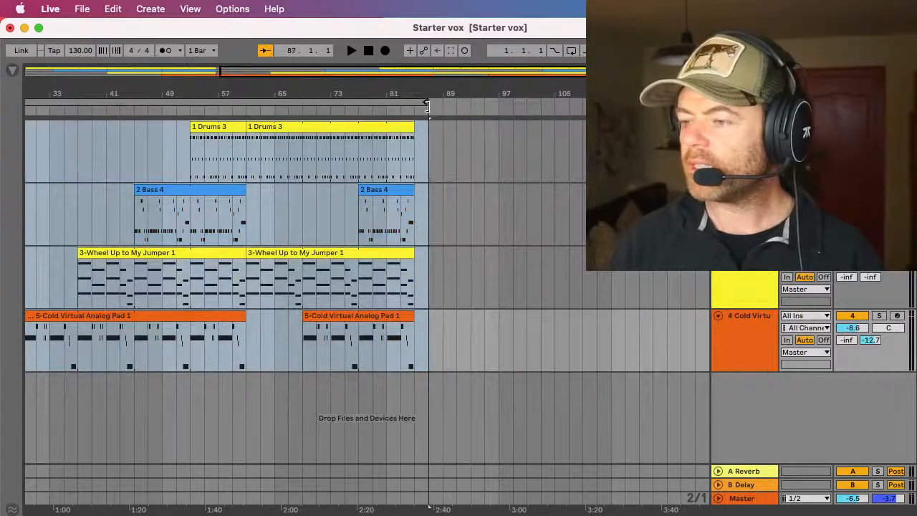
pyautogui.hscroll(-5, 310, 164)
pyautogui.moveTo(313, 94); pyautogui.dragTo(289, 91)
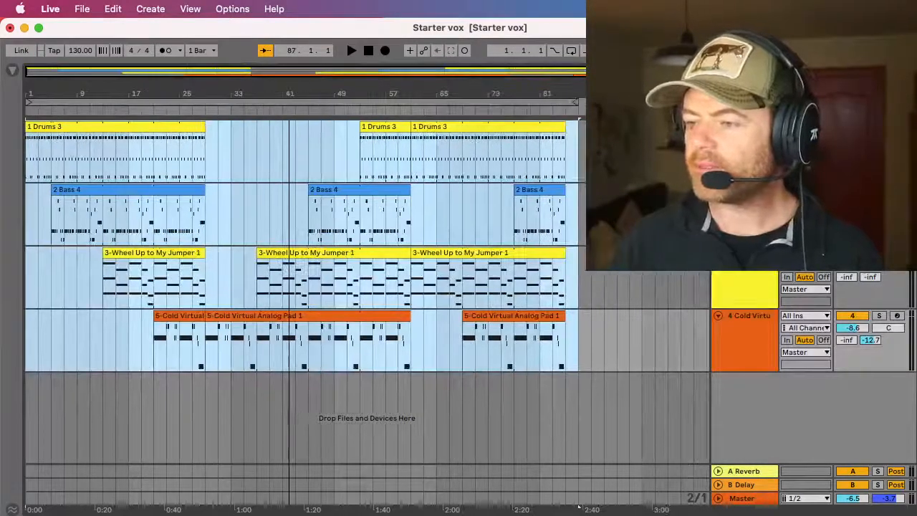
pyautogui.click(27, 152)
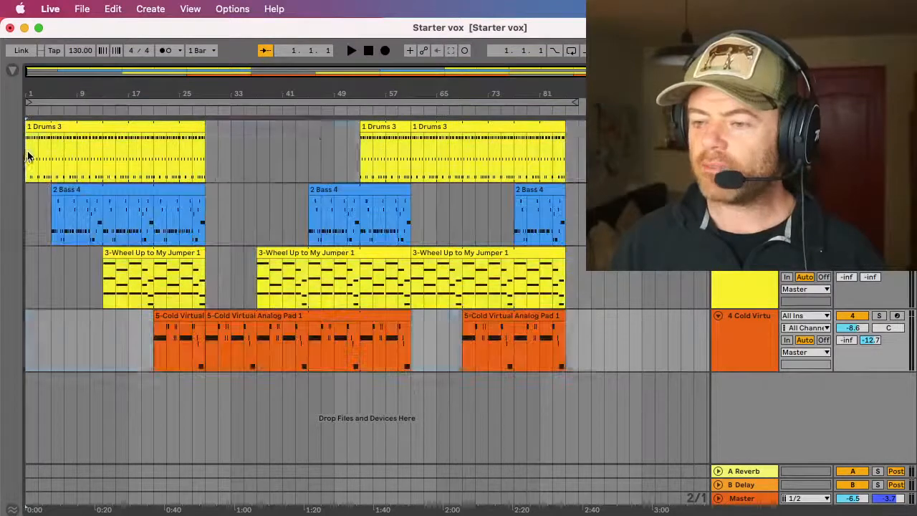
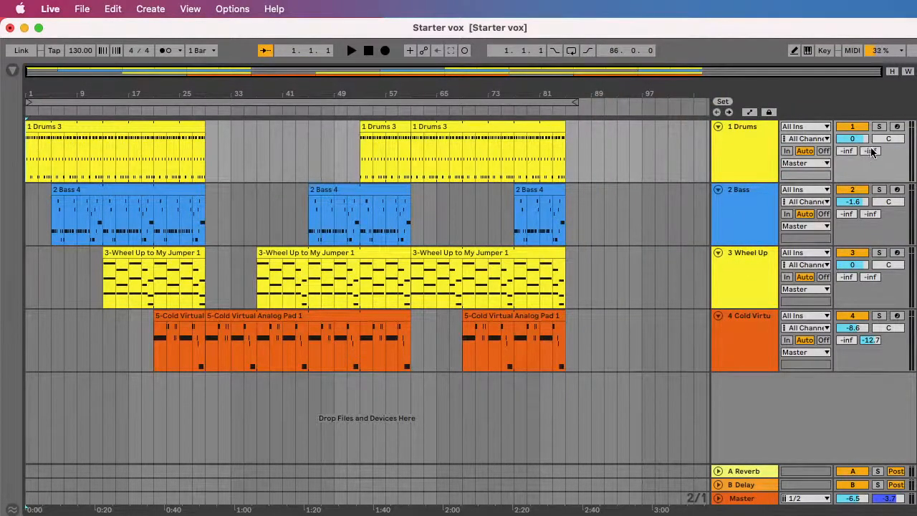
# Step: Raise the Drums track's send to the B Delay return to 0 dB
pyautogui.moveTo(871, 148); pyautogui.dragTo(872, 135)
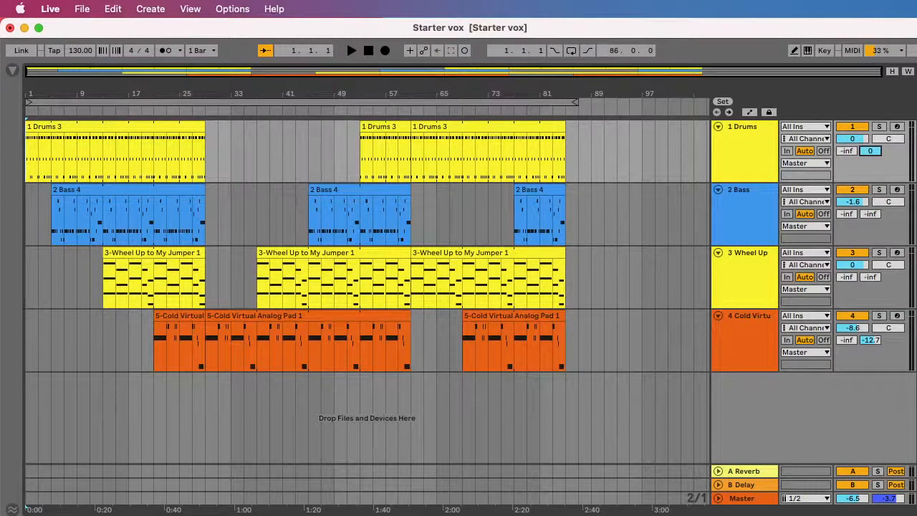
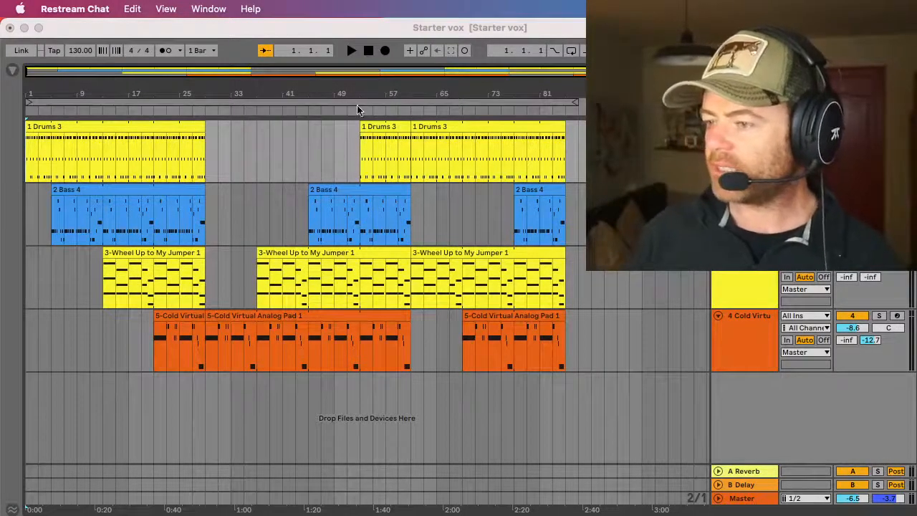
# Step: Play the arrangement from bar 1 while riding the Drums track's B Delay send, leaving it at -inf
pyautogui.click(365, 56)
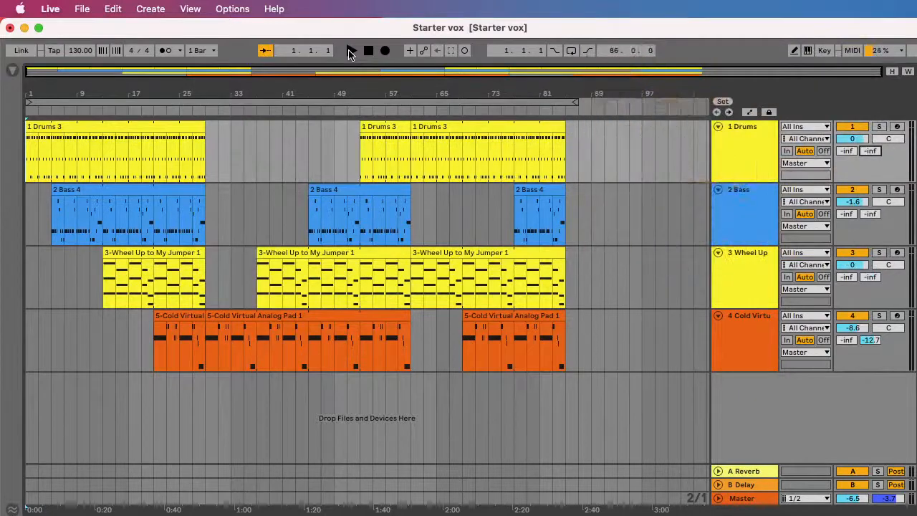
pyautogui.click(350, 51)
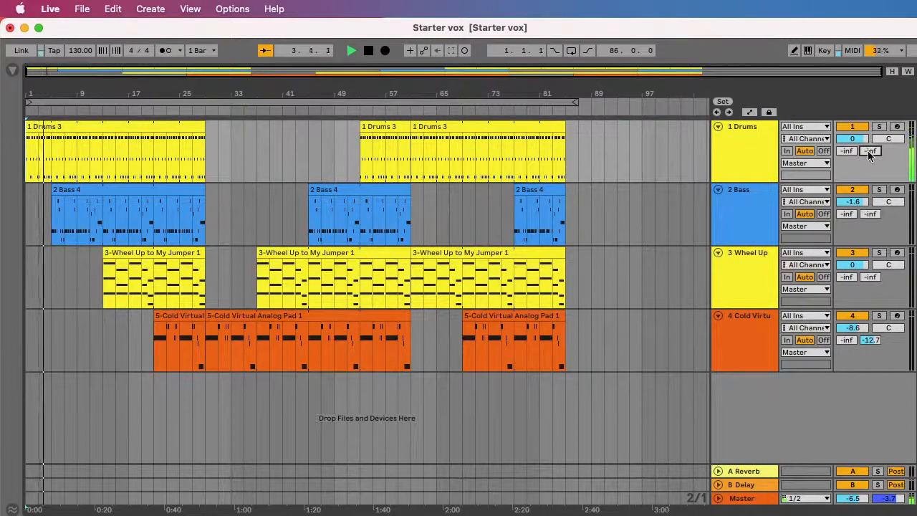
pyautogui.moveTo(868, 150); pyautogui.dragTo(869, 207)
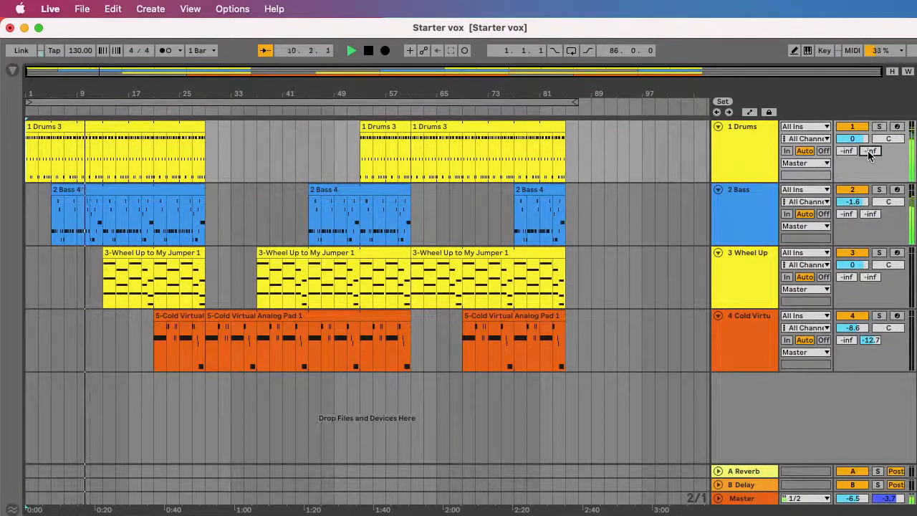
pyautogui.moveTo(868, 150); pyautogui.dragTo(868, 186)
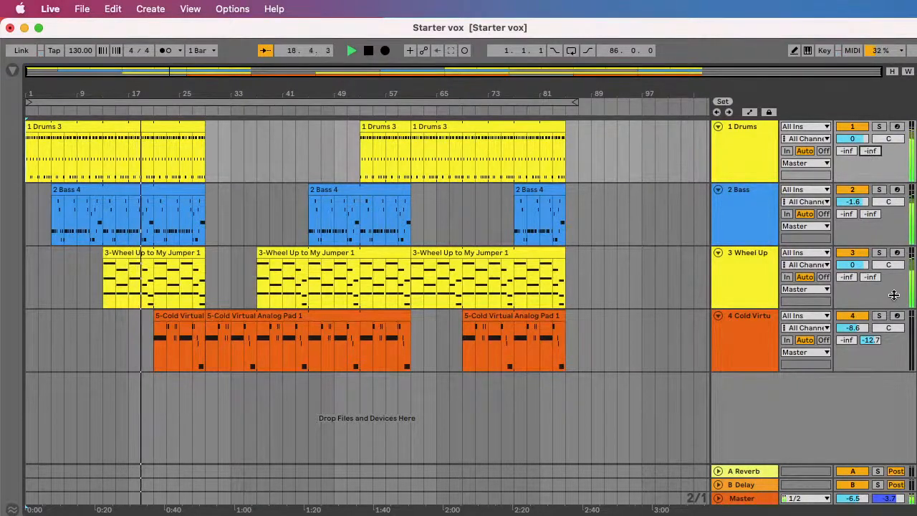
# Step: Lower the volume of the Cold Virtual pad track to -13.2 dB during playback
pyautogui.moveTo(856, 328); pyautogui.dragTo(855, 333)
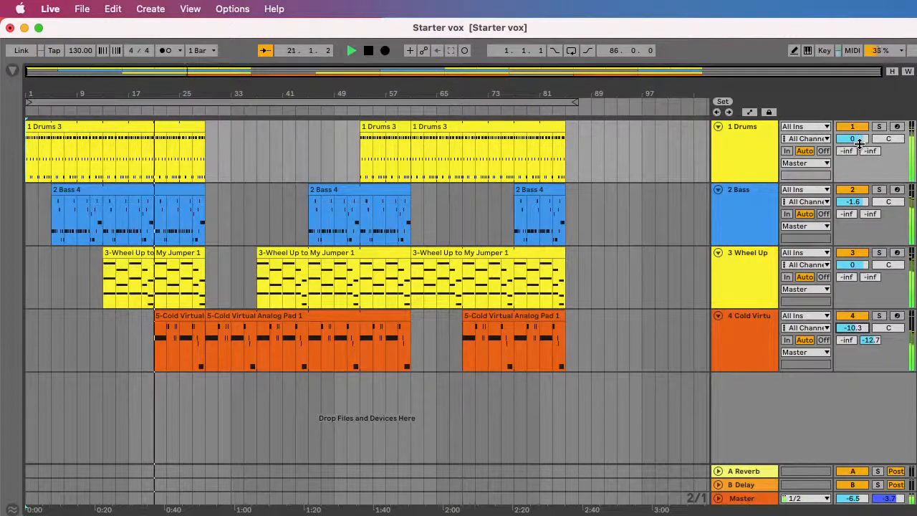
pyautogui.moveTo(852, 330); pyautogui.dragTo(852, 329)
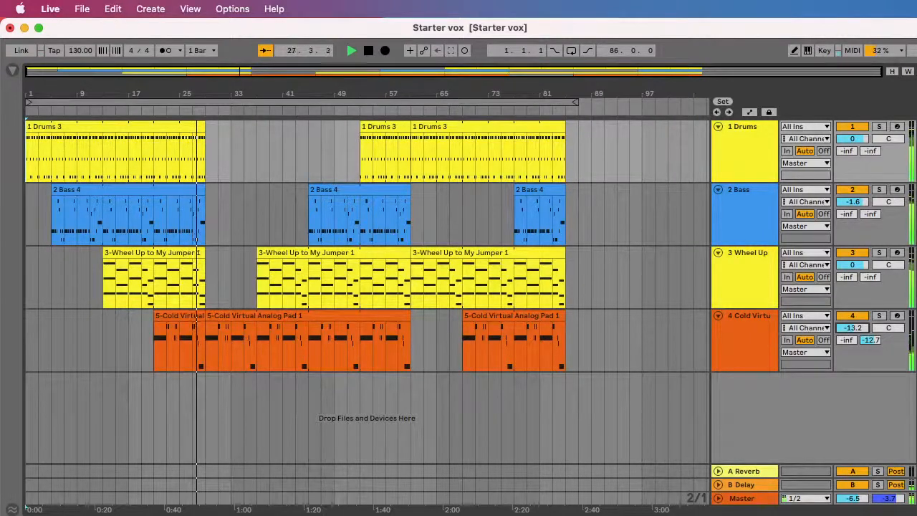
# Step: Try repeated delay throws on the drums by raising the Drums track's B Delay send and pulling it back to -inf
pyautogui.moveTo(868, 149); pyautogui.dragTo(869, 136)
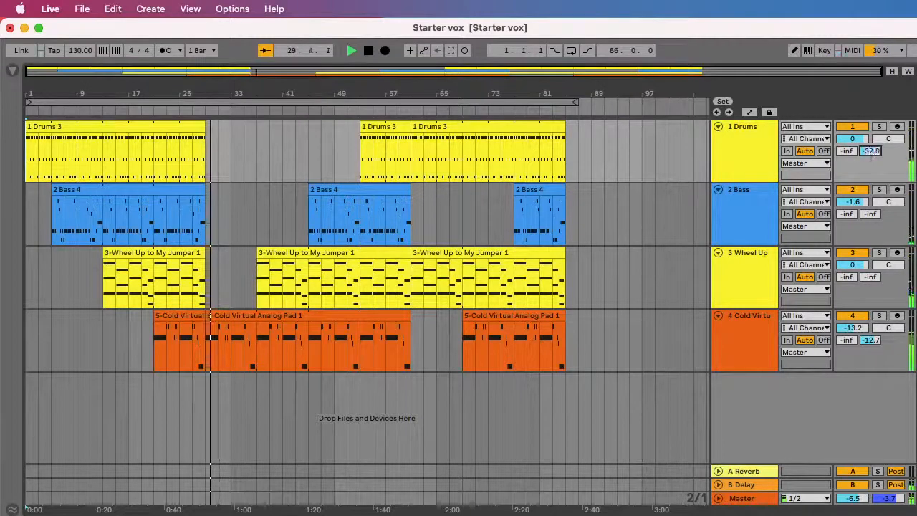
pyautogui.moveTo(870, 149); pyautogui.dragTo(869, 172)
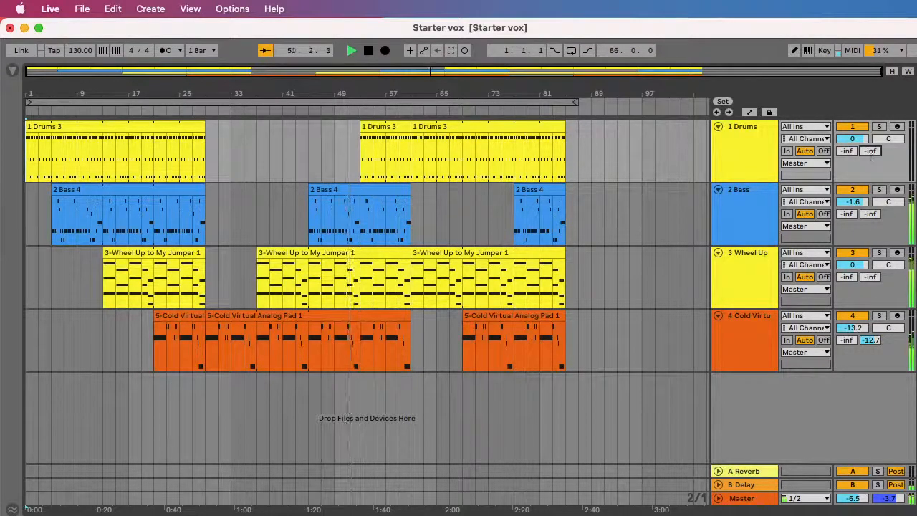
pyautogui.moveTo(870, 151); pyautogui.dragTo(869, 107)
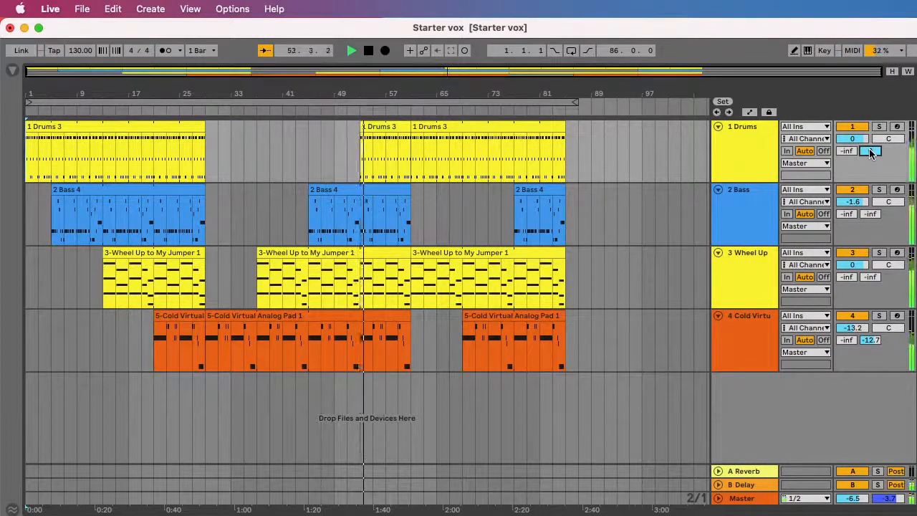
pyautogui.moveTo(869, 151); pyautogui.dragTo(869, 205)
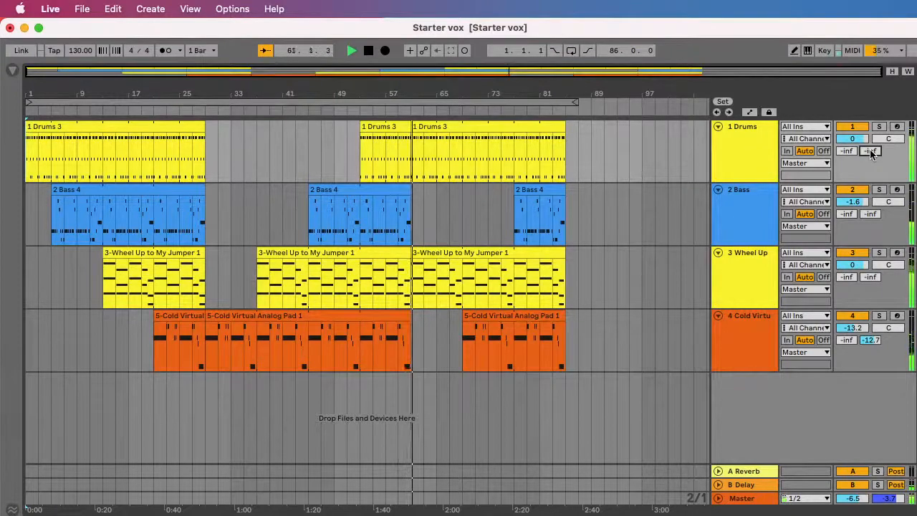
pyautogui.moveTo(870, 149); pyautogui.dragTo(872, 154)
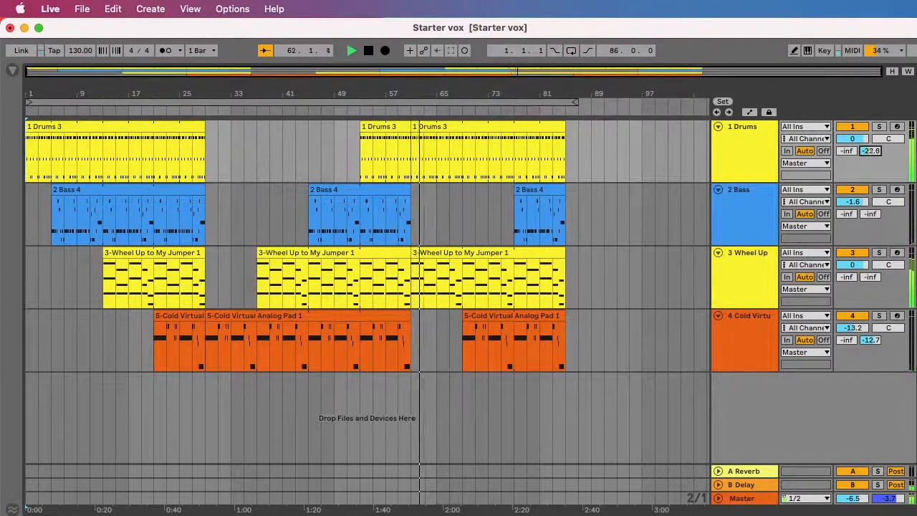
pyautogui.moveTo(872, 152); pyautogui.dragTo(871, 146)
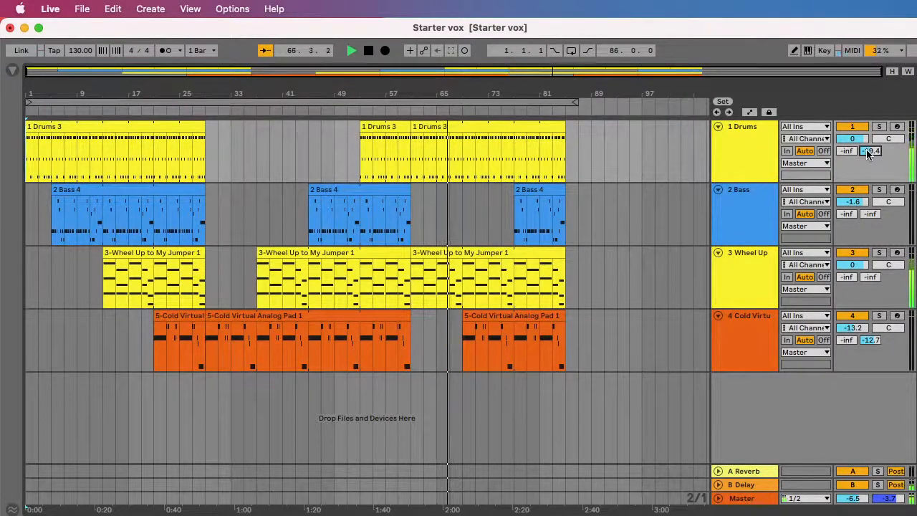
pyautogui.moveTo(866, 149); pyautogui.dragTo(867, 93)
pyautogui.moveTo(869, 151); pyautogui.dragTo(869, 236)
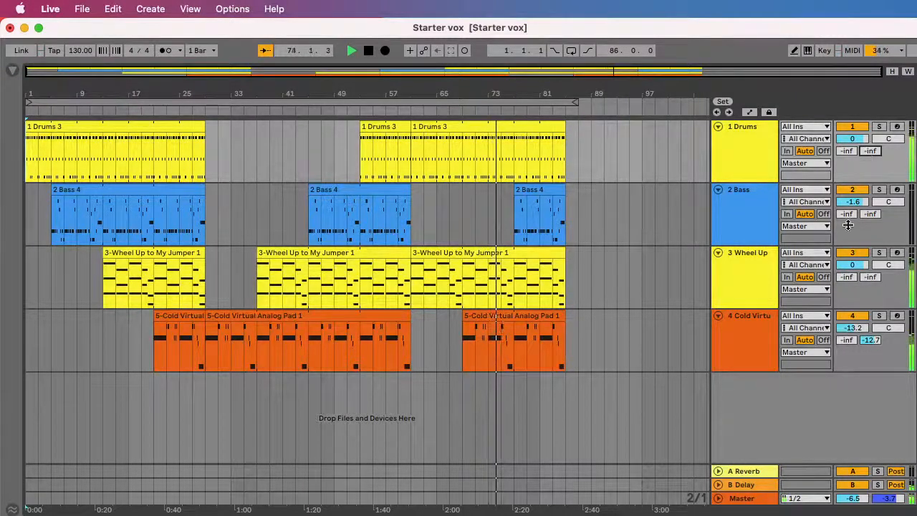
# Step: Raise the Cold Virtual pad track's send to the B Delay return to -6.0 dB
pyautogui.moveTo(871, 339); pyautogui.dragTo(871, 323)
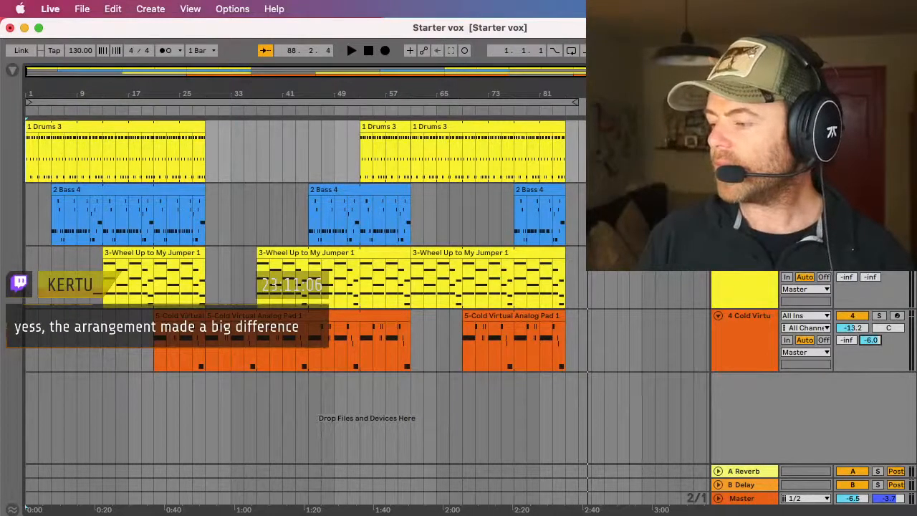
# Step: Switch to Safari and search the web for "android music production app export ableton"
pyautogui.press('super+Tab')
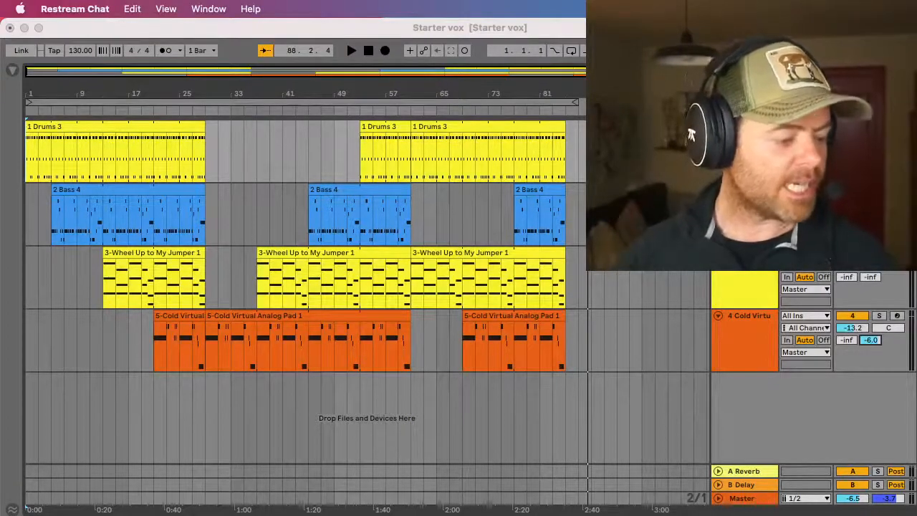
pyautogui.press('super+Tab')
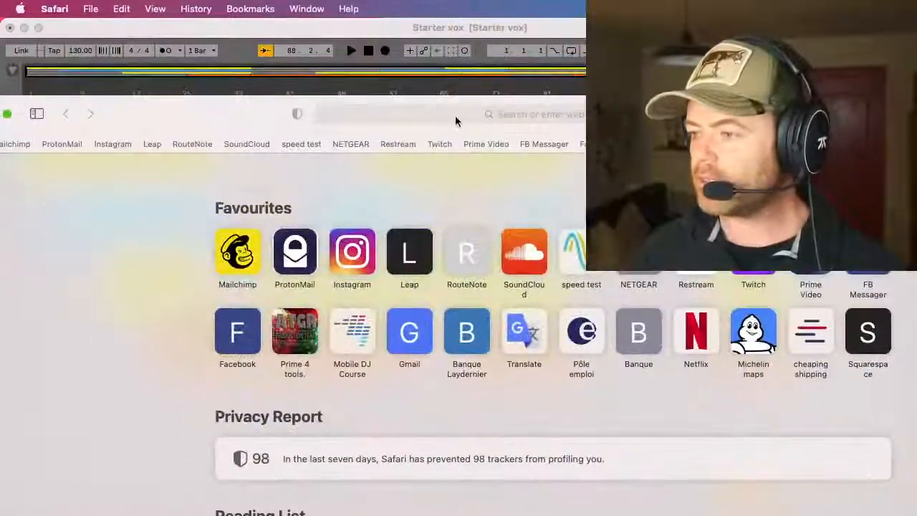
pyautogui.click(455, 119)
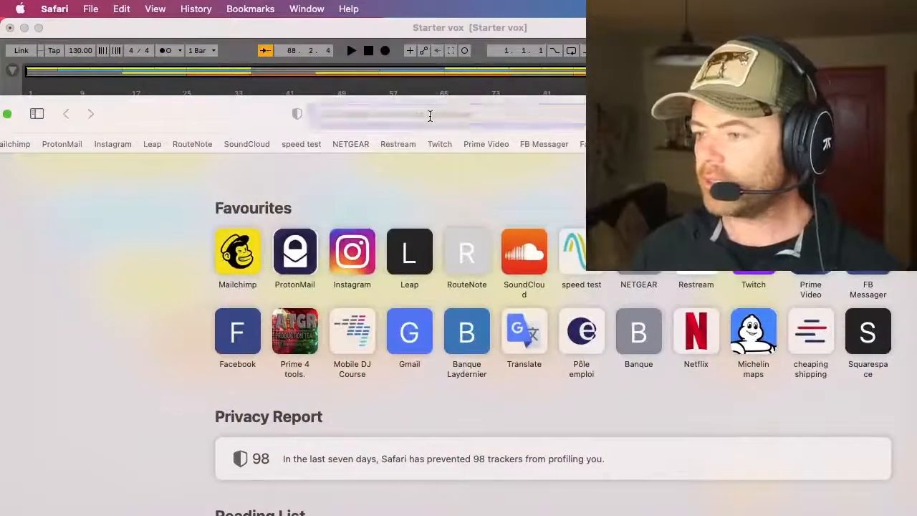
pyautogui.write('android')
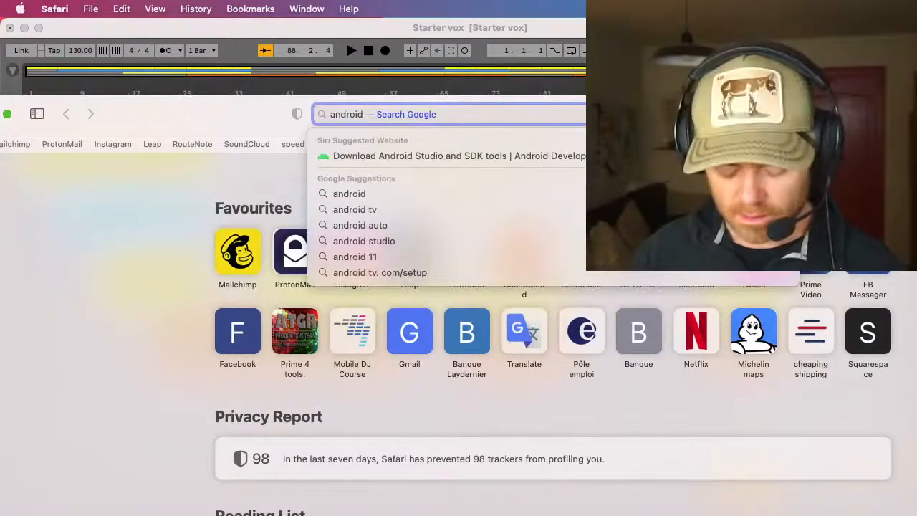
pyautogui.write(' music')
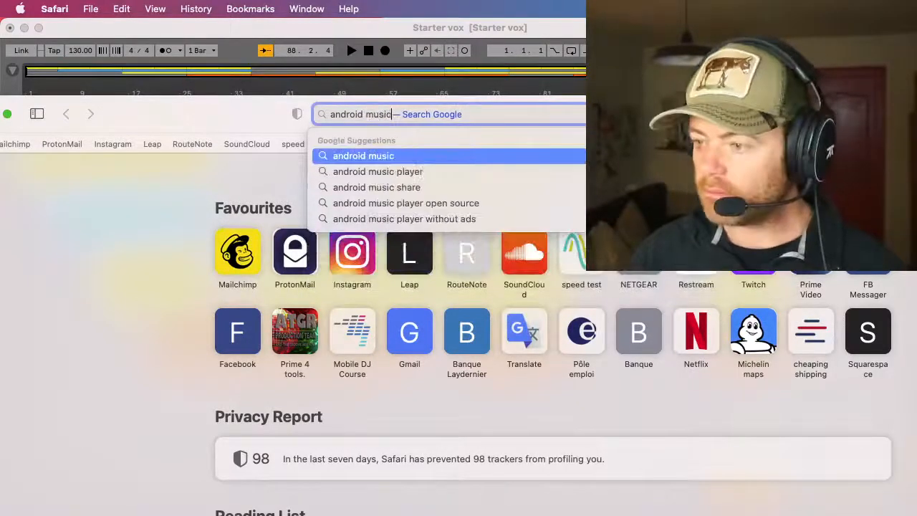
pyautogui.write(' pro')
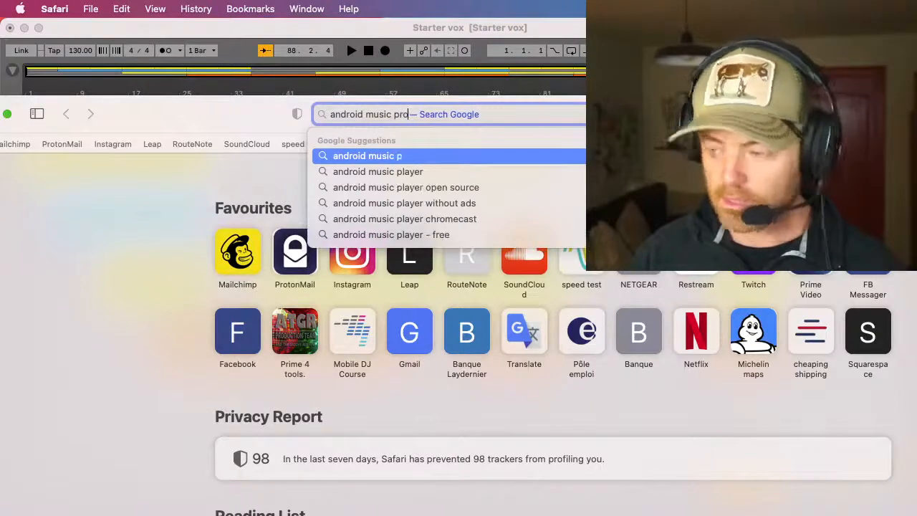
pyautogui.press('Down')
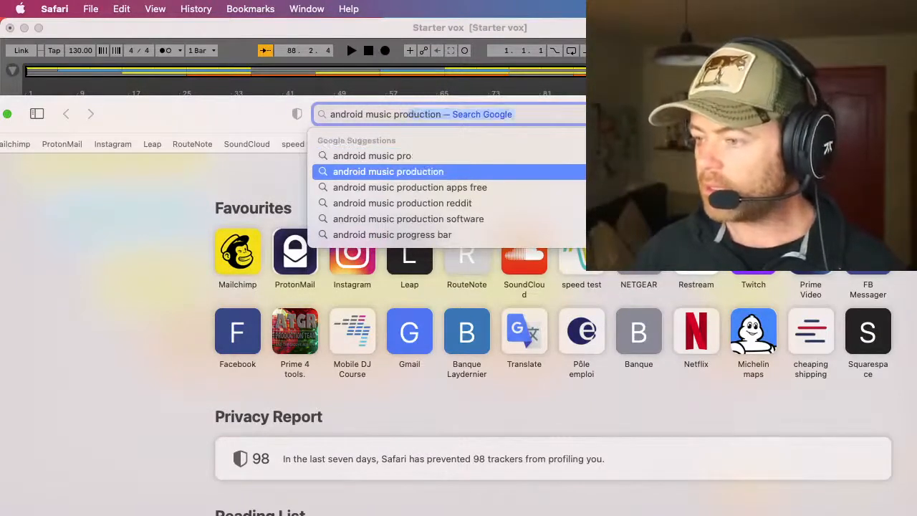
pyautogui.write('app')
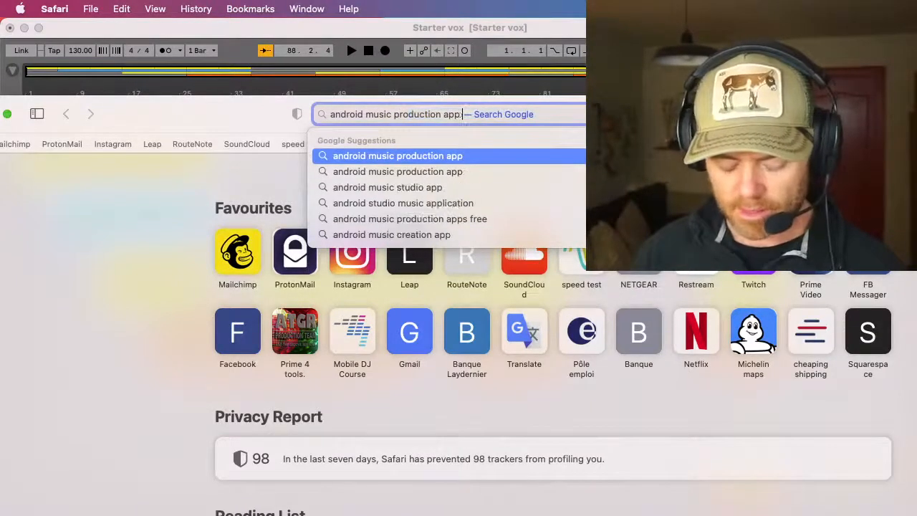
pyautogui.write(' exort')
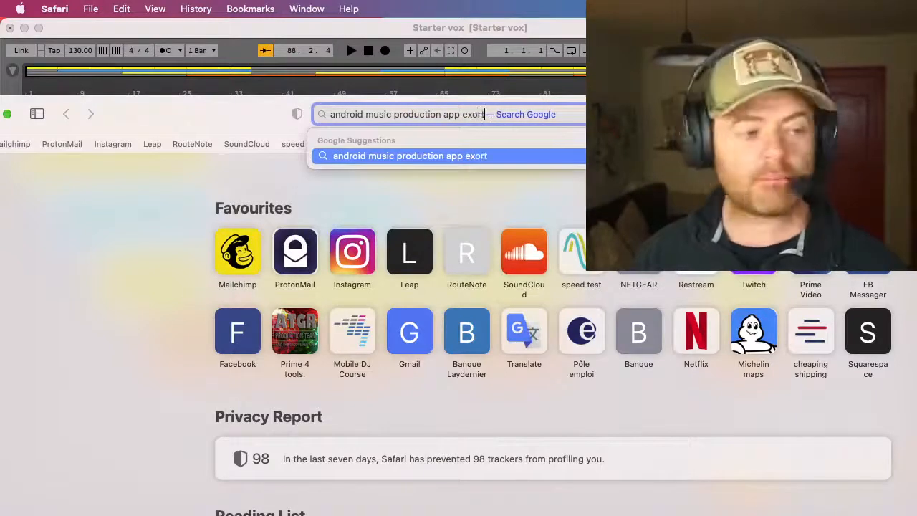
pyautogui.press('BackSpace')
pyautogui.press('BackSpace')
pyautogui.press('BackSpace')
pyautogui.write('port able')
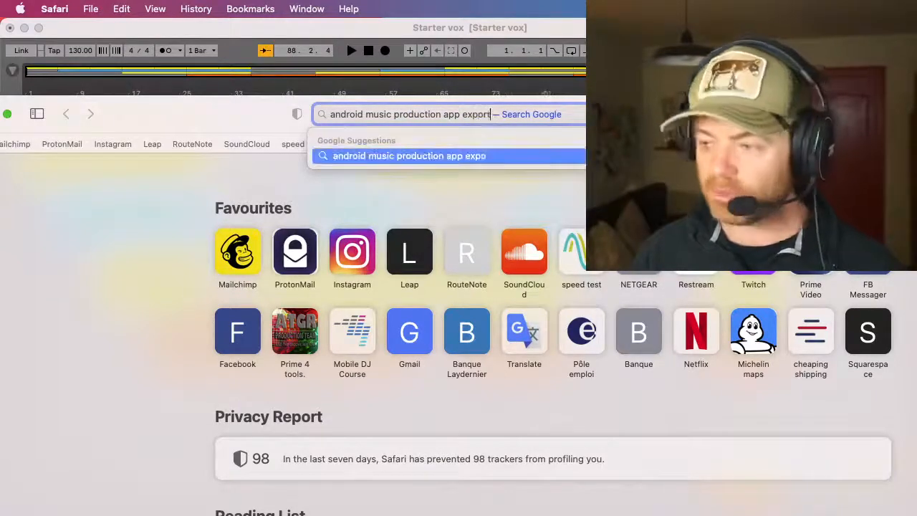
pyautogui.write('ton')
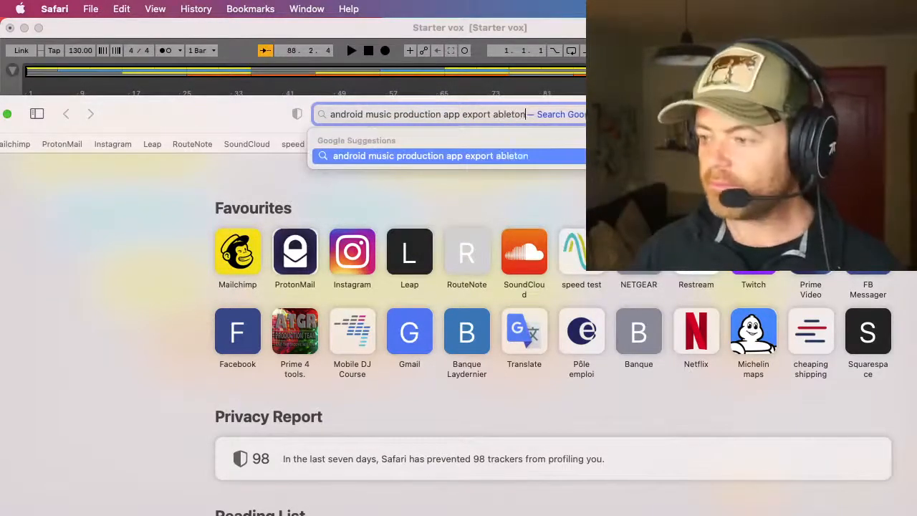
pyautogui.press('Return')
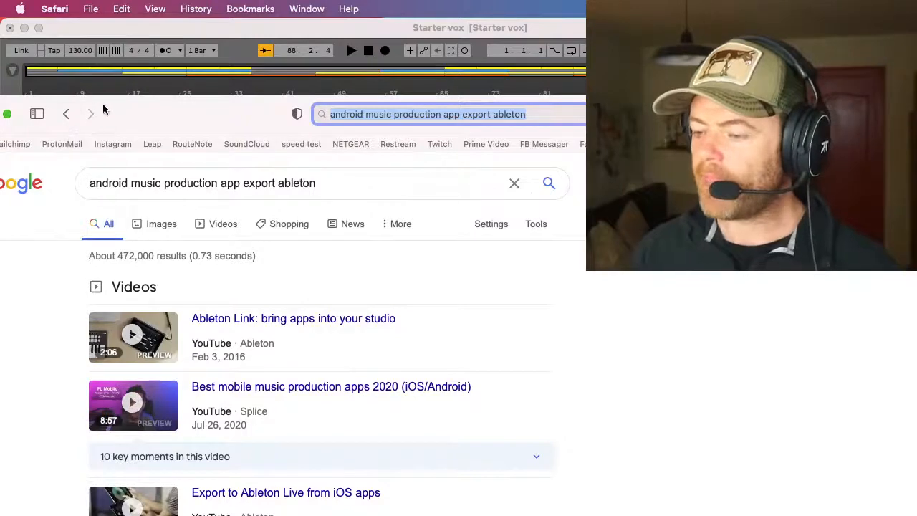
# Step: Look through the search results and open the Reddit thread on the best Ableton-compatible mobile app for Android
pyautogui.scroll(-5, 180, 324)
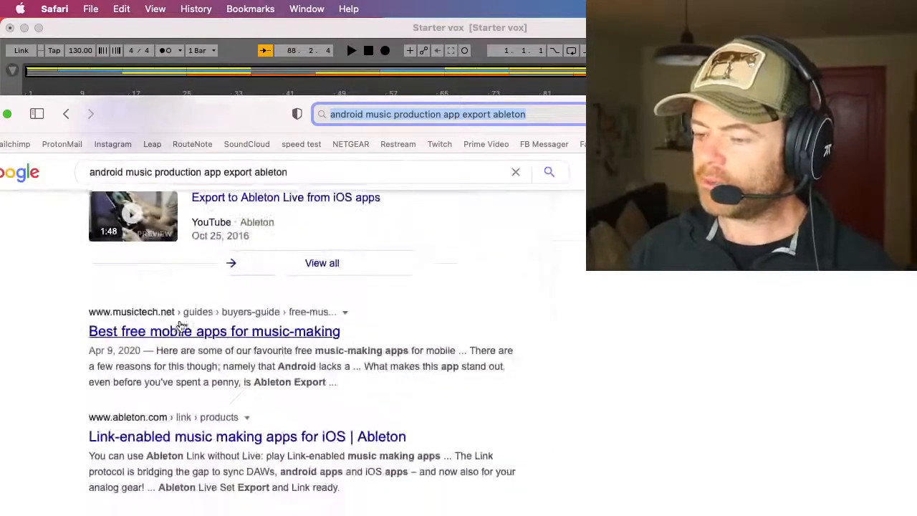
pyautogui.scroll(-1, 39, 349)
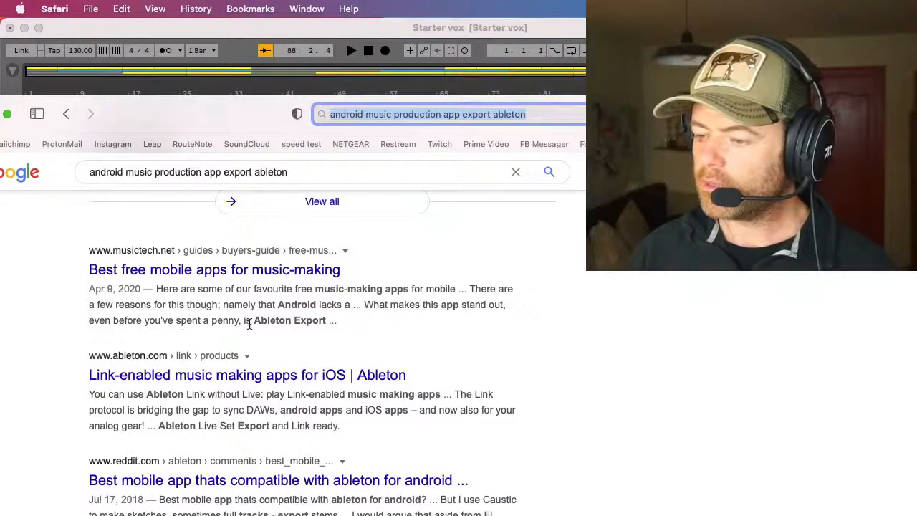
pyautogui.scroll(-5, 38, 377)
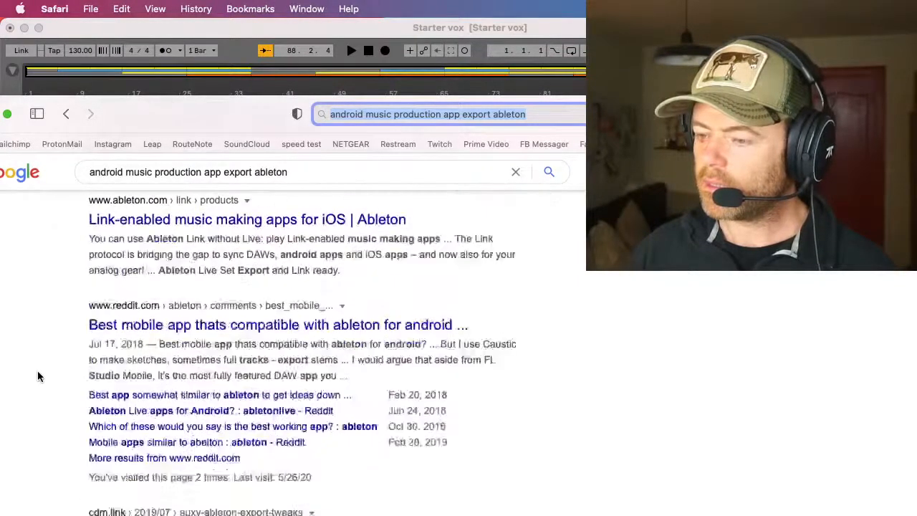
pyautogui.scroll(1, 39, 377)
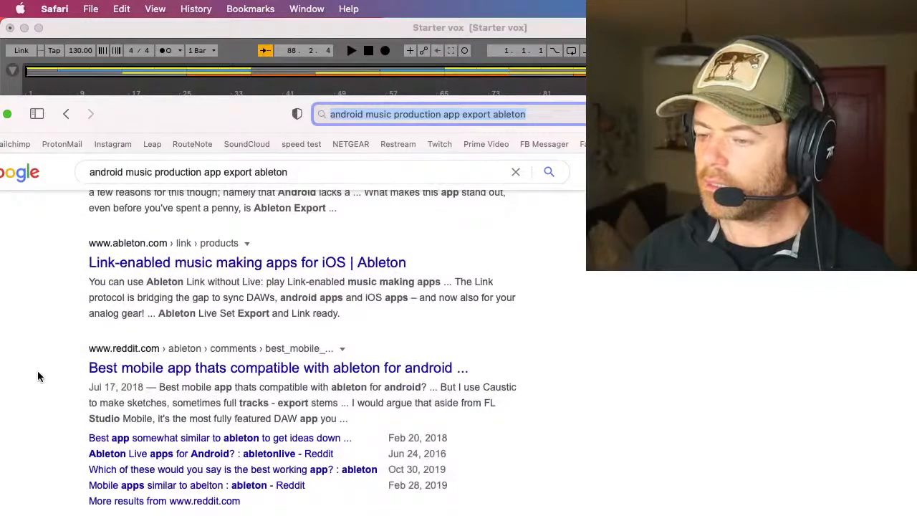
pyautogui.scroll(-3, 38, 375)
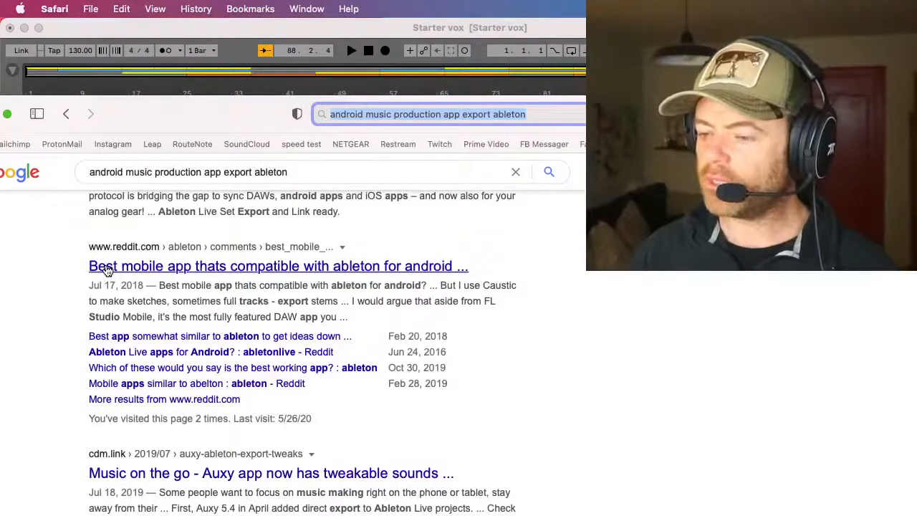
pyautogui.click(106, 268)
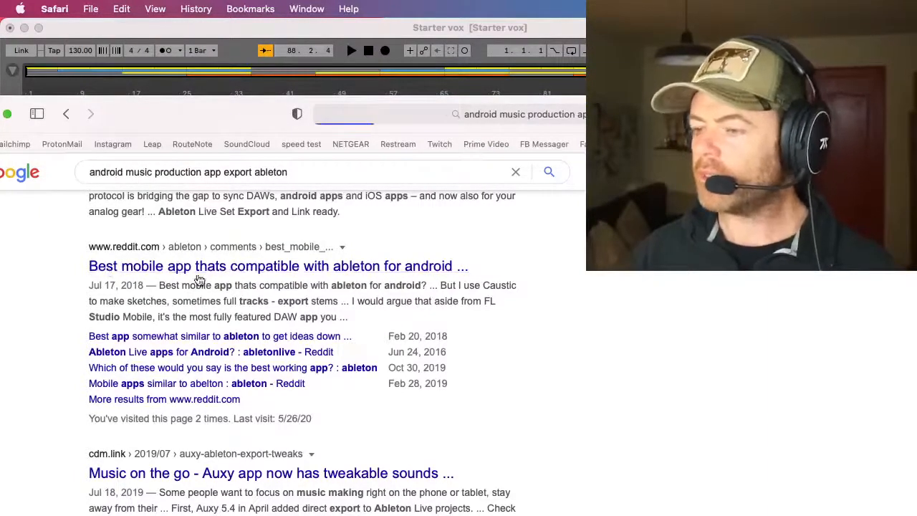
# Step: Select the Reddit thread's web address, switch to Restream Chat, and hide Safari
pyautogui.click(450, 115)
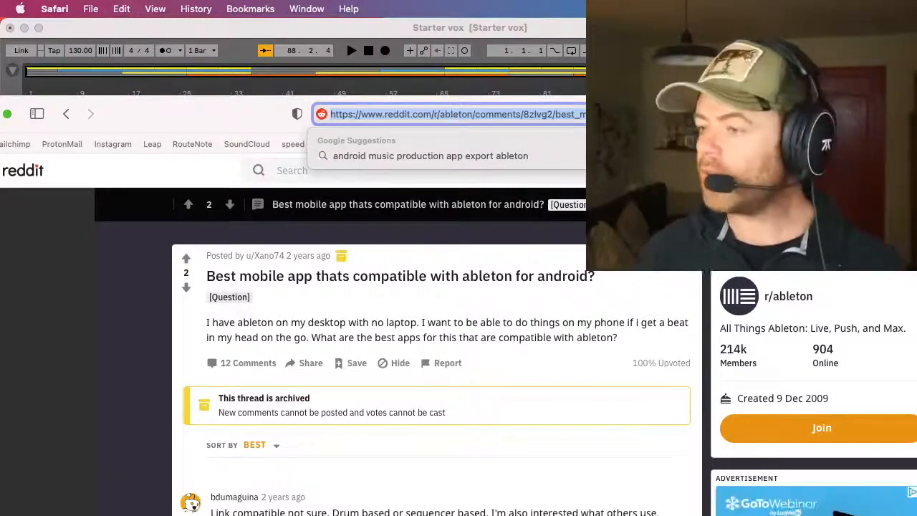
pyautogui.press('super+Tab')
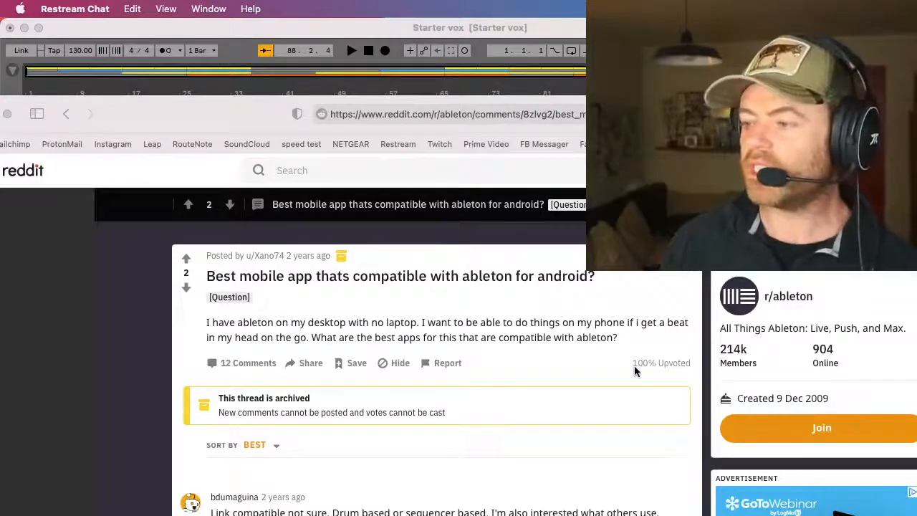
pyautogui.click(221, 119)
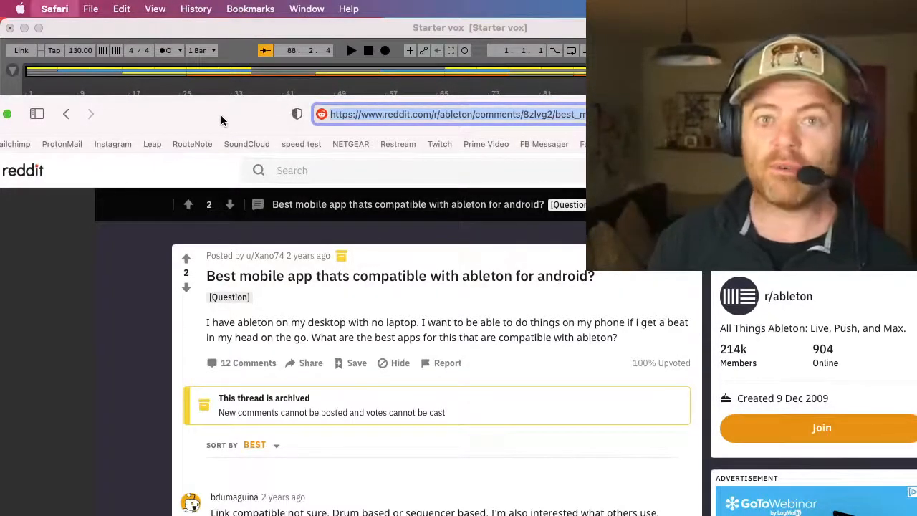
pyautogui.press('super+h')
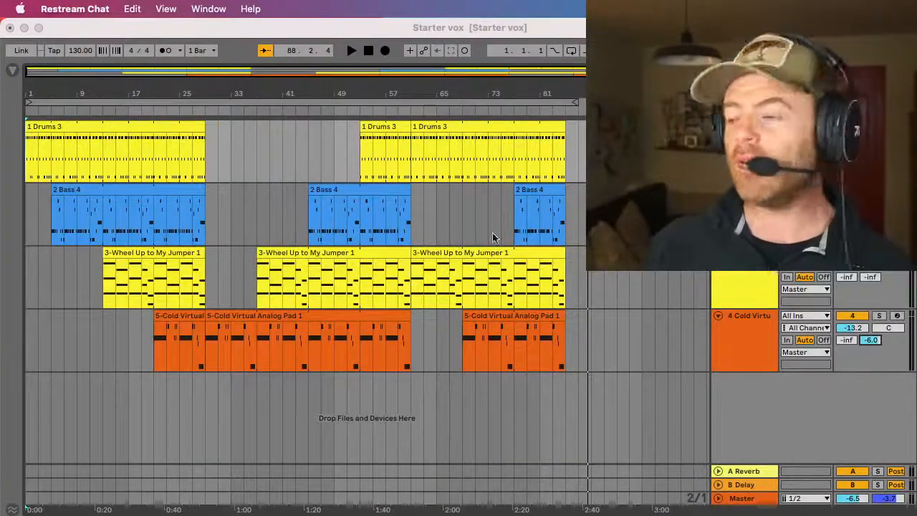